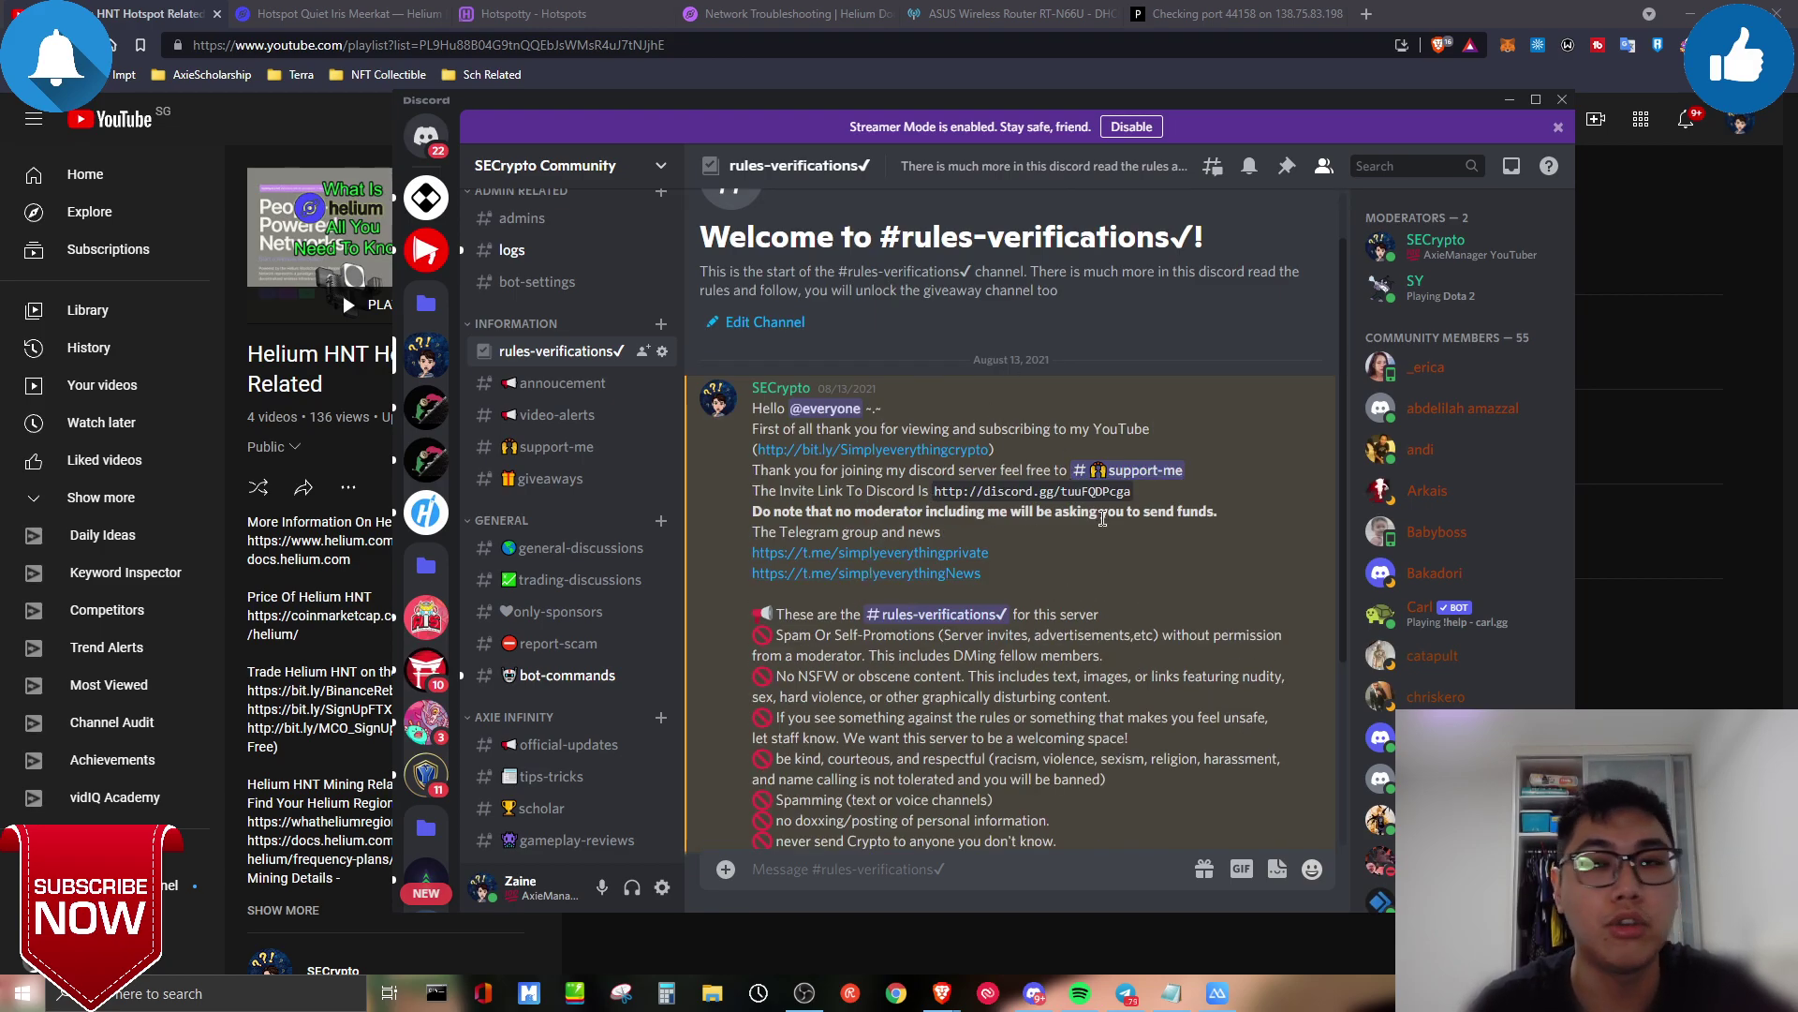
- Review the rules-verifications channel in Discord, and switch to the mirrored phone's view of the Quiet Iris Meerkat hotspot
scroll(1130, 536, down, 3)
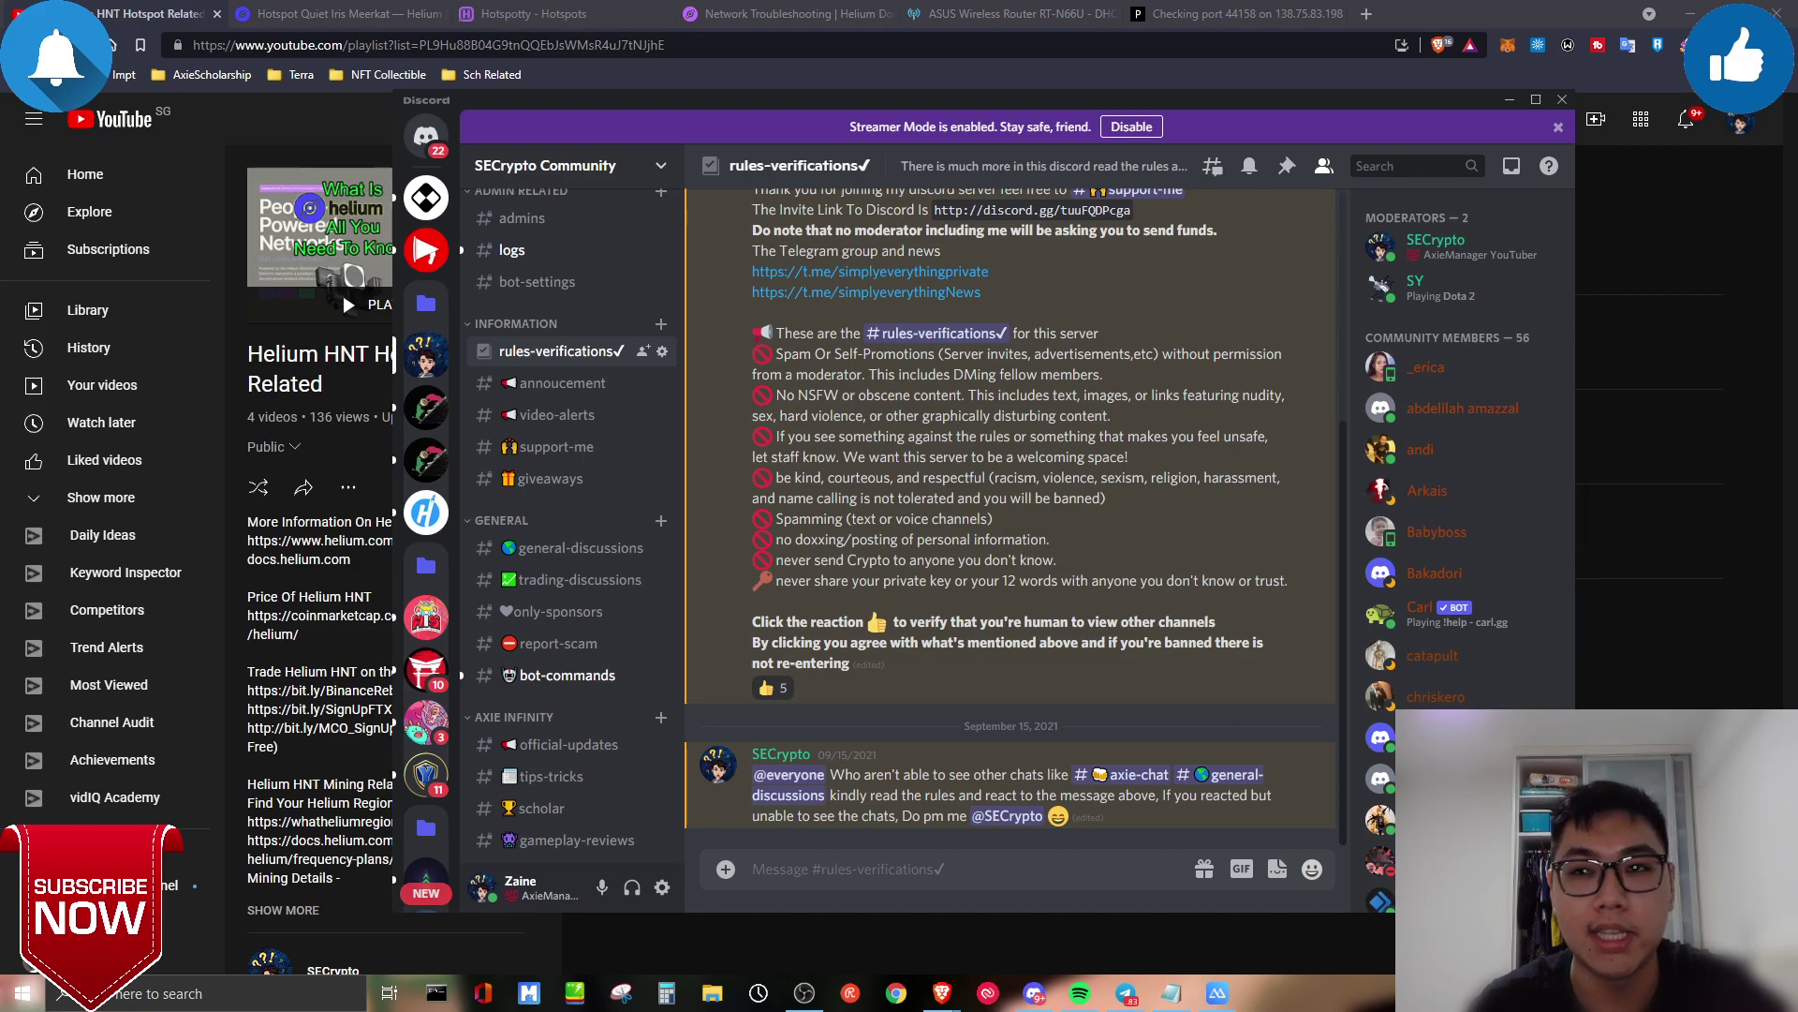
key(alt+Tab)
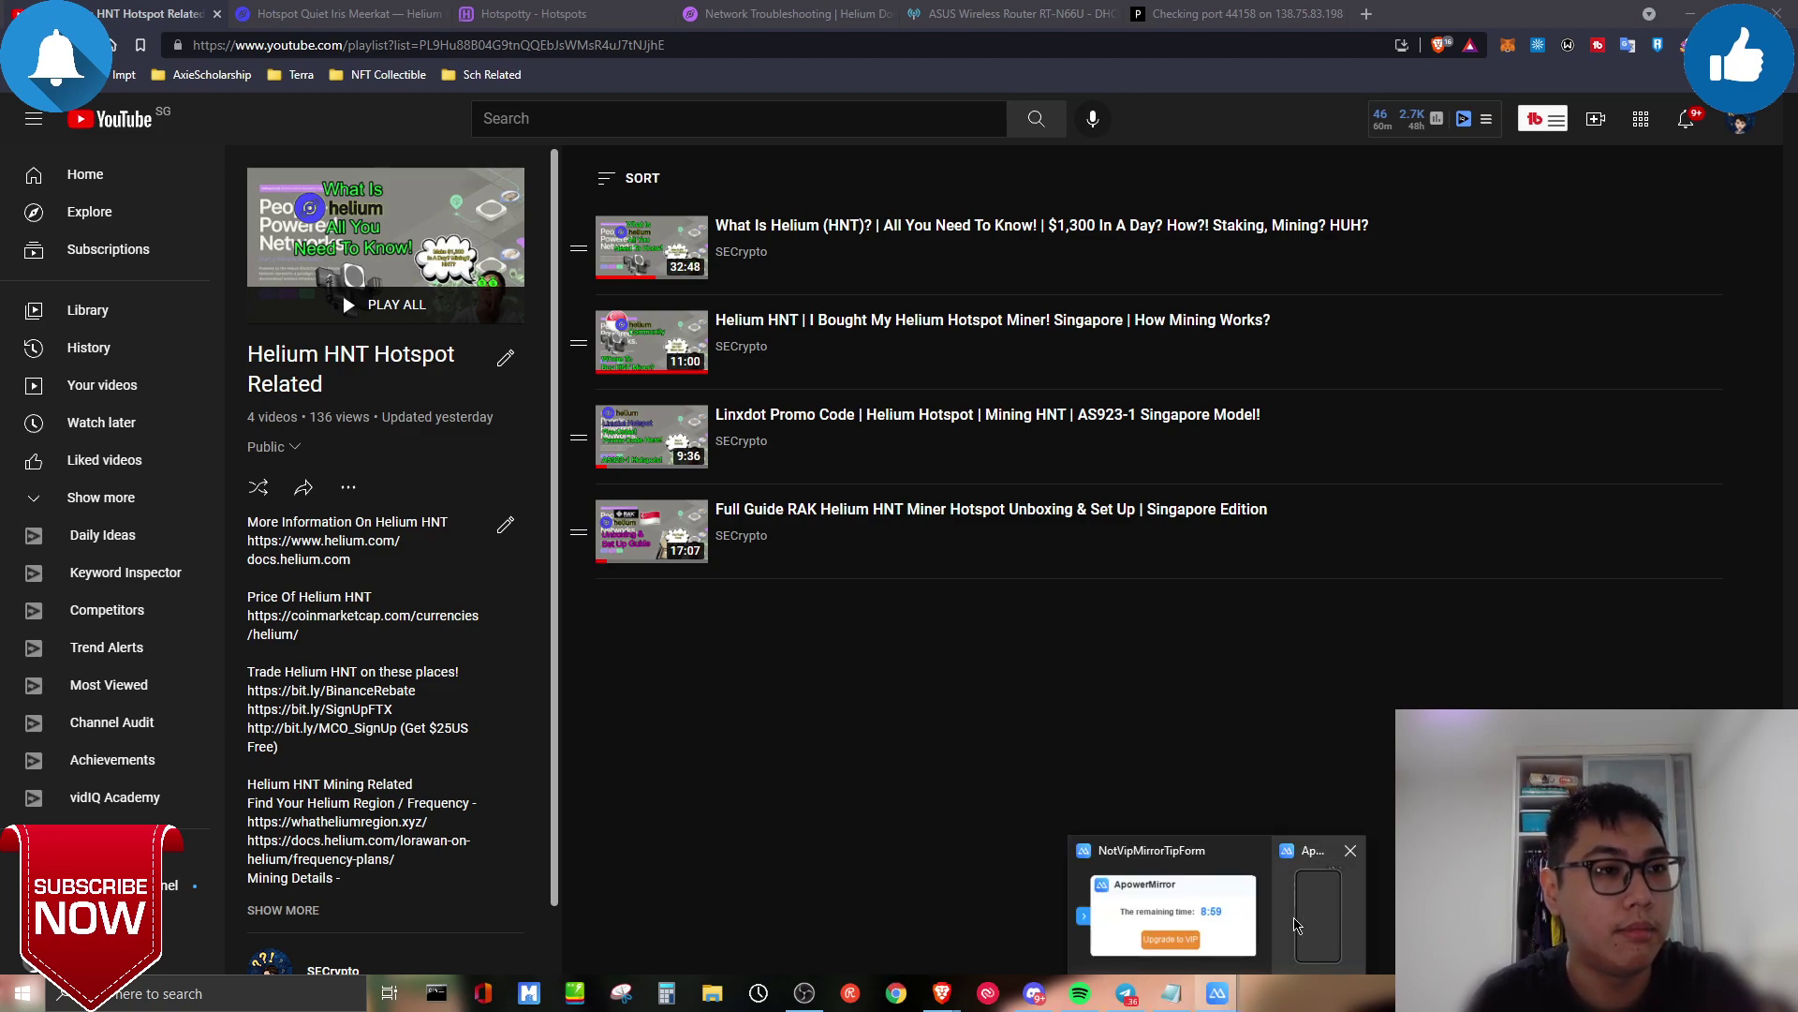
click(1217, 993)
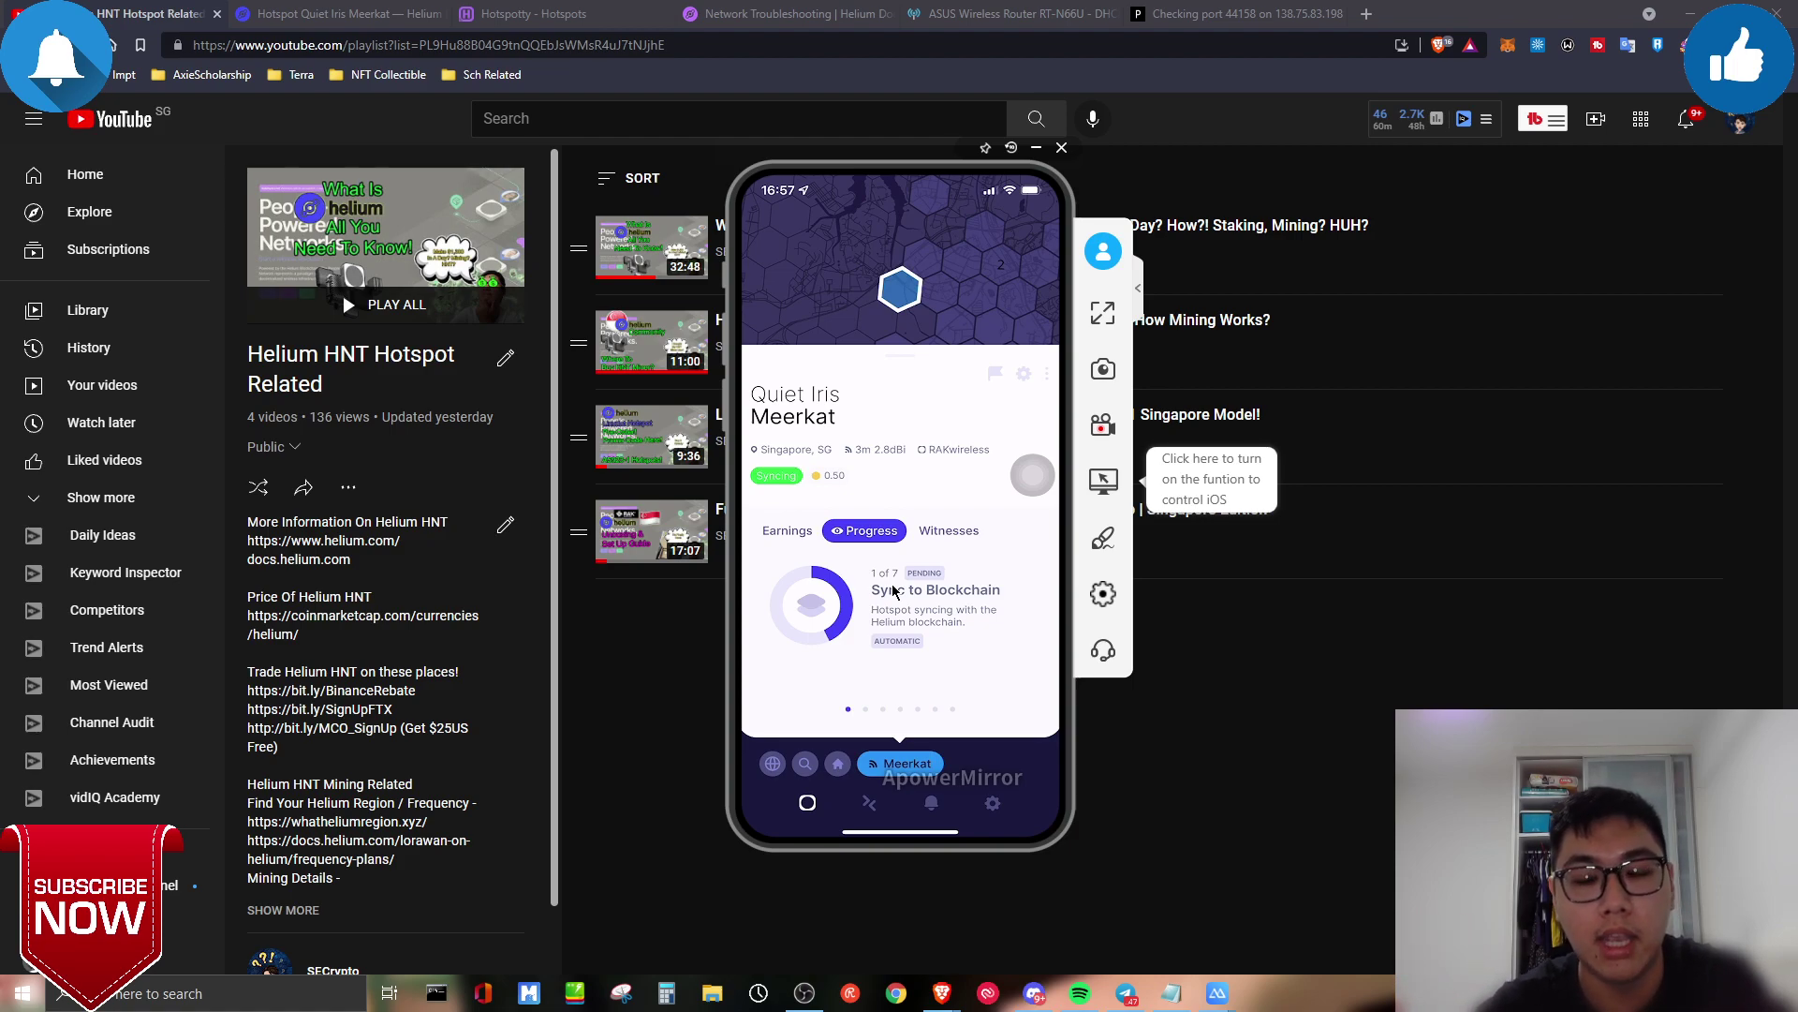
click(1023, 374)
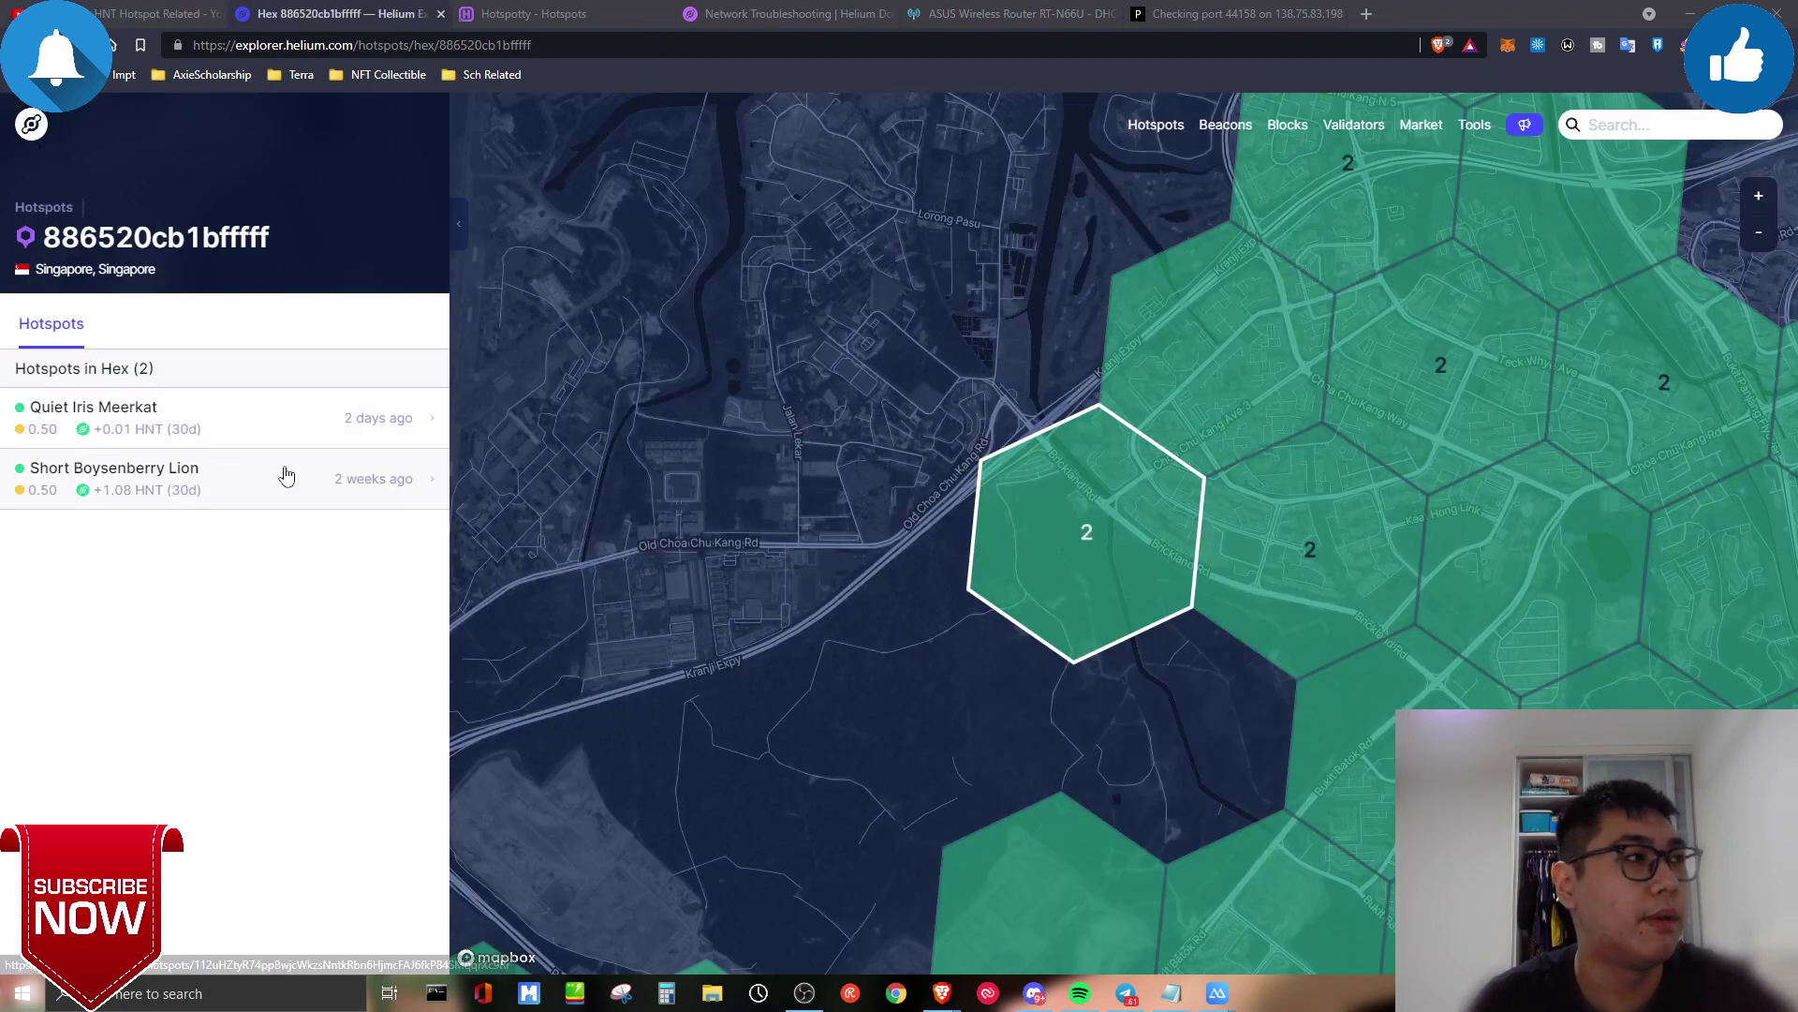
- View the Short Boysenberry Lion hotspot in Helium Explorer, and read the Network Troubleshooting page in the Helium docs
click(207, 499)
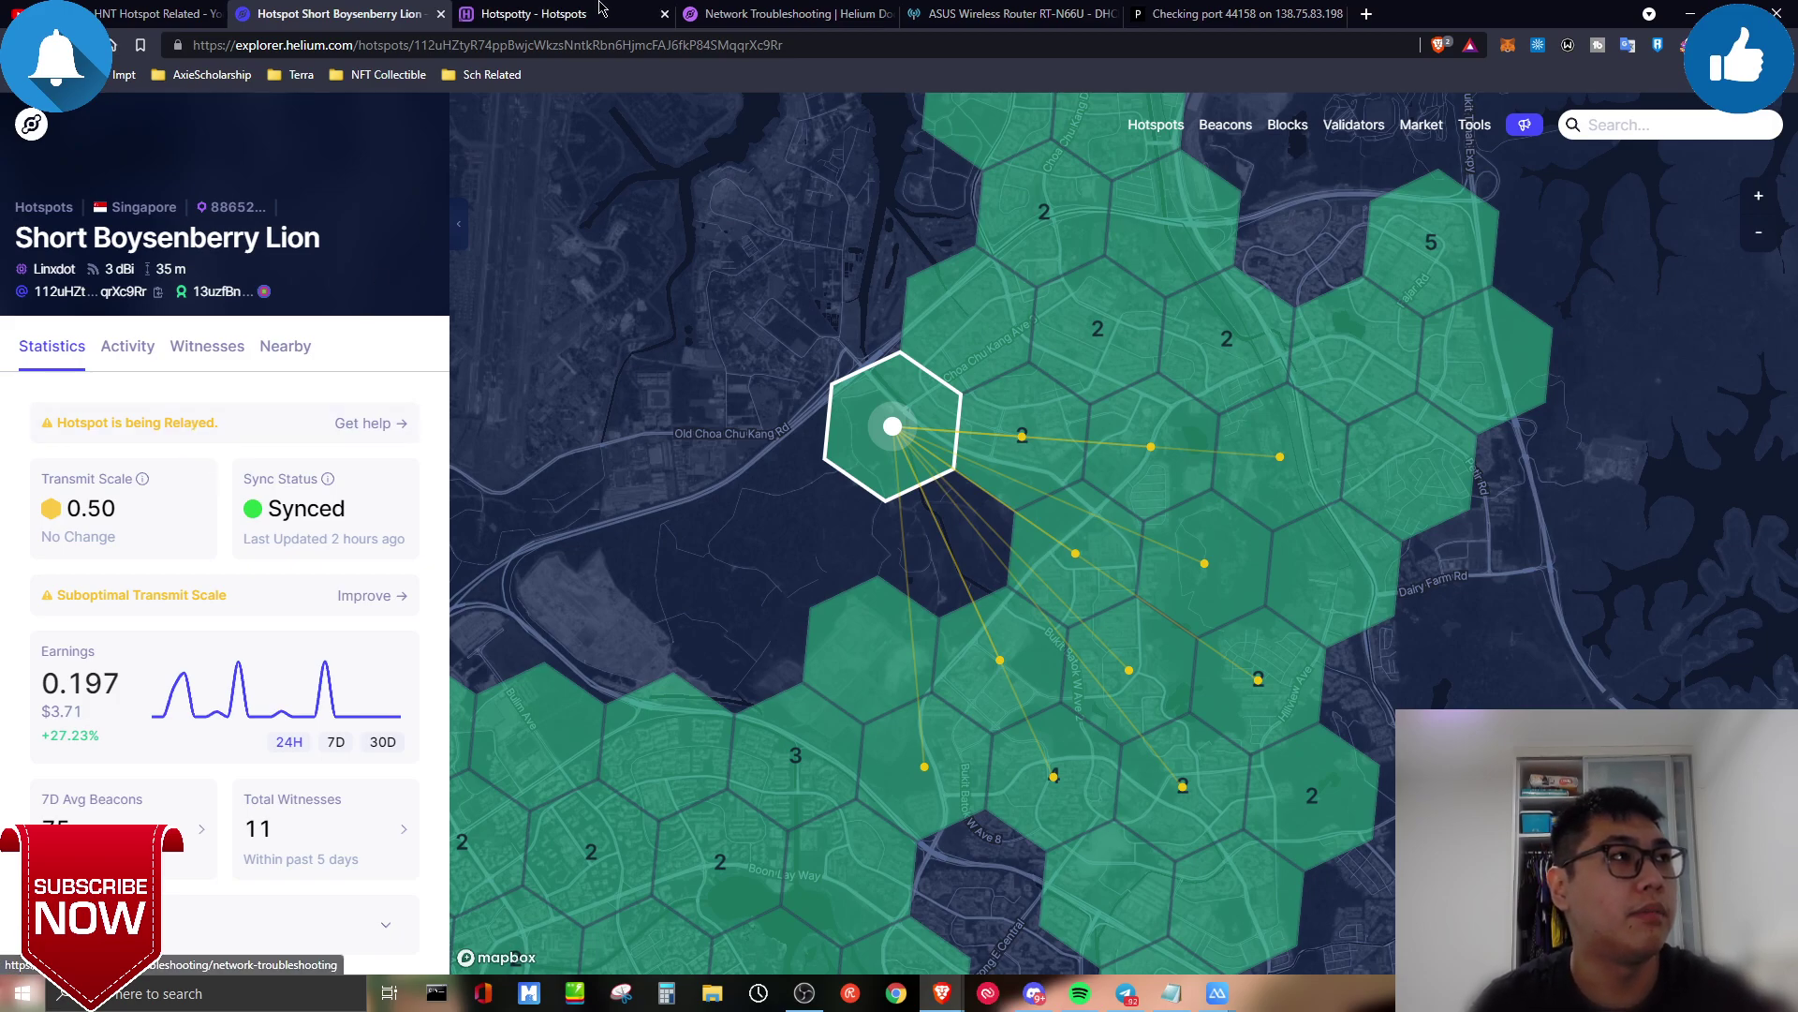
click(787, 13)
scroll(784, 385, up, 3)
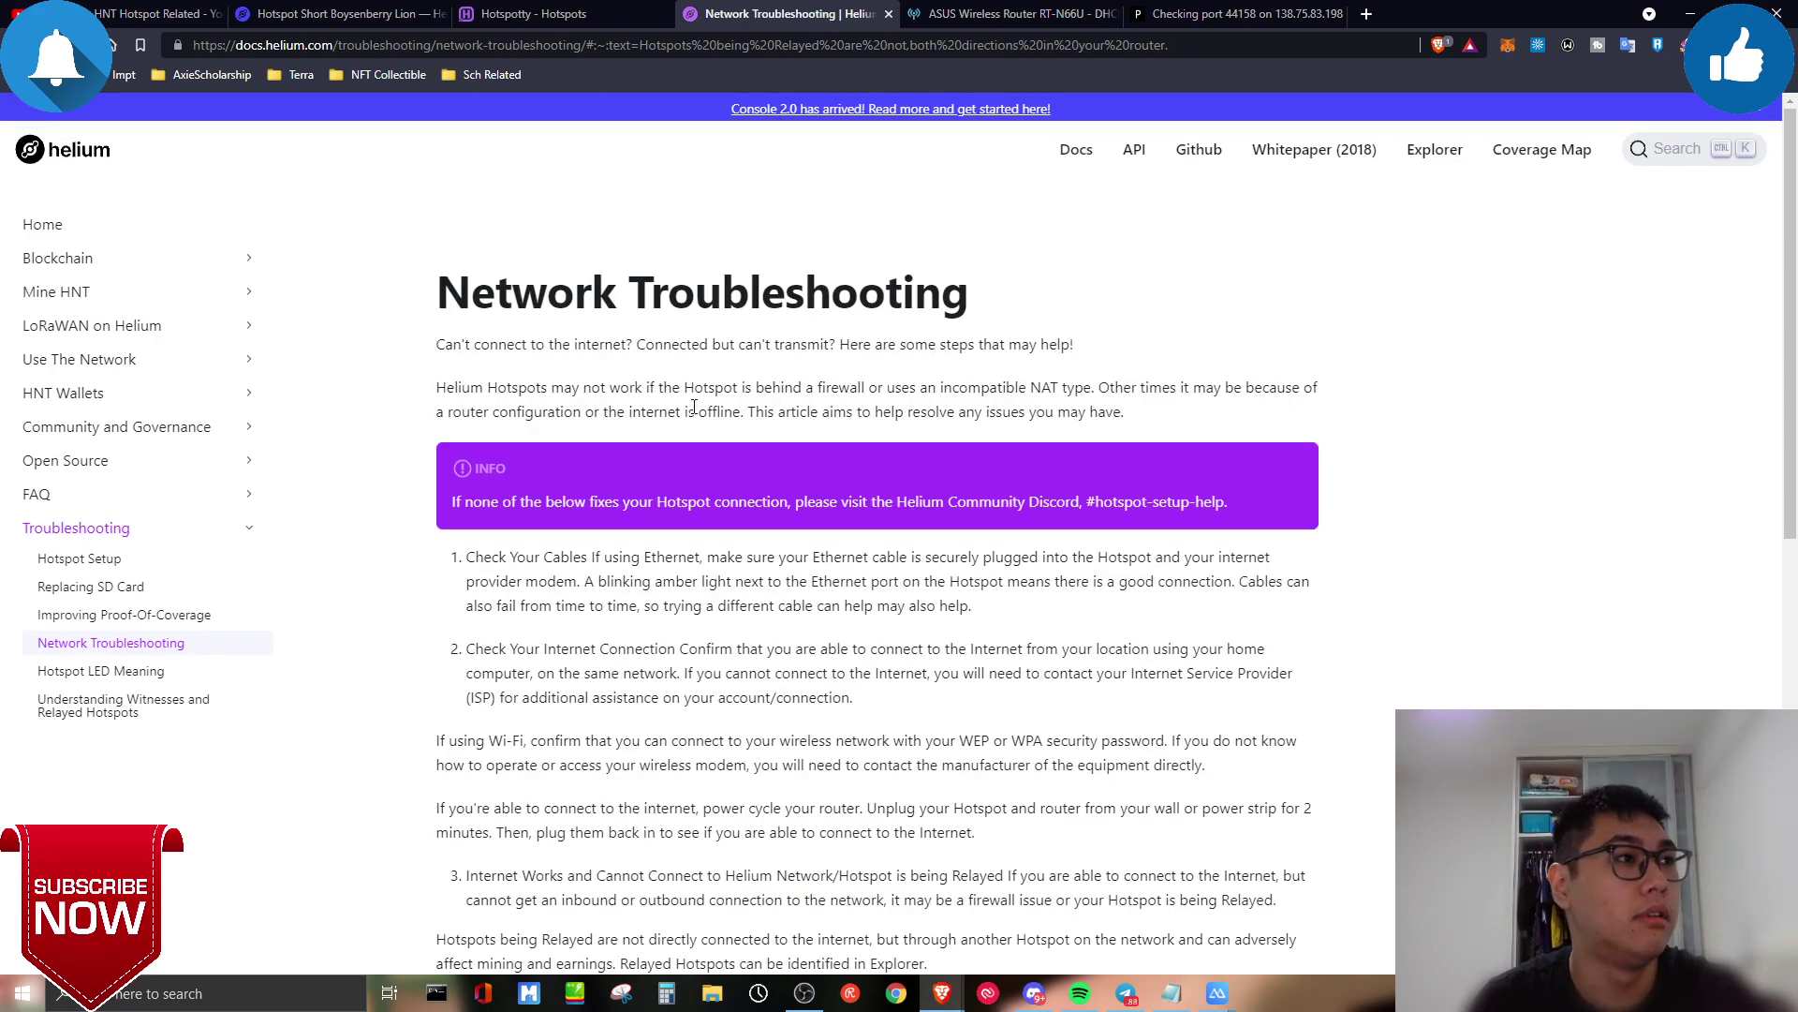
scroll(693, 408, down, 3)
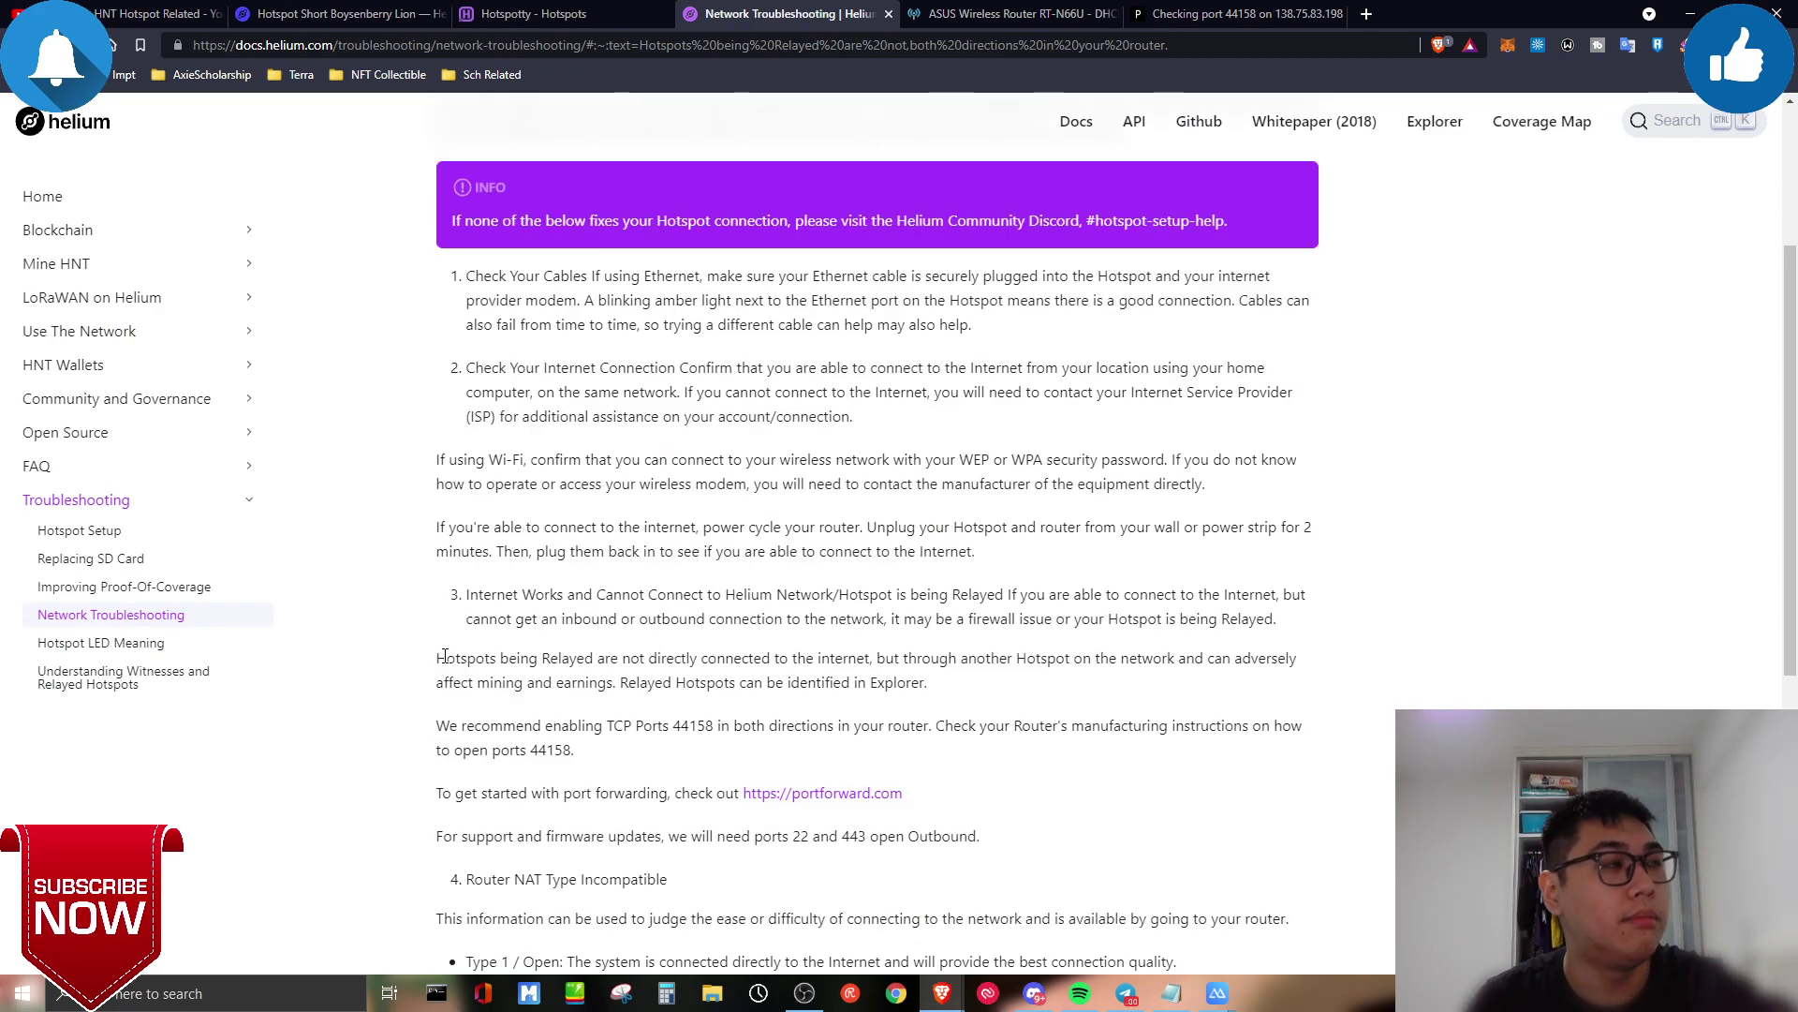
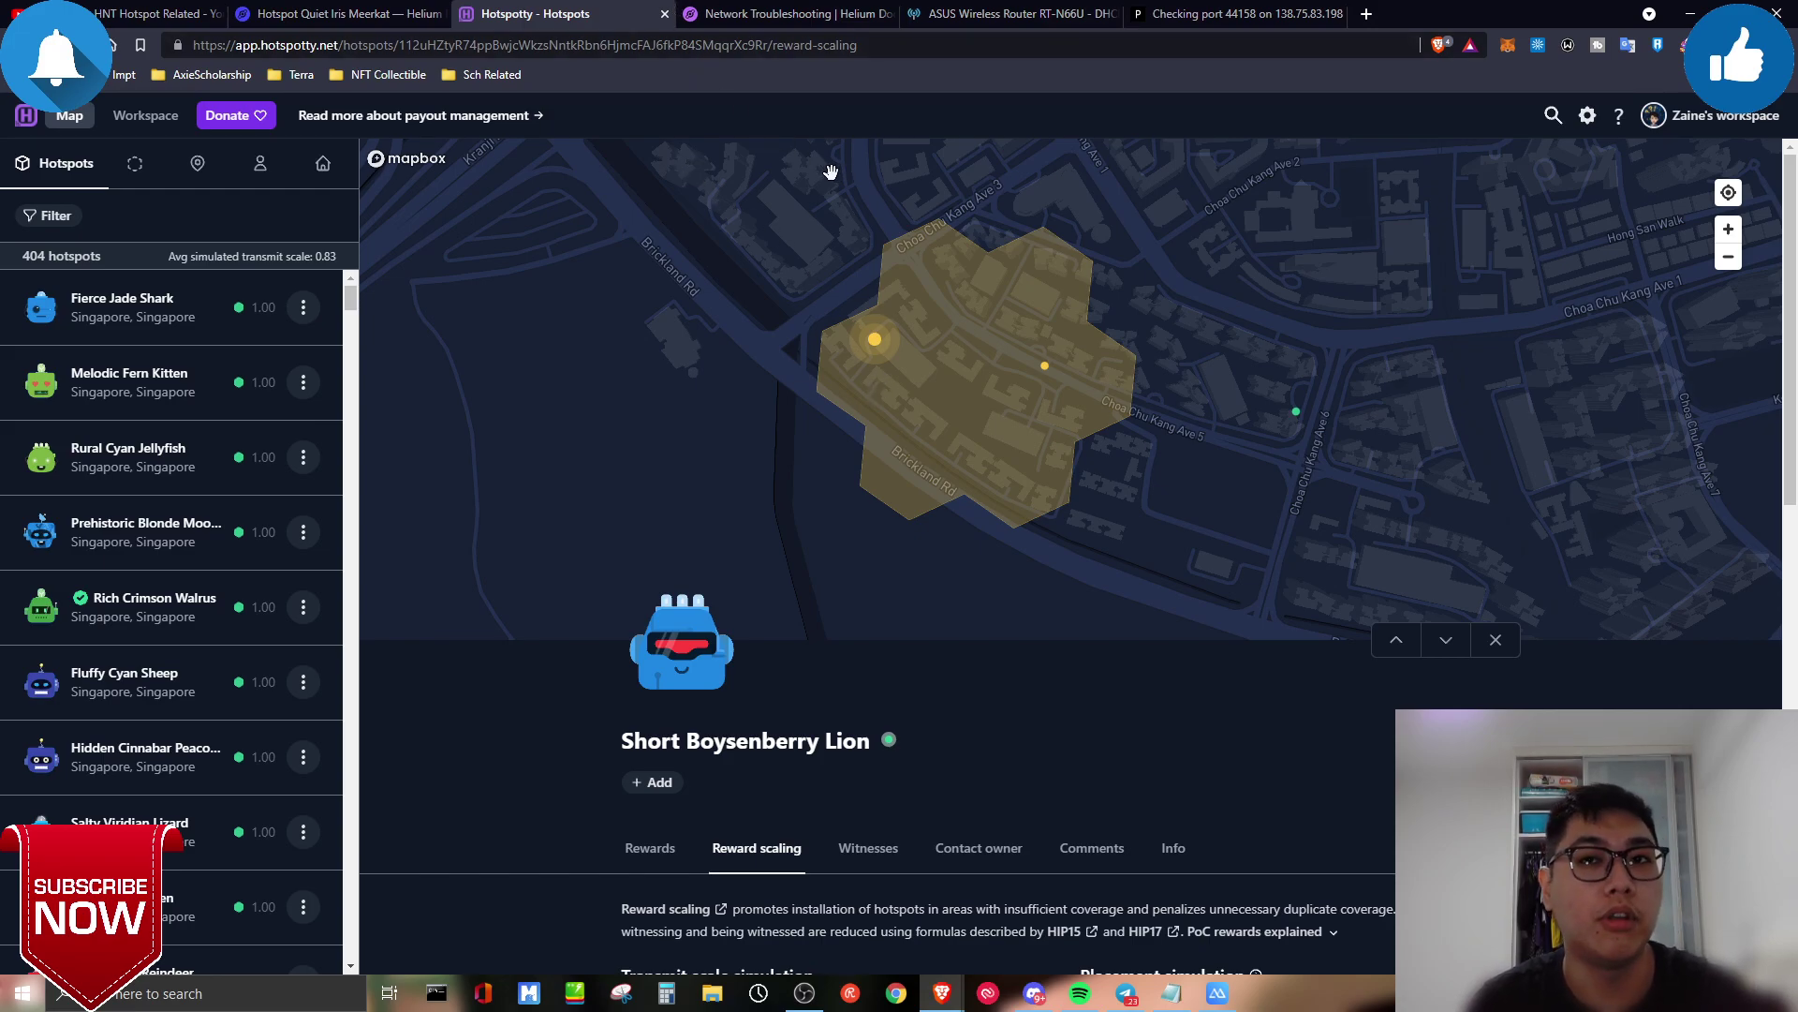
- Select the Quiet Iris Meerkat hotspot on the Hotspotty map and examine the hotspots surrounding it
scroll(1014, 384, up, 2)
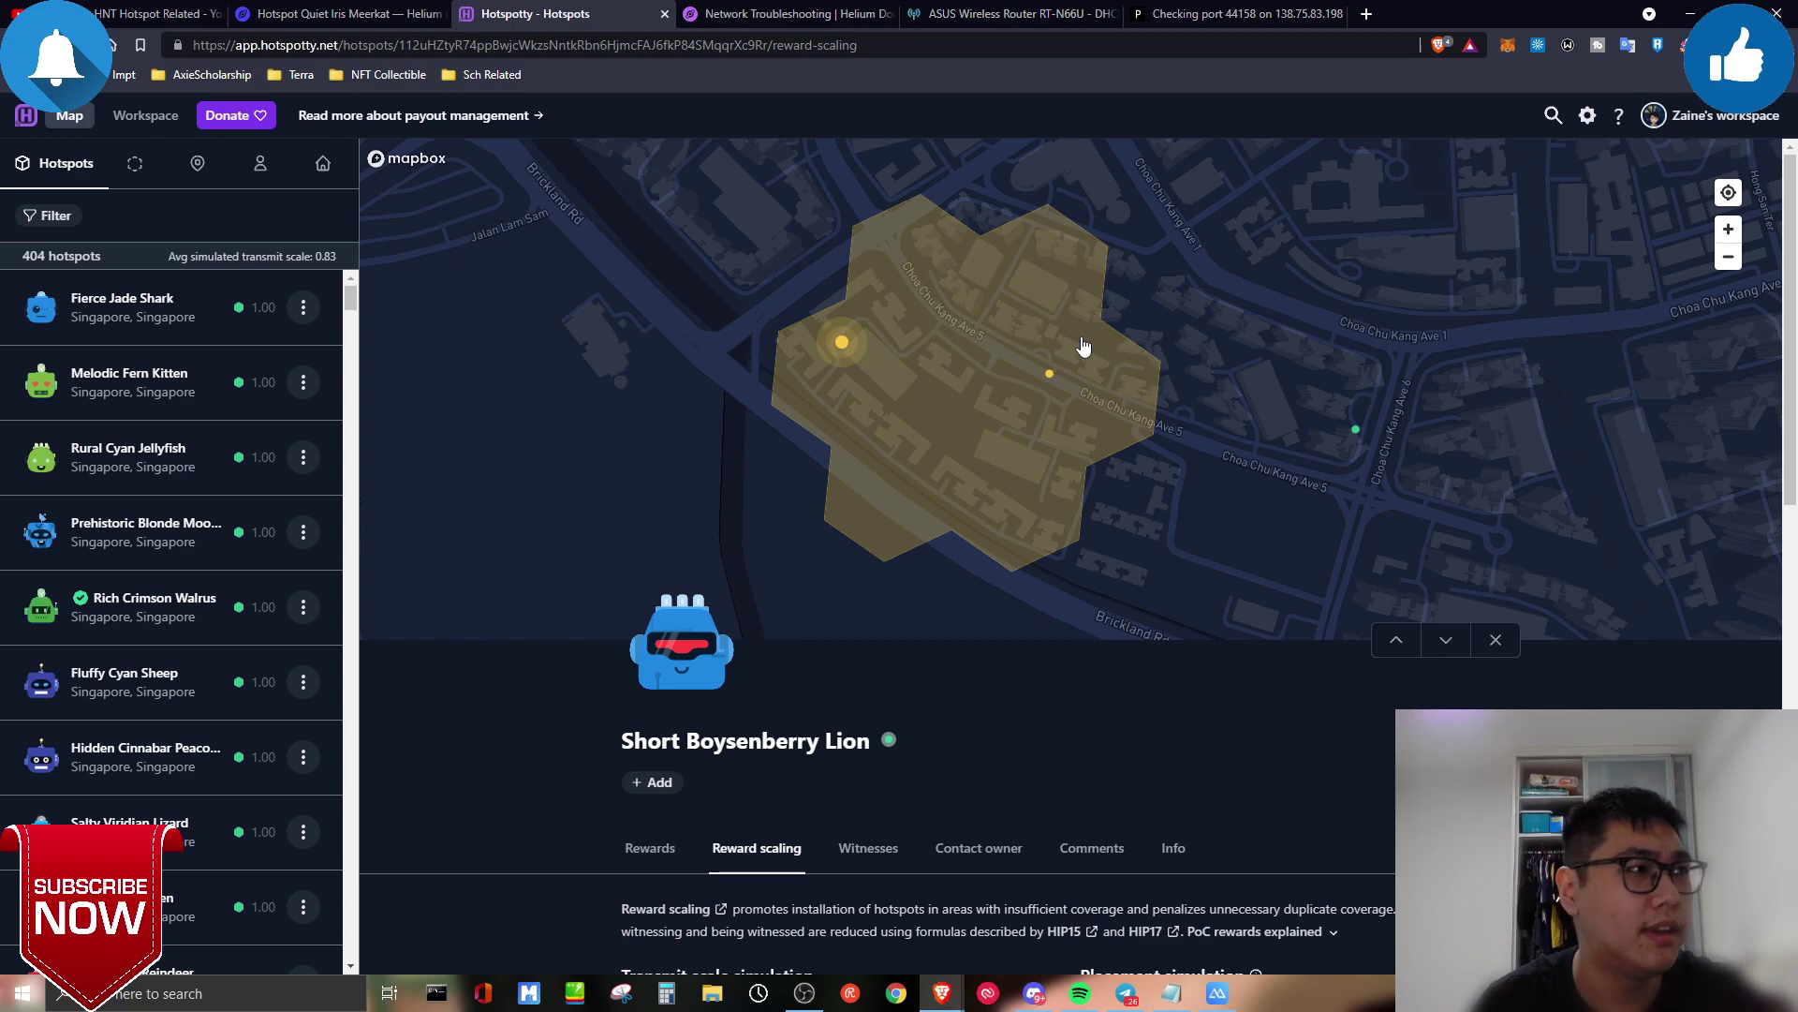
click(1048, 373)
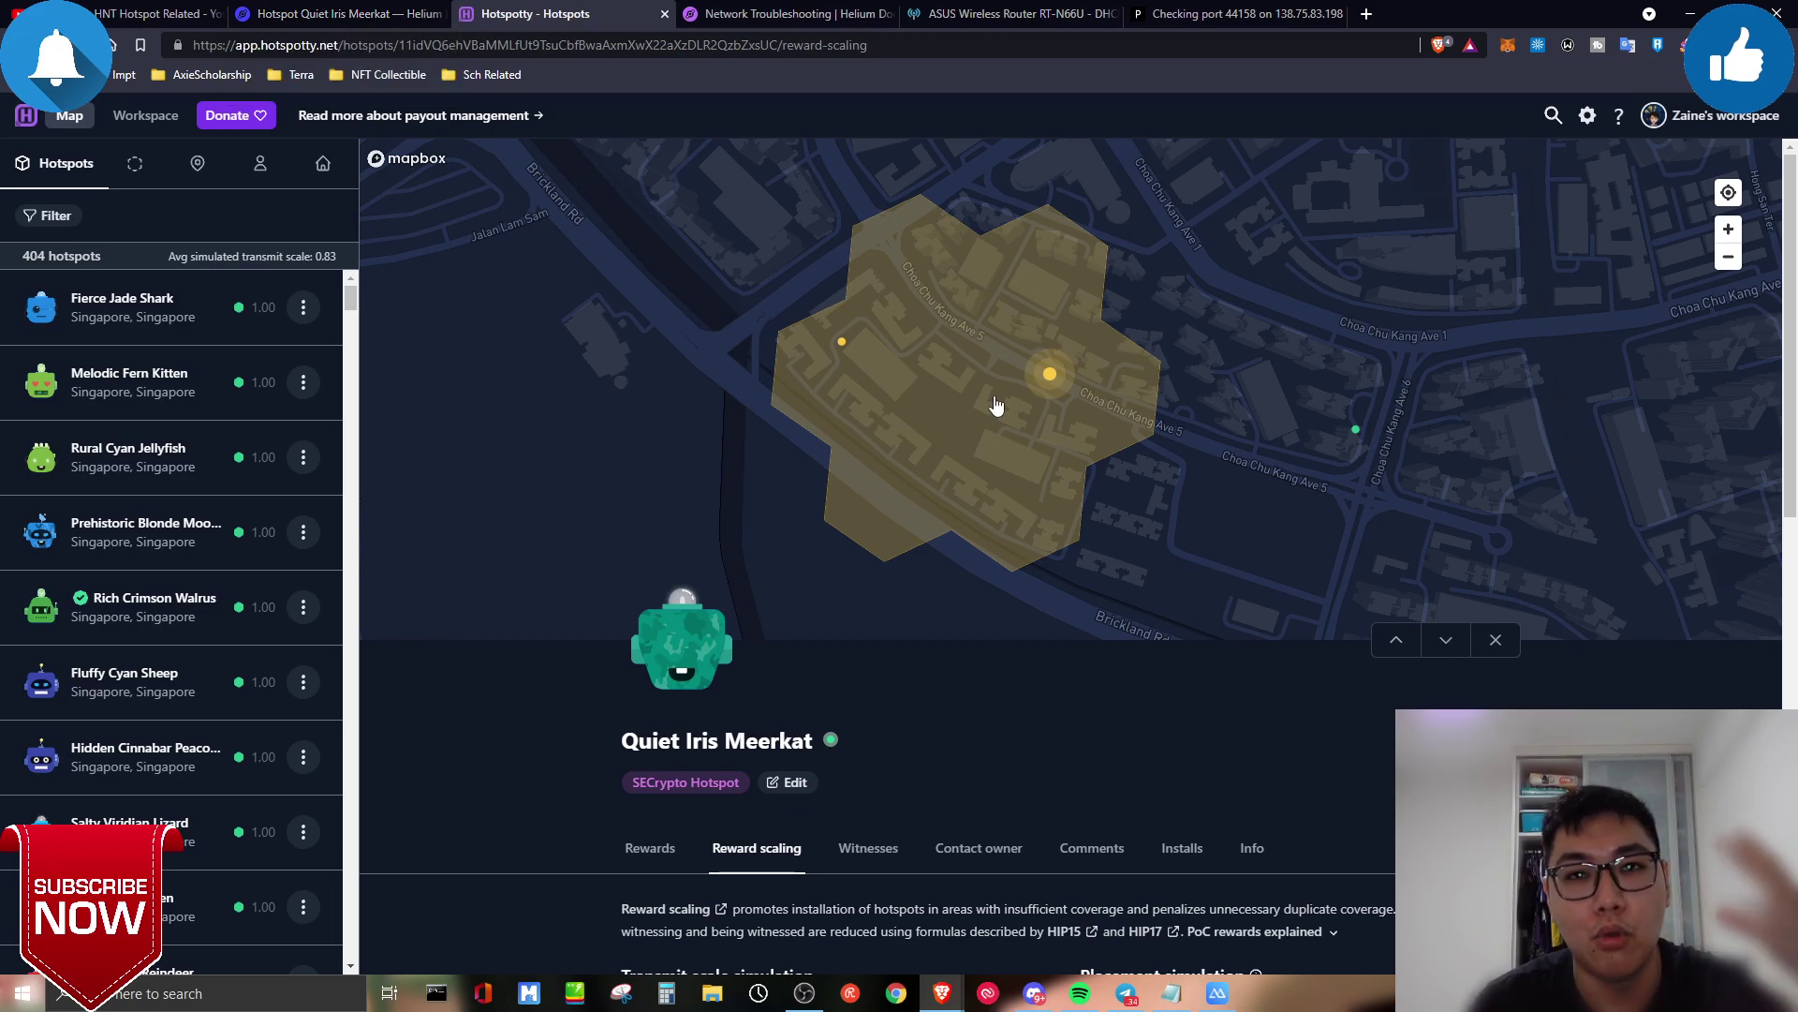
scroll(1192, 470, down, 2)
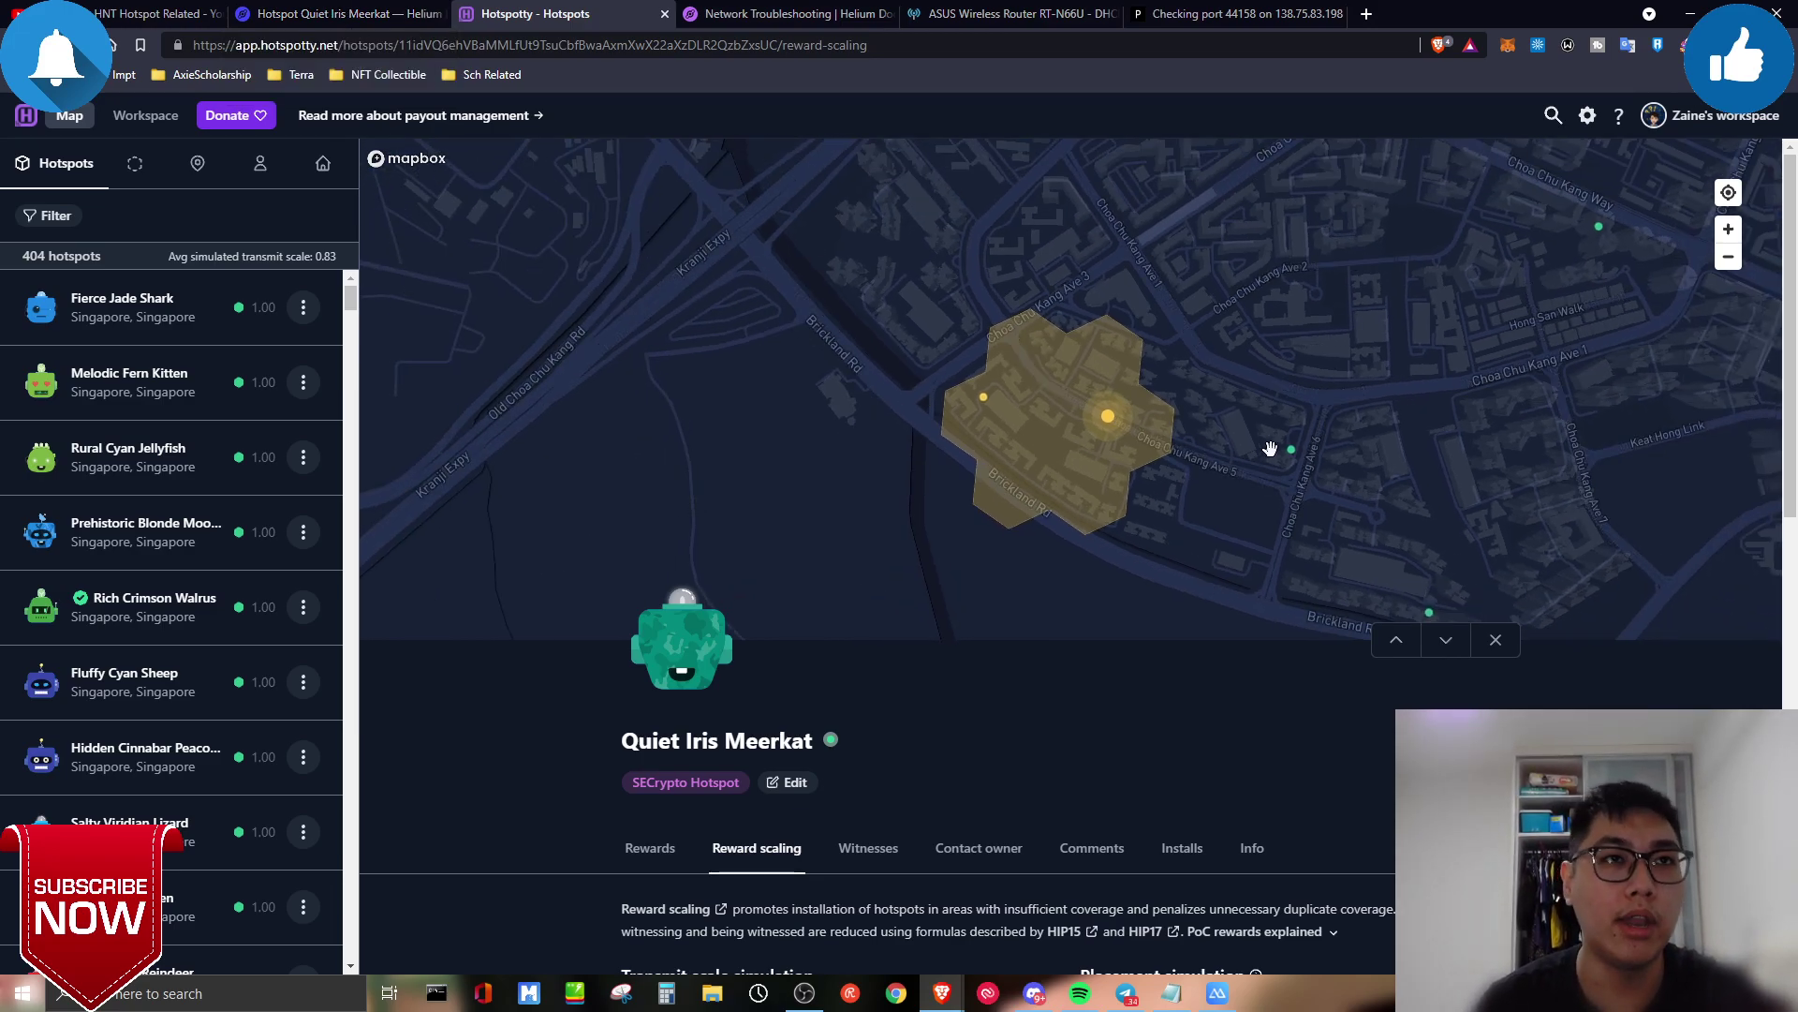
scroll(1270, 448, down, 2)
drag(1284, 505, 1106, 439)
scroll(1329, 449, down, 1)
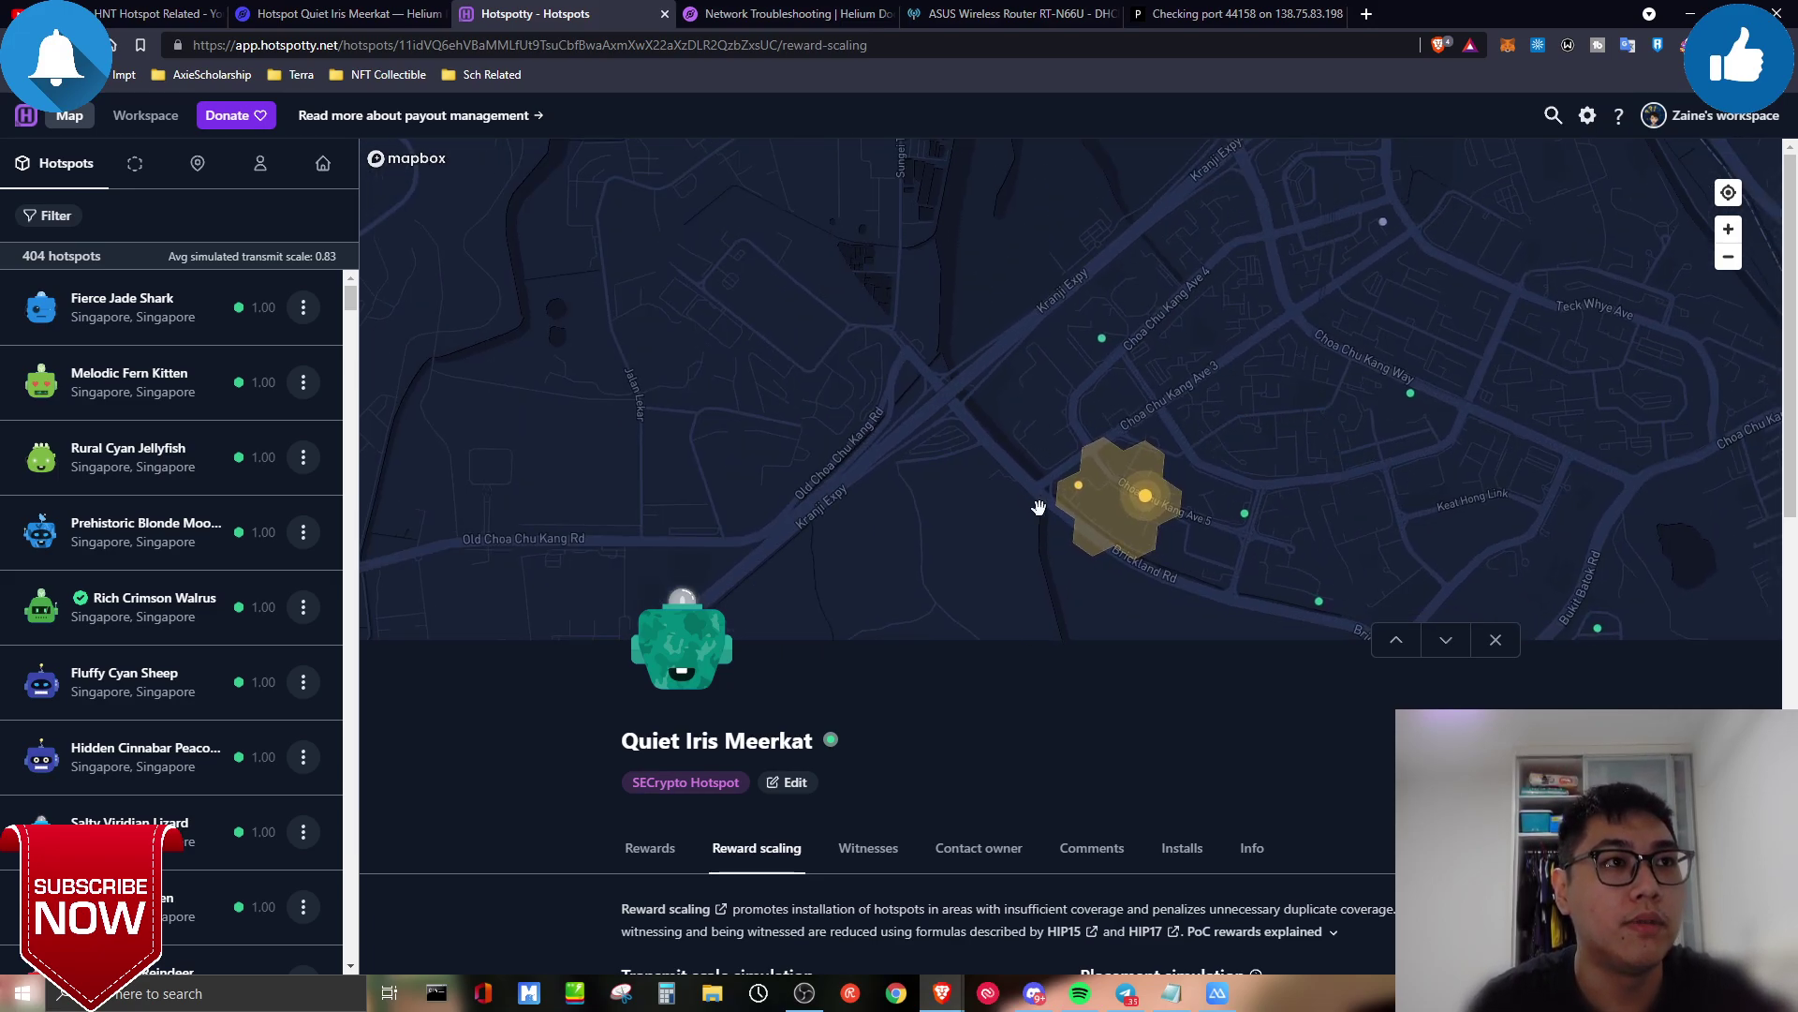
scroll(1177, 483, up, 3)
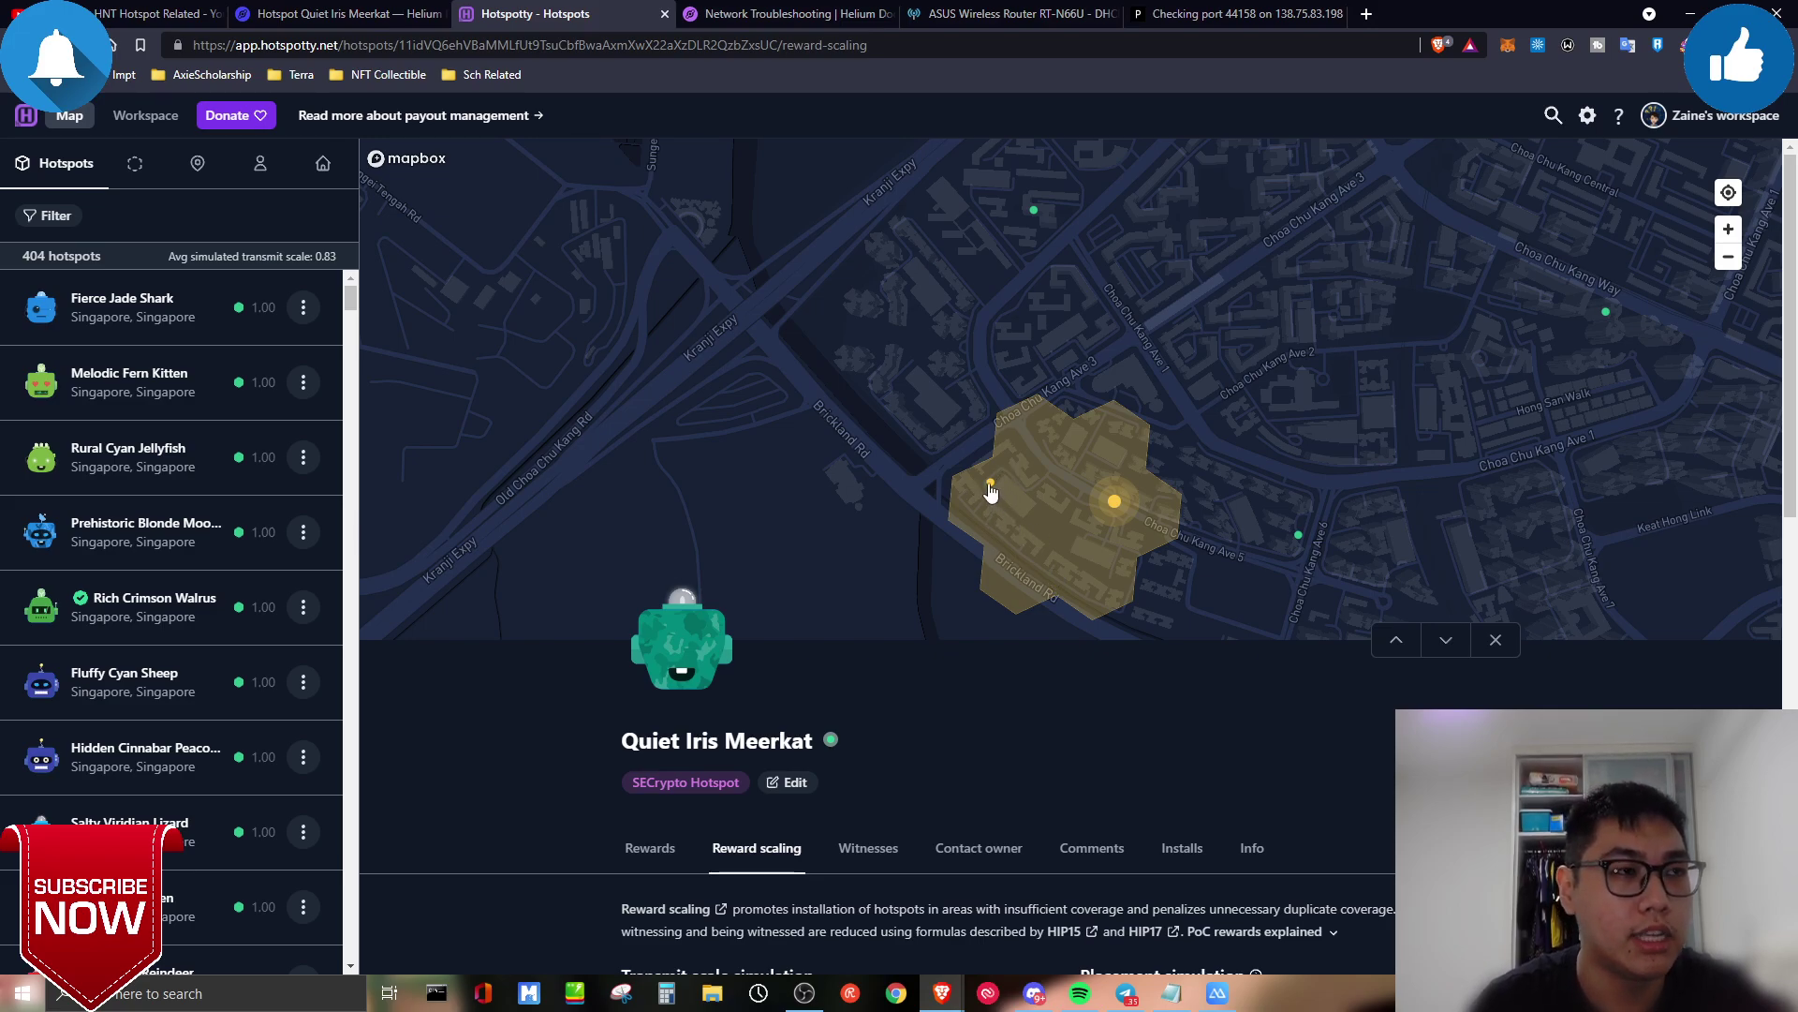
- In Helium Explorer, open the hex around Quiet Iris Meerkat and check Short Boysenberry Lion's relay notice
click(337, 13)
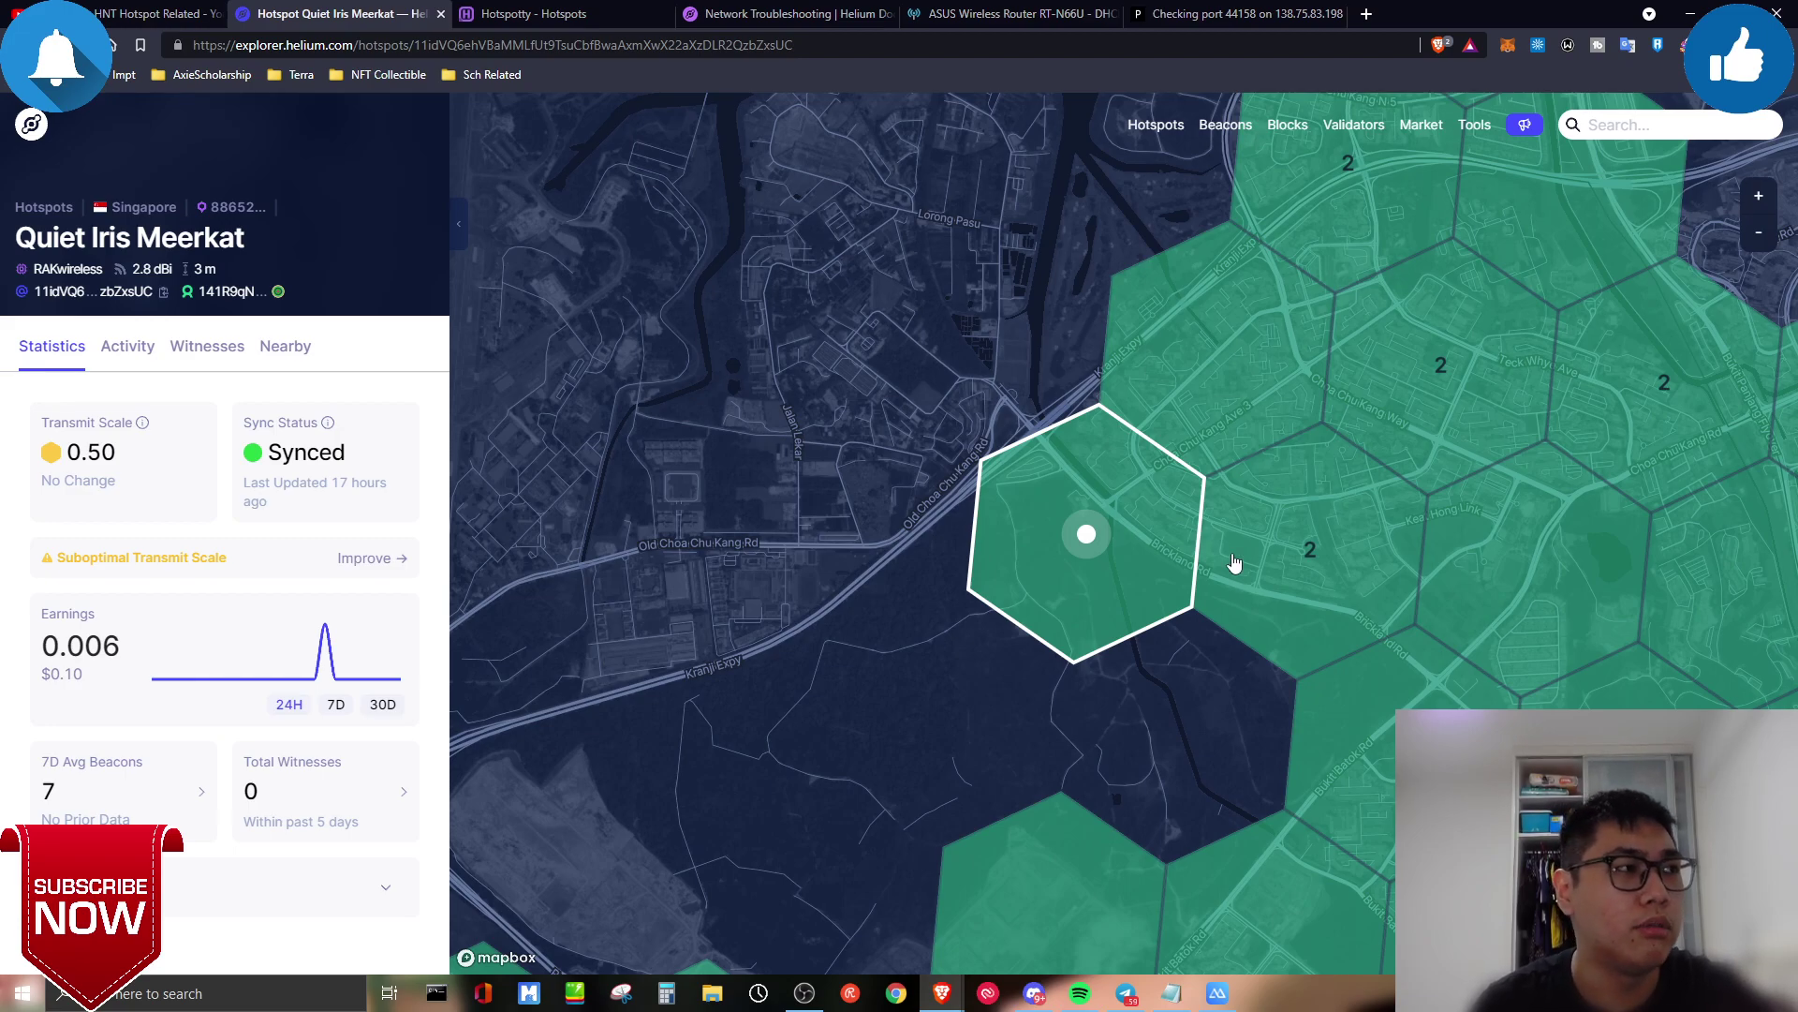
click(1011, 532)
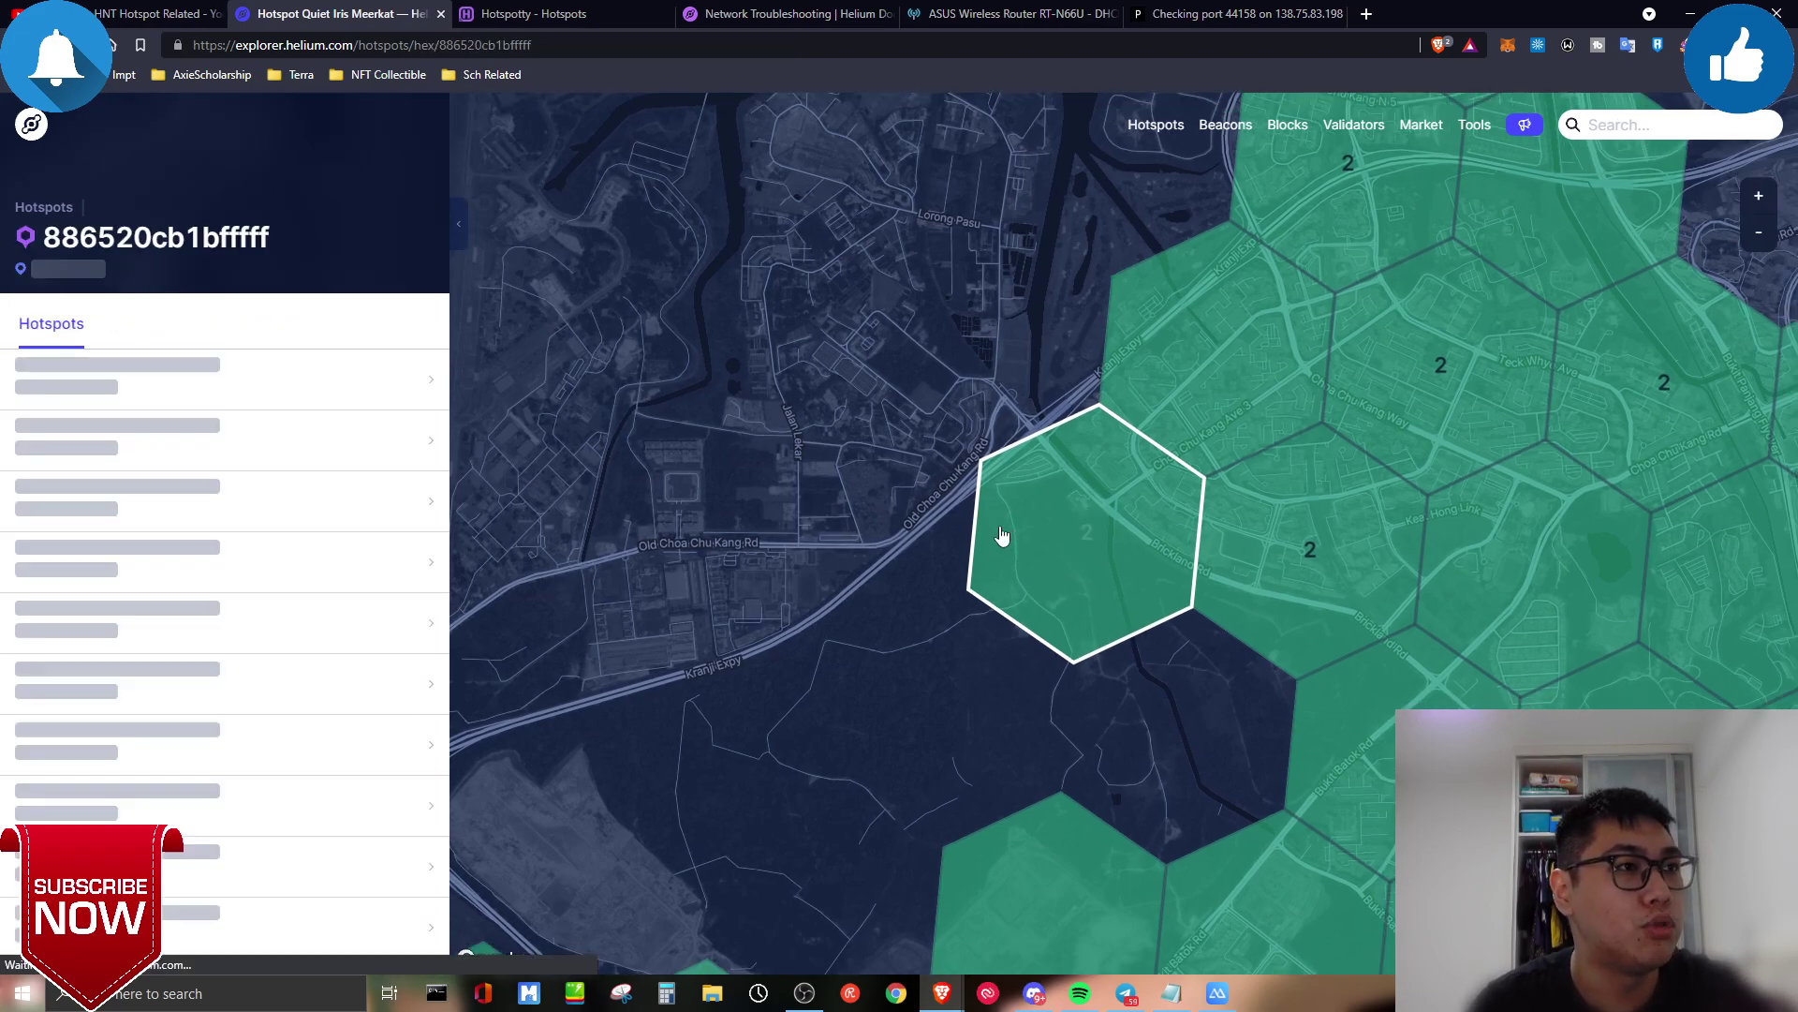
click(61, 473)
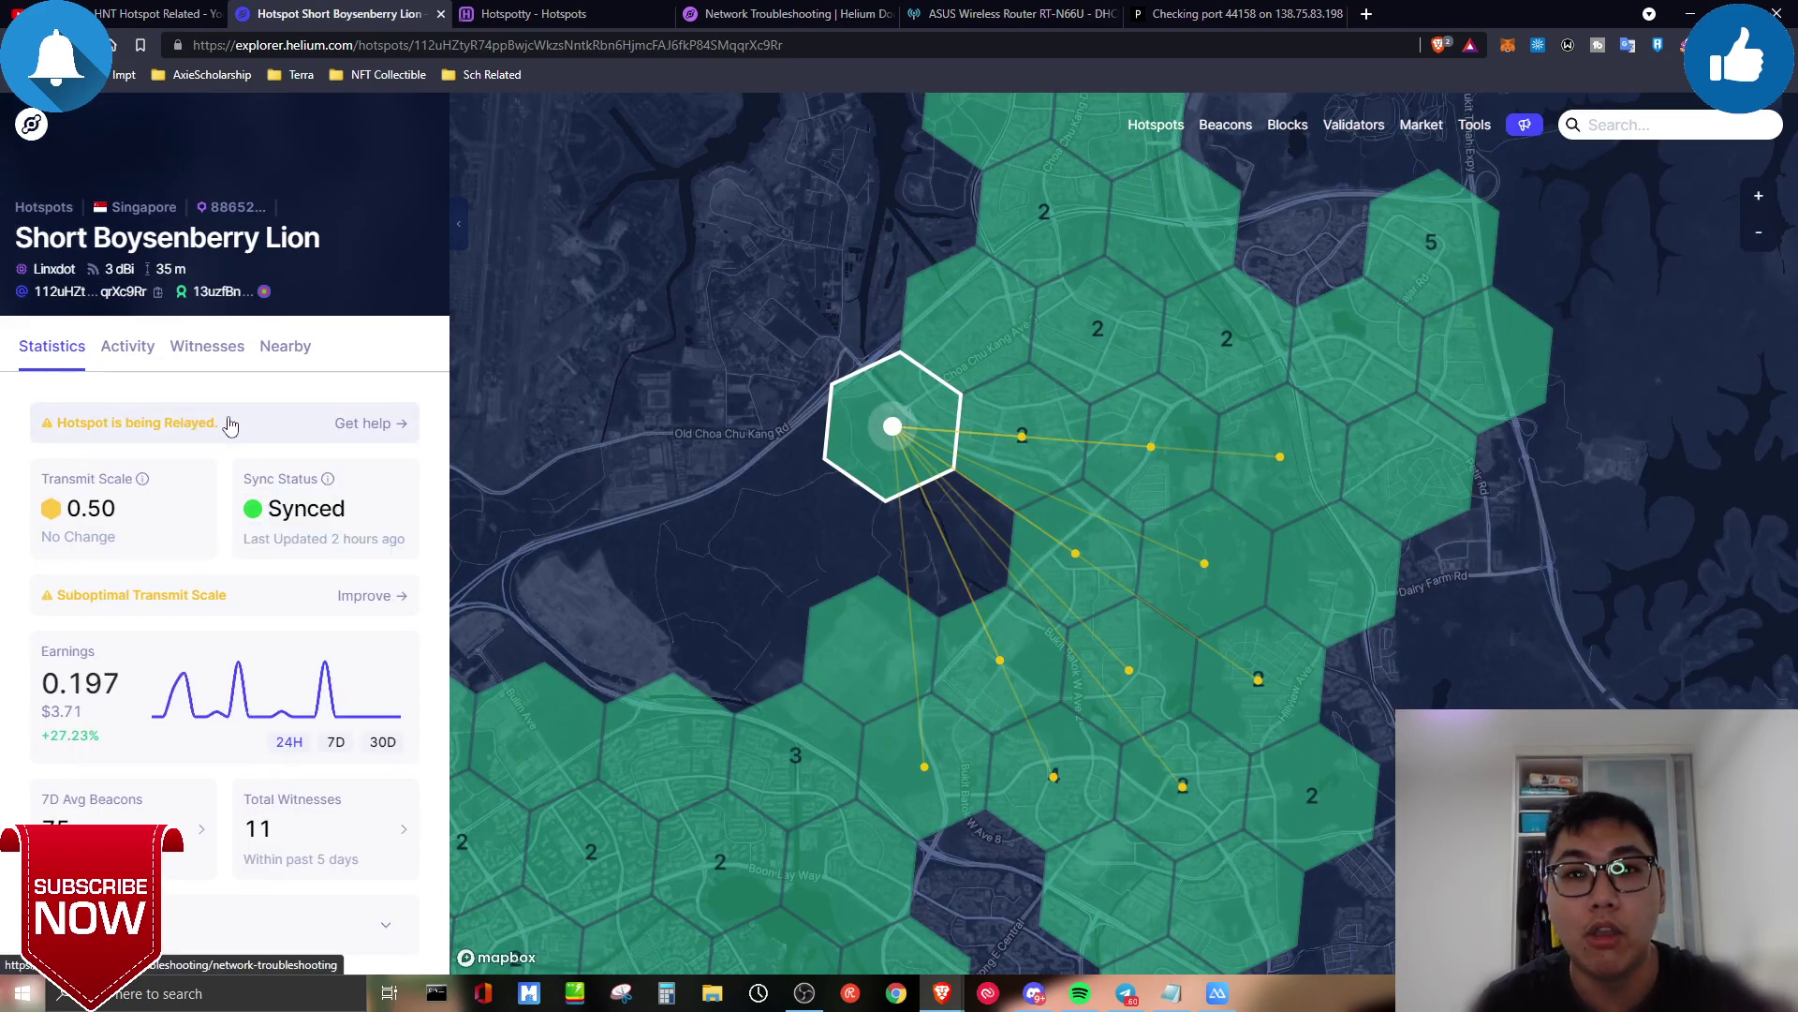
click(178, 430)
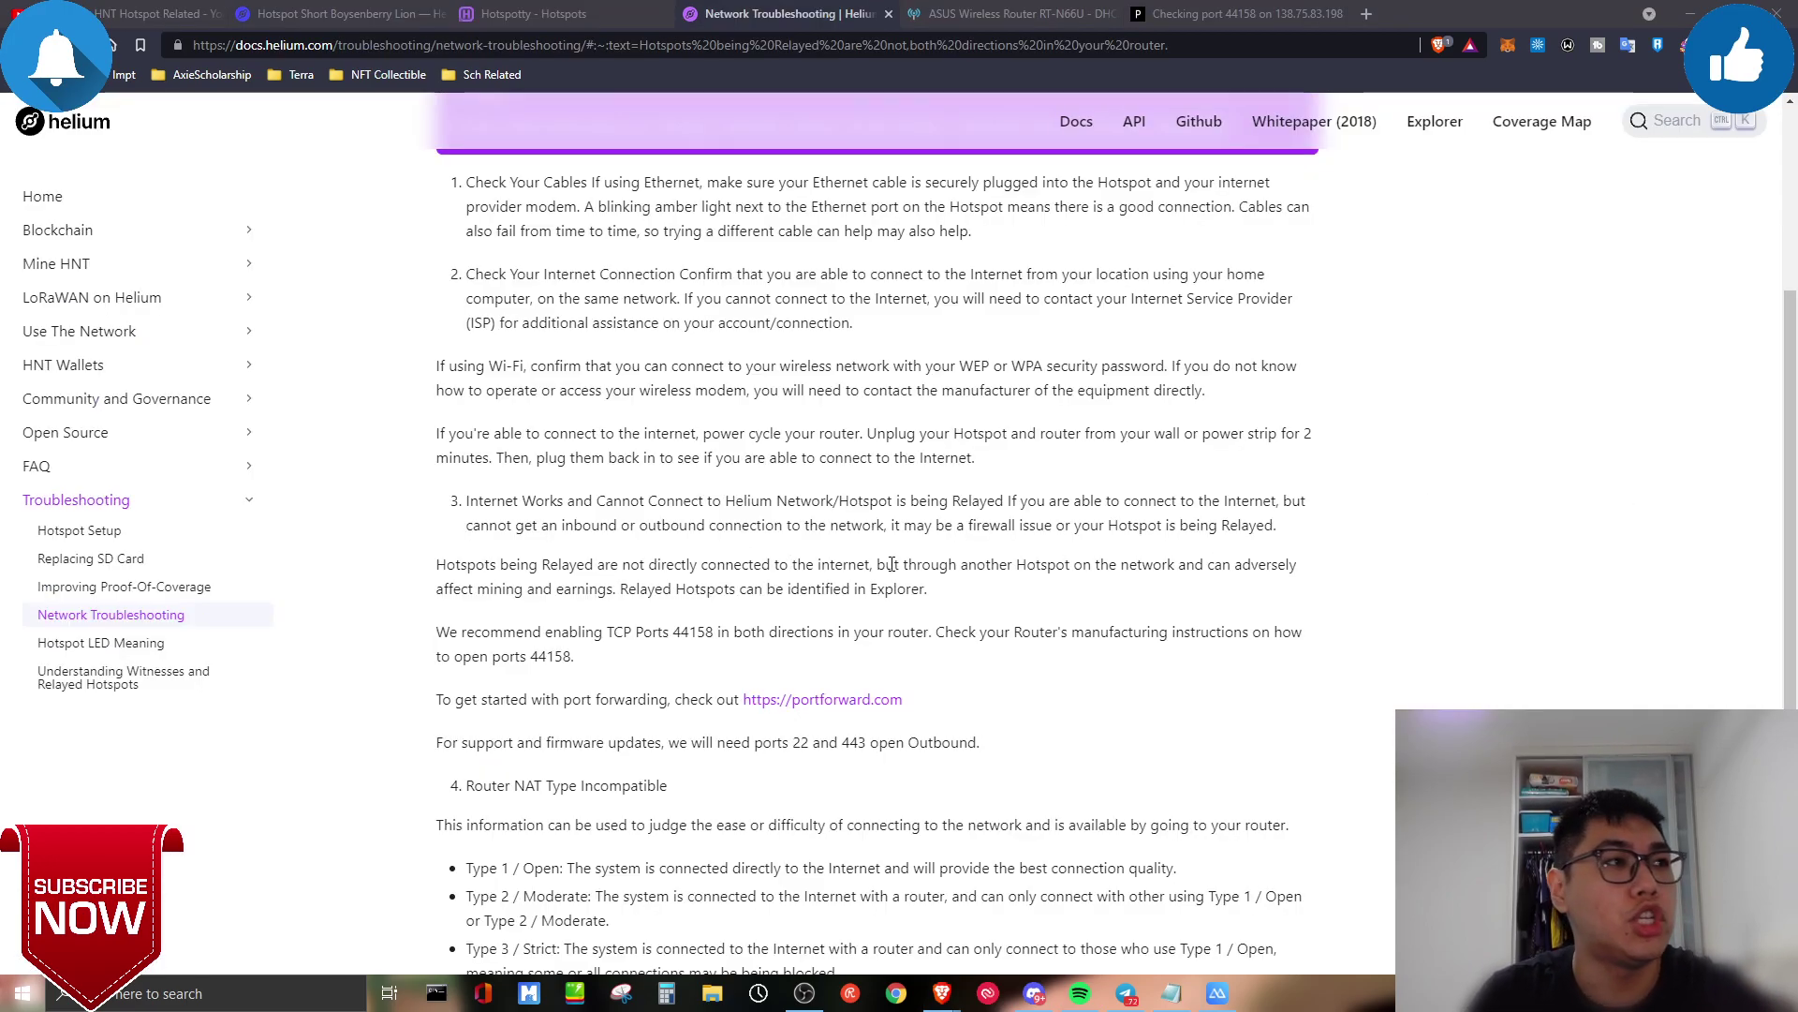
- Read the Network Troubleshooting passages about relayed hotspots and enabling TCP port 44158 in the router
drag(491, 565, 716, 565)
click(785, 595)
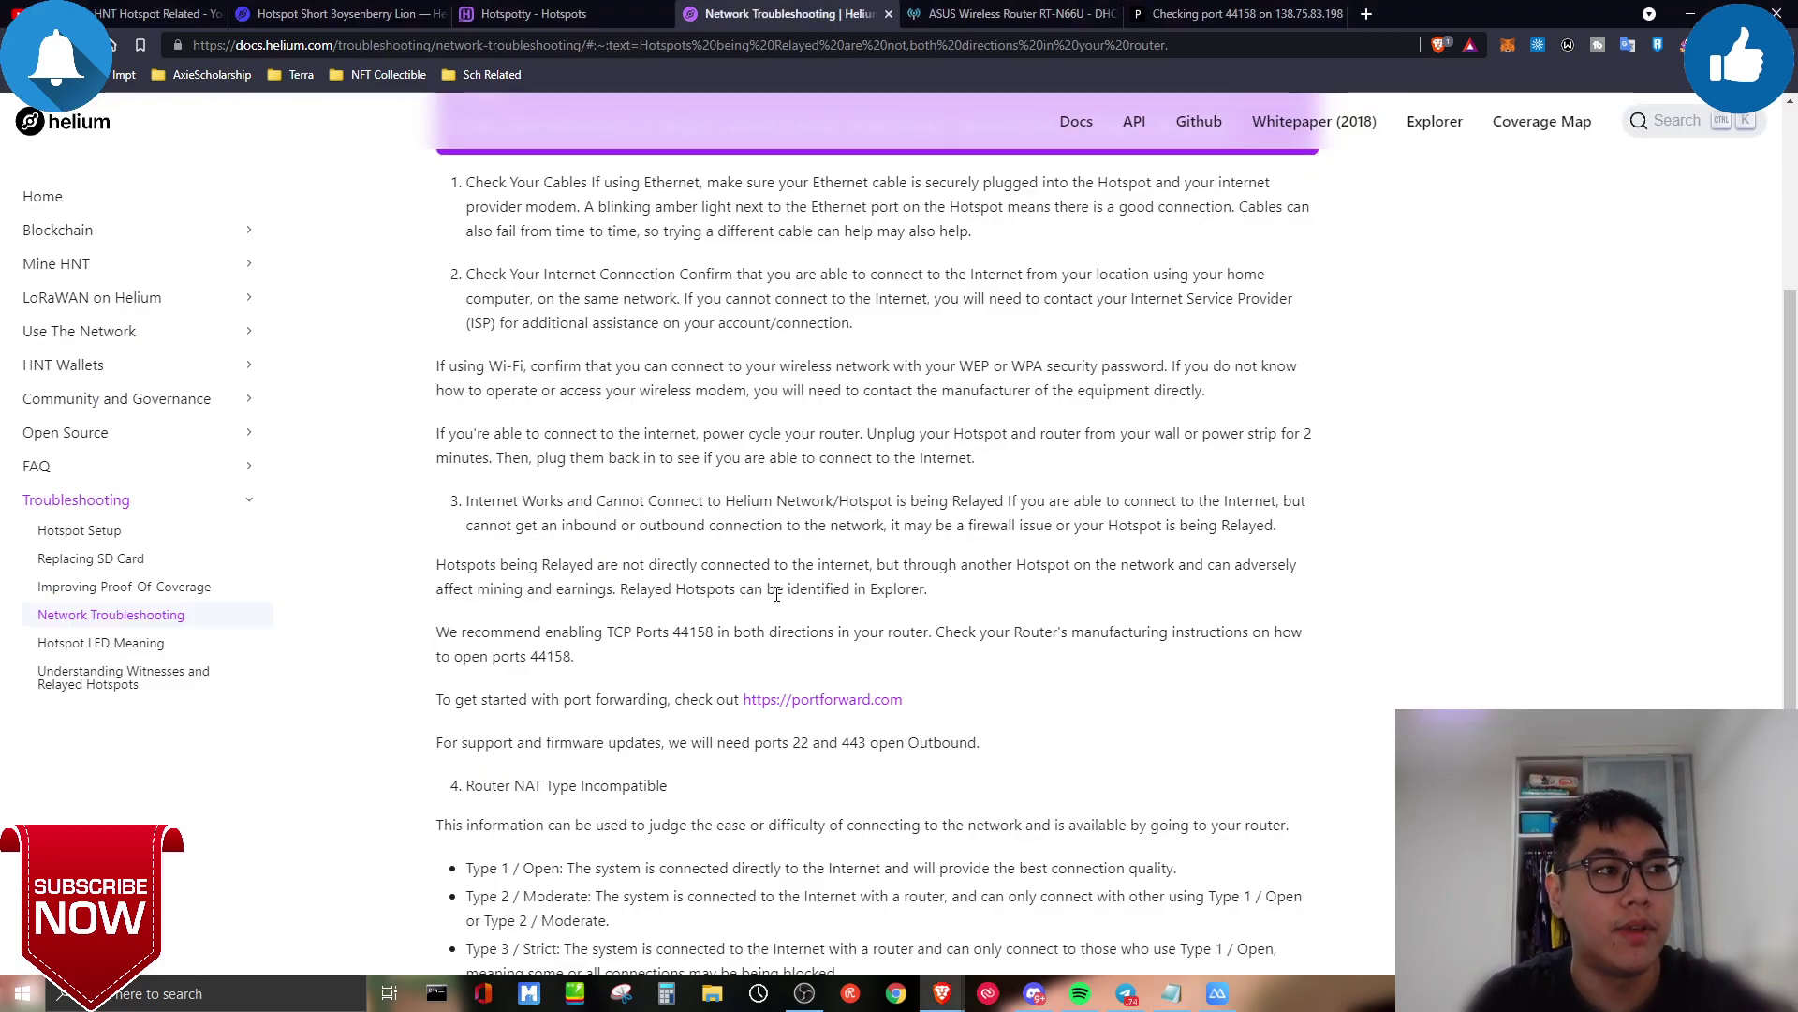
drag(449, 633, 716, 637)
click(606, 637)
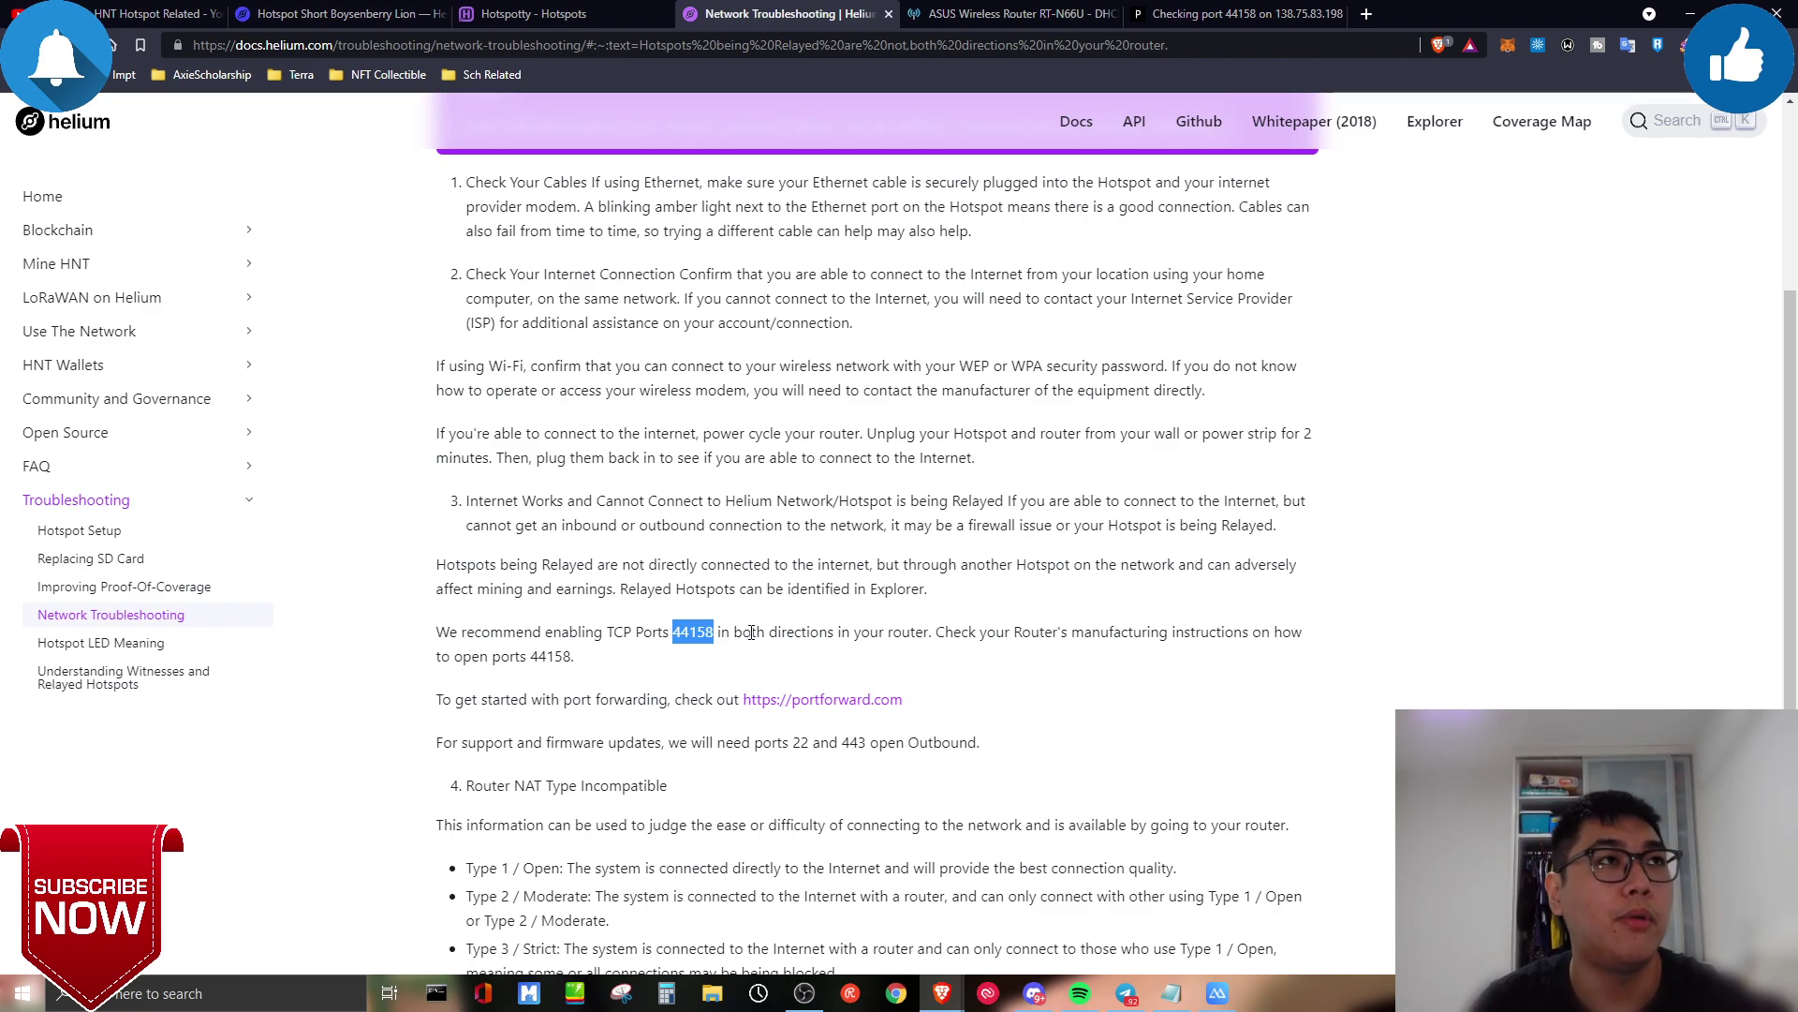
- Review the IP address, port number and check result for port 44158 on the Port Checker site
click(1202, 11)
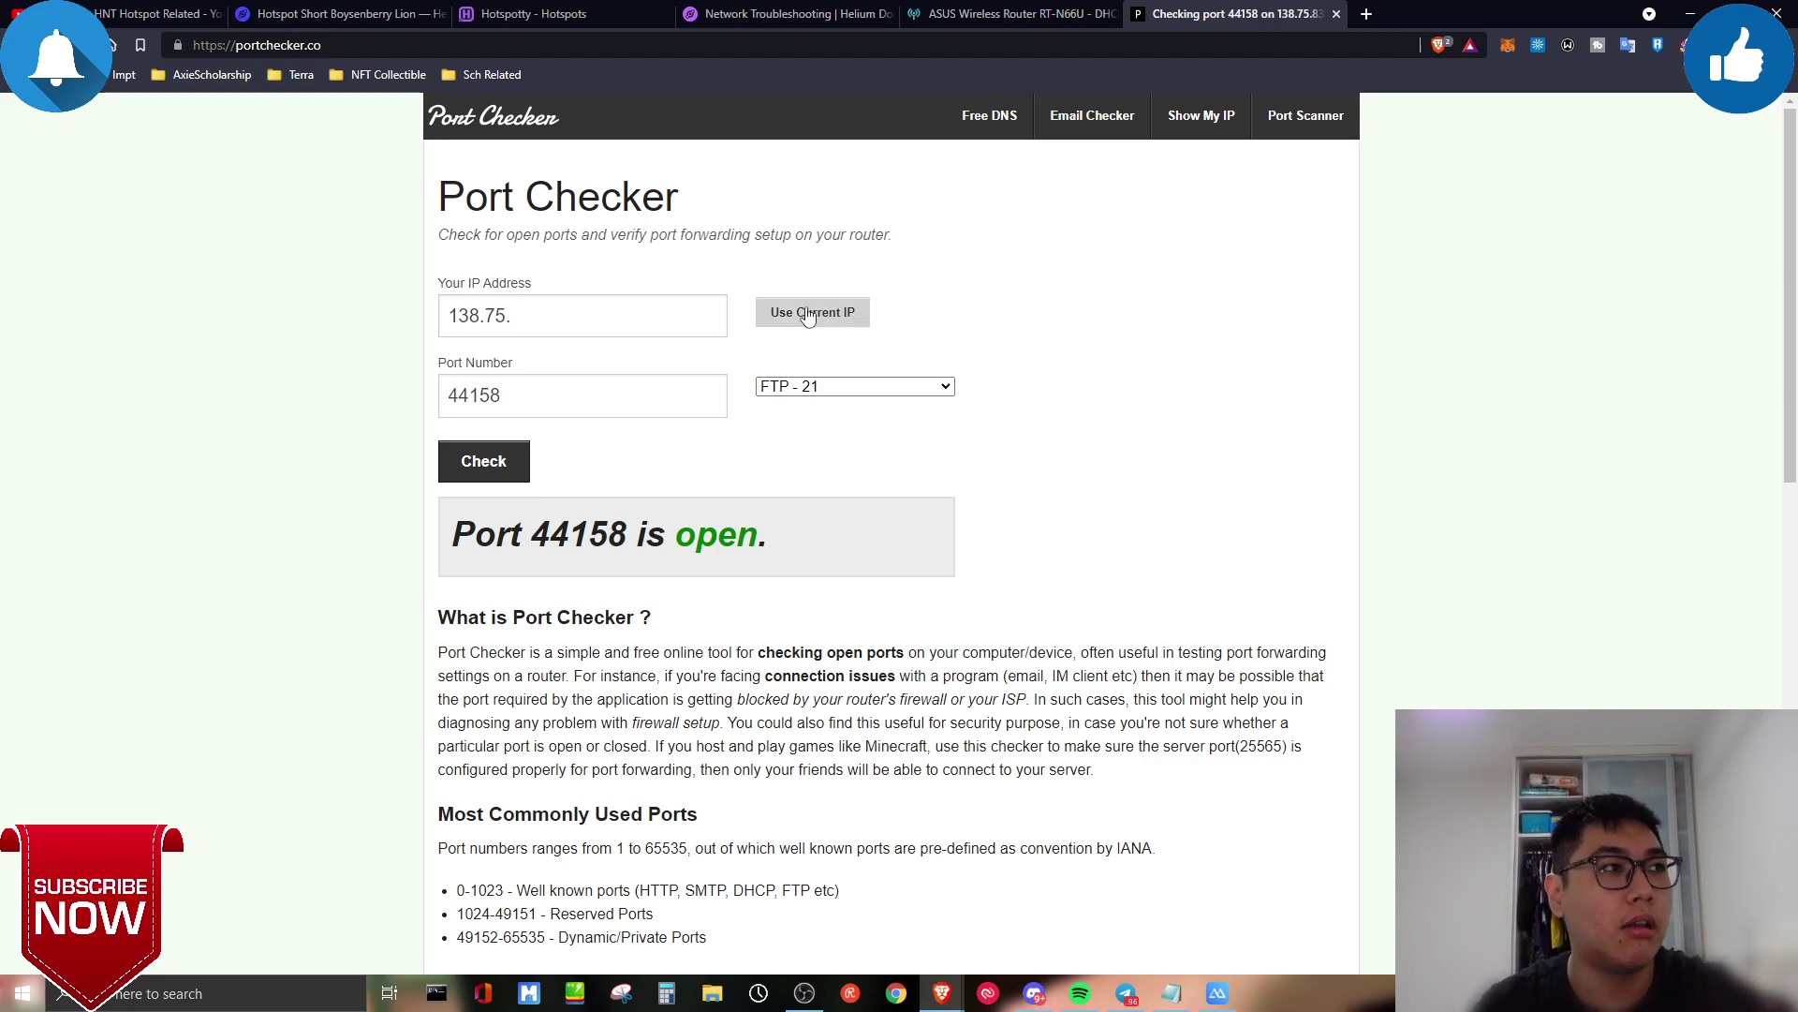
mouse_move(504, 396)
mouse_down()
mouse_move(449, 402)
mouse_move(504, 397)
mouse_up()
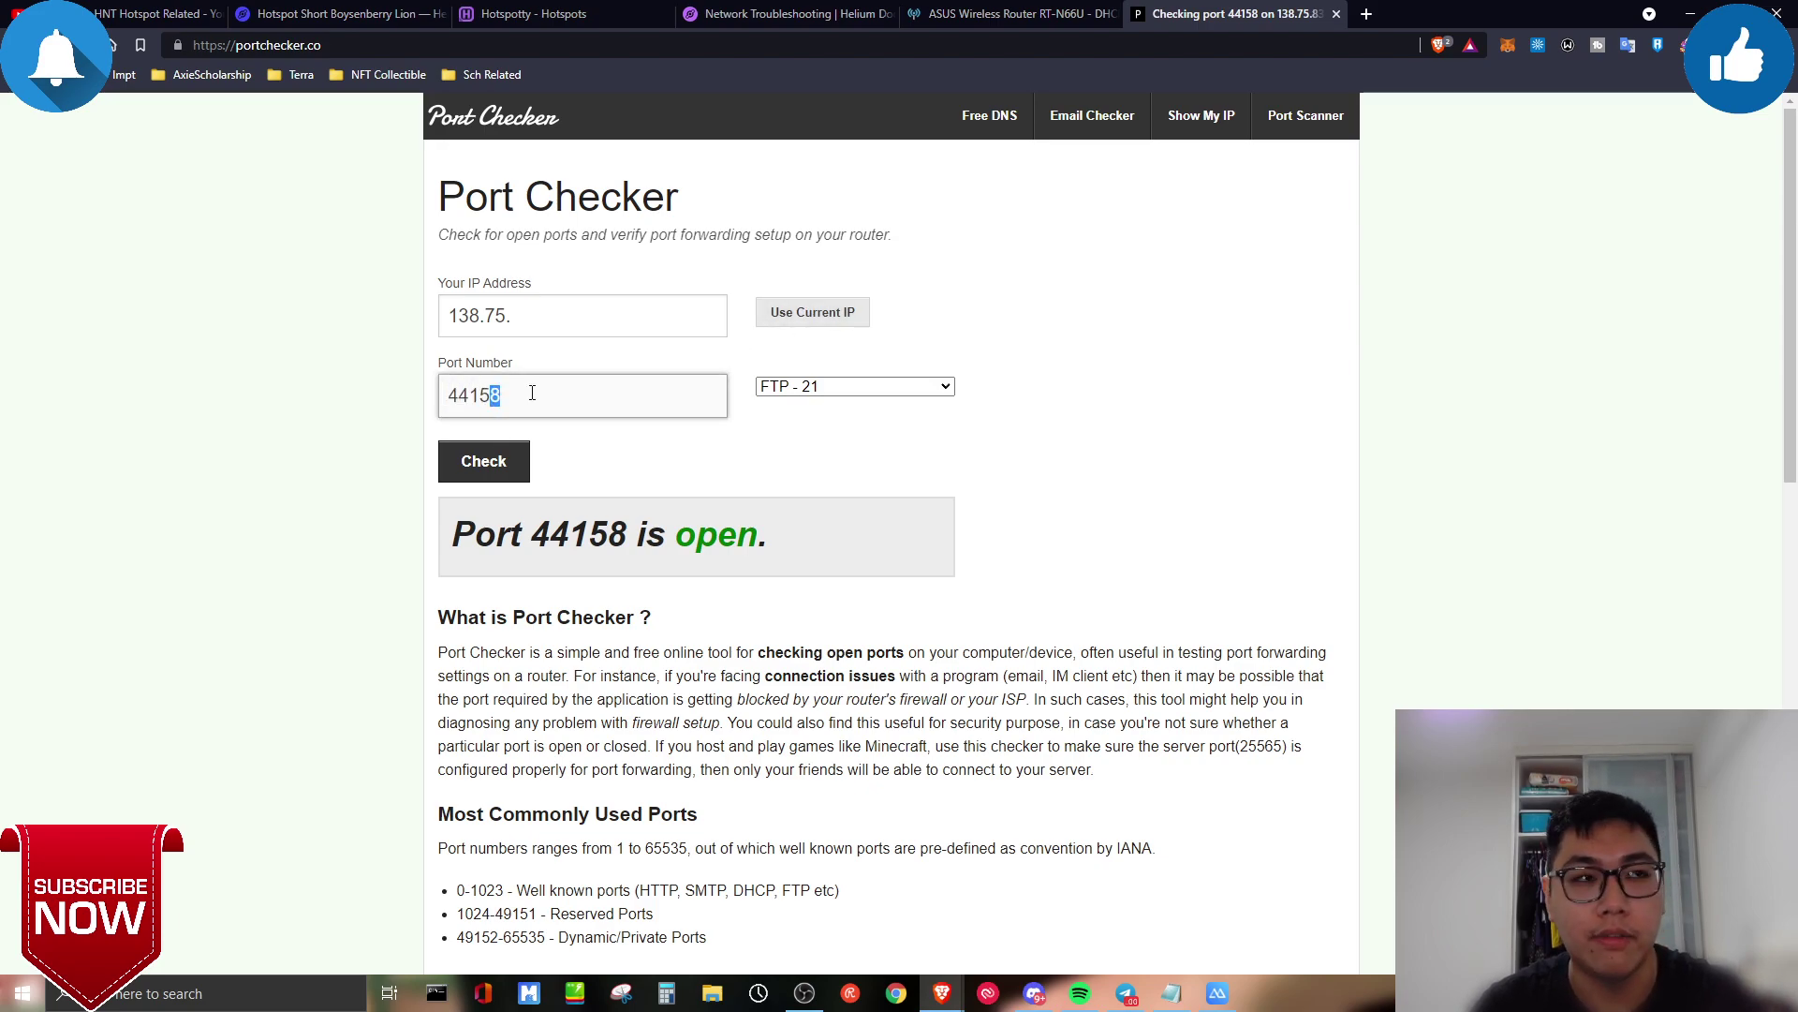
click(717, 562)
drag(522, 534, 635, 535)
click(727, 536)
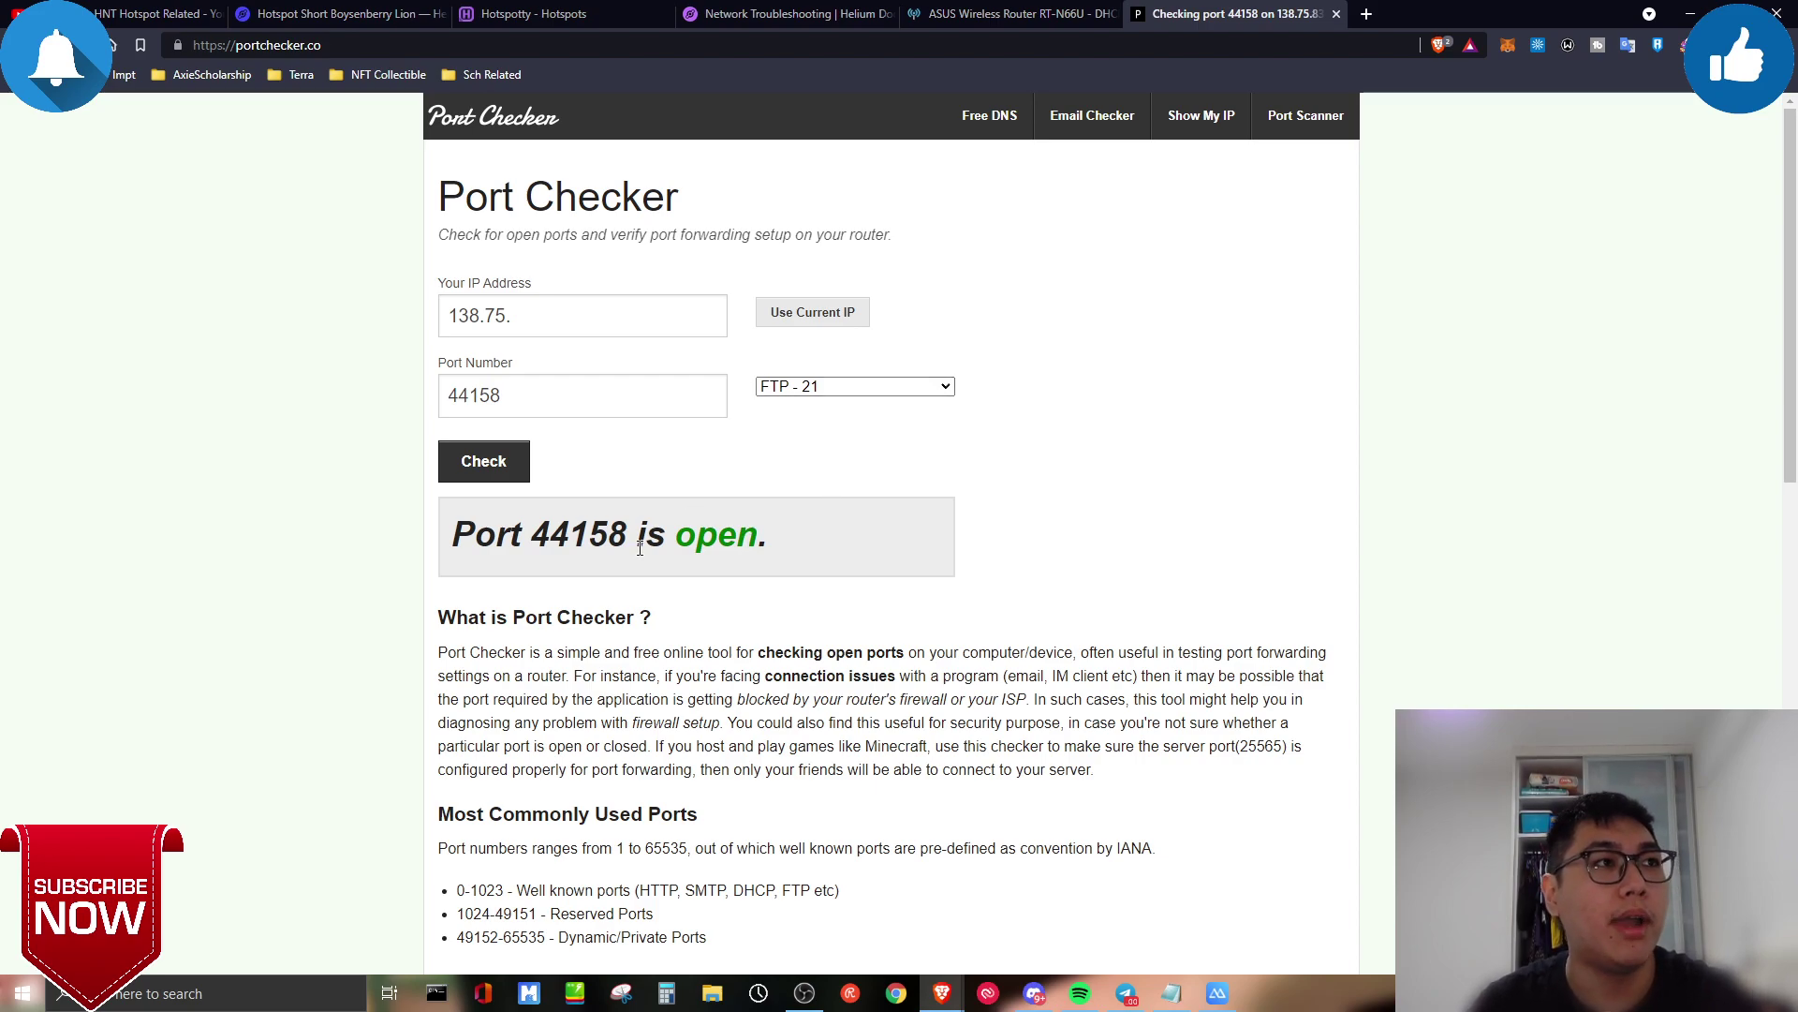
click(575, 312)
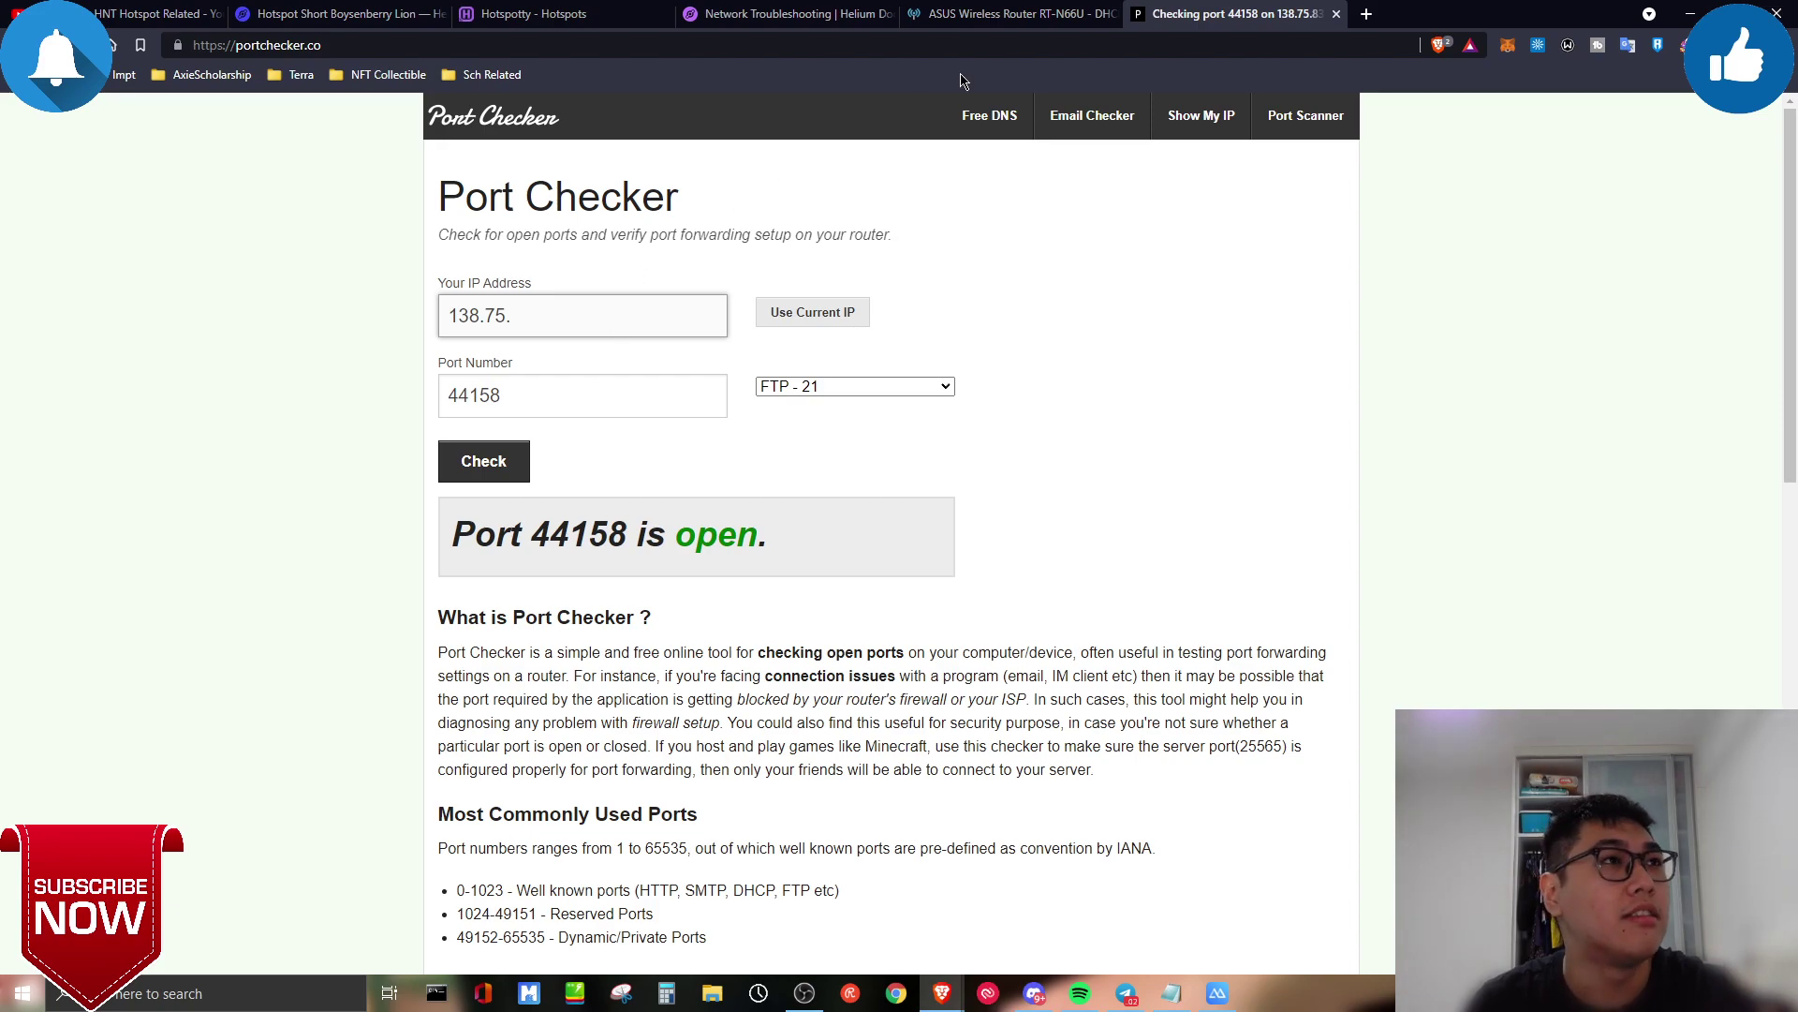
- Examine the LAN DHCP Server settings in the ASUS router's administration page, from basic configuration to manual assignment
click(1036, 13)
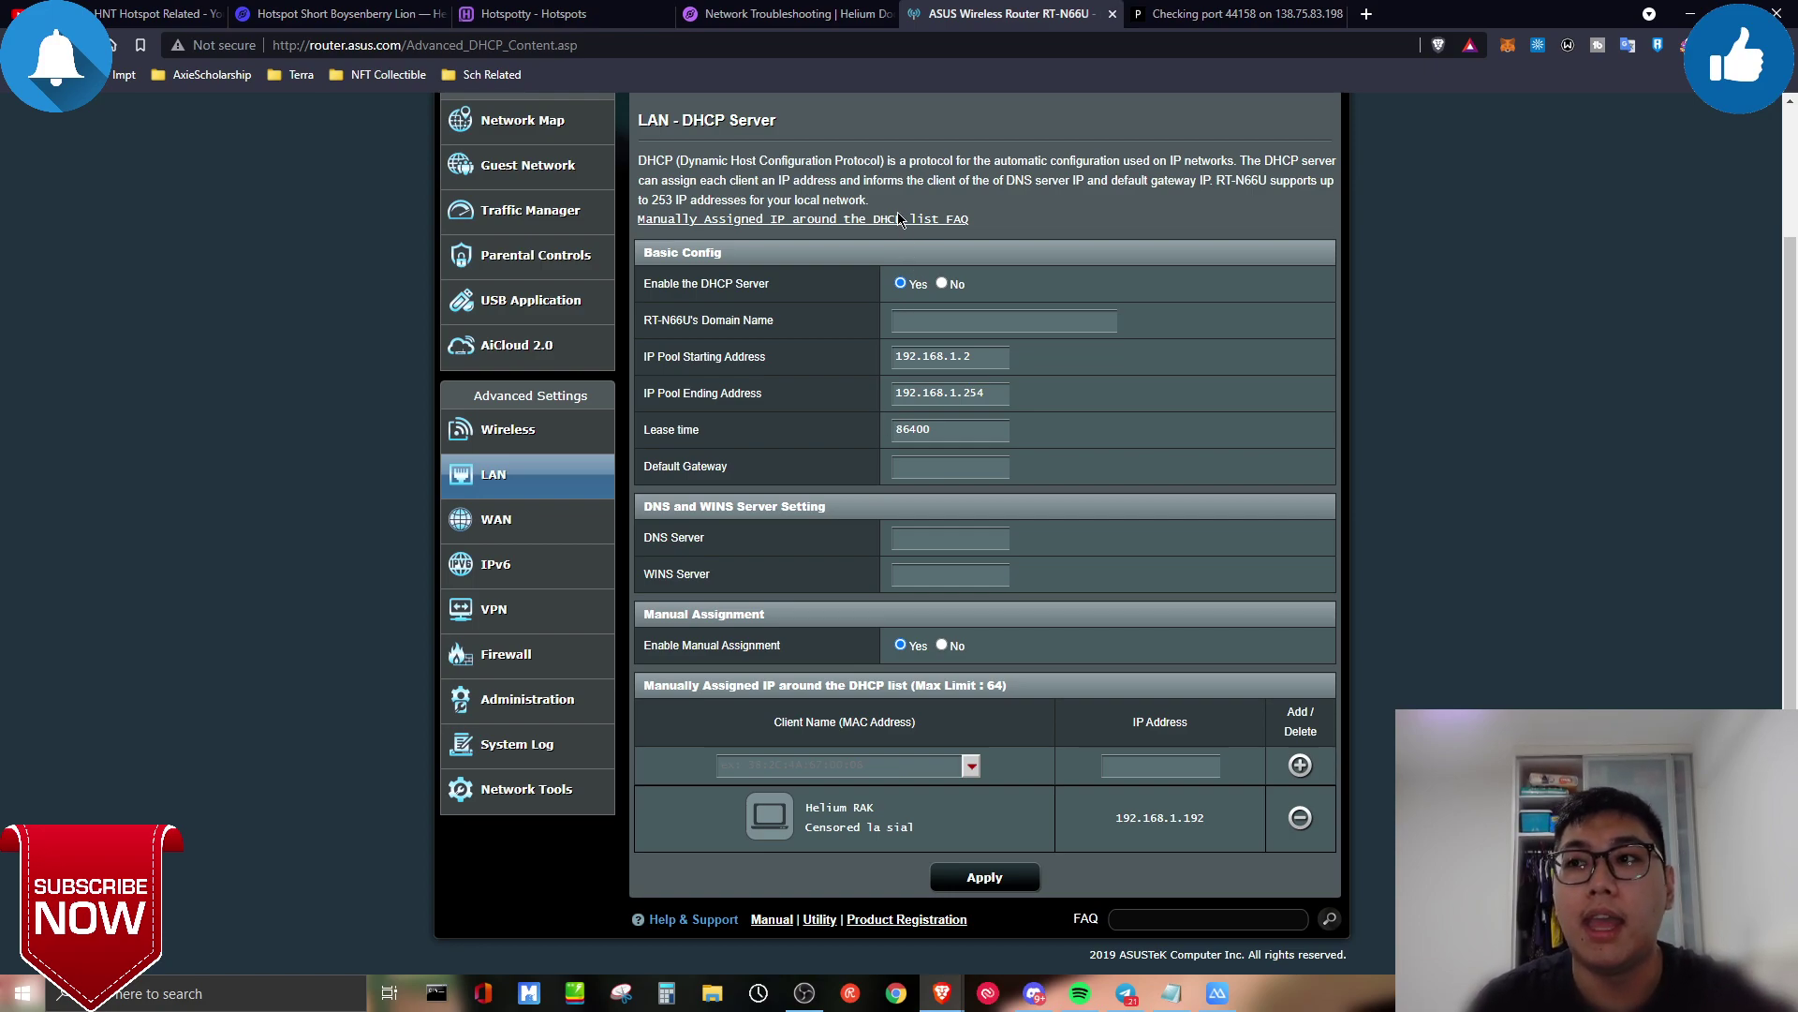
scroll(983, 335, up, 2)
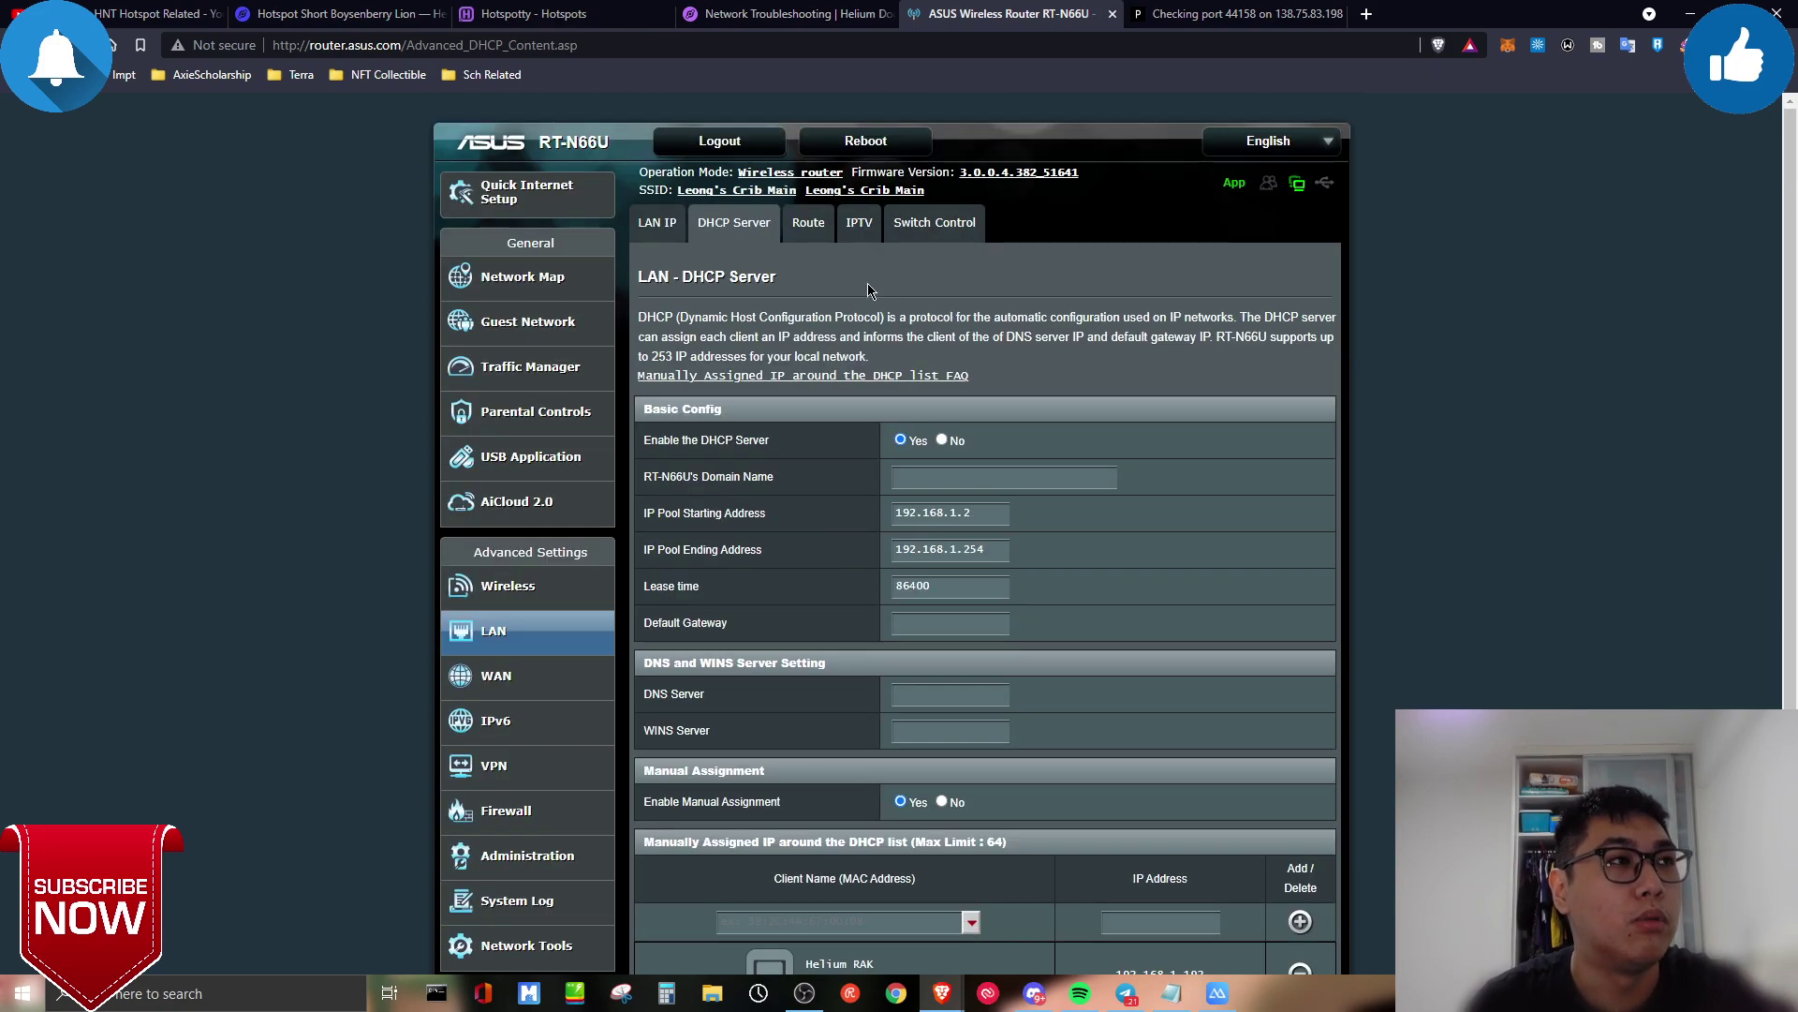
scroll(925, 316, down, 2)
scroll(708, 206, up, 1)
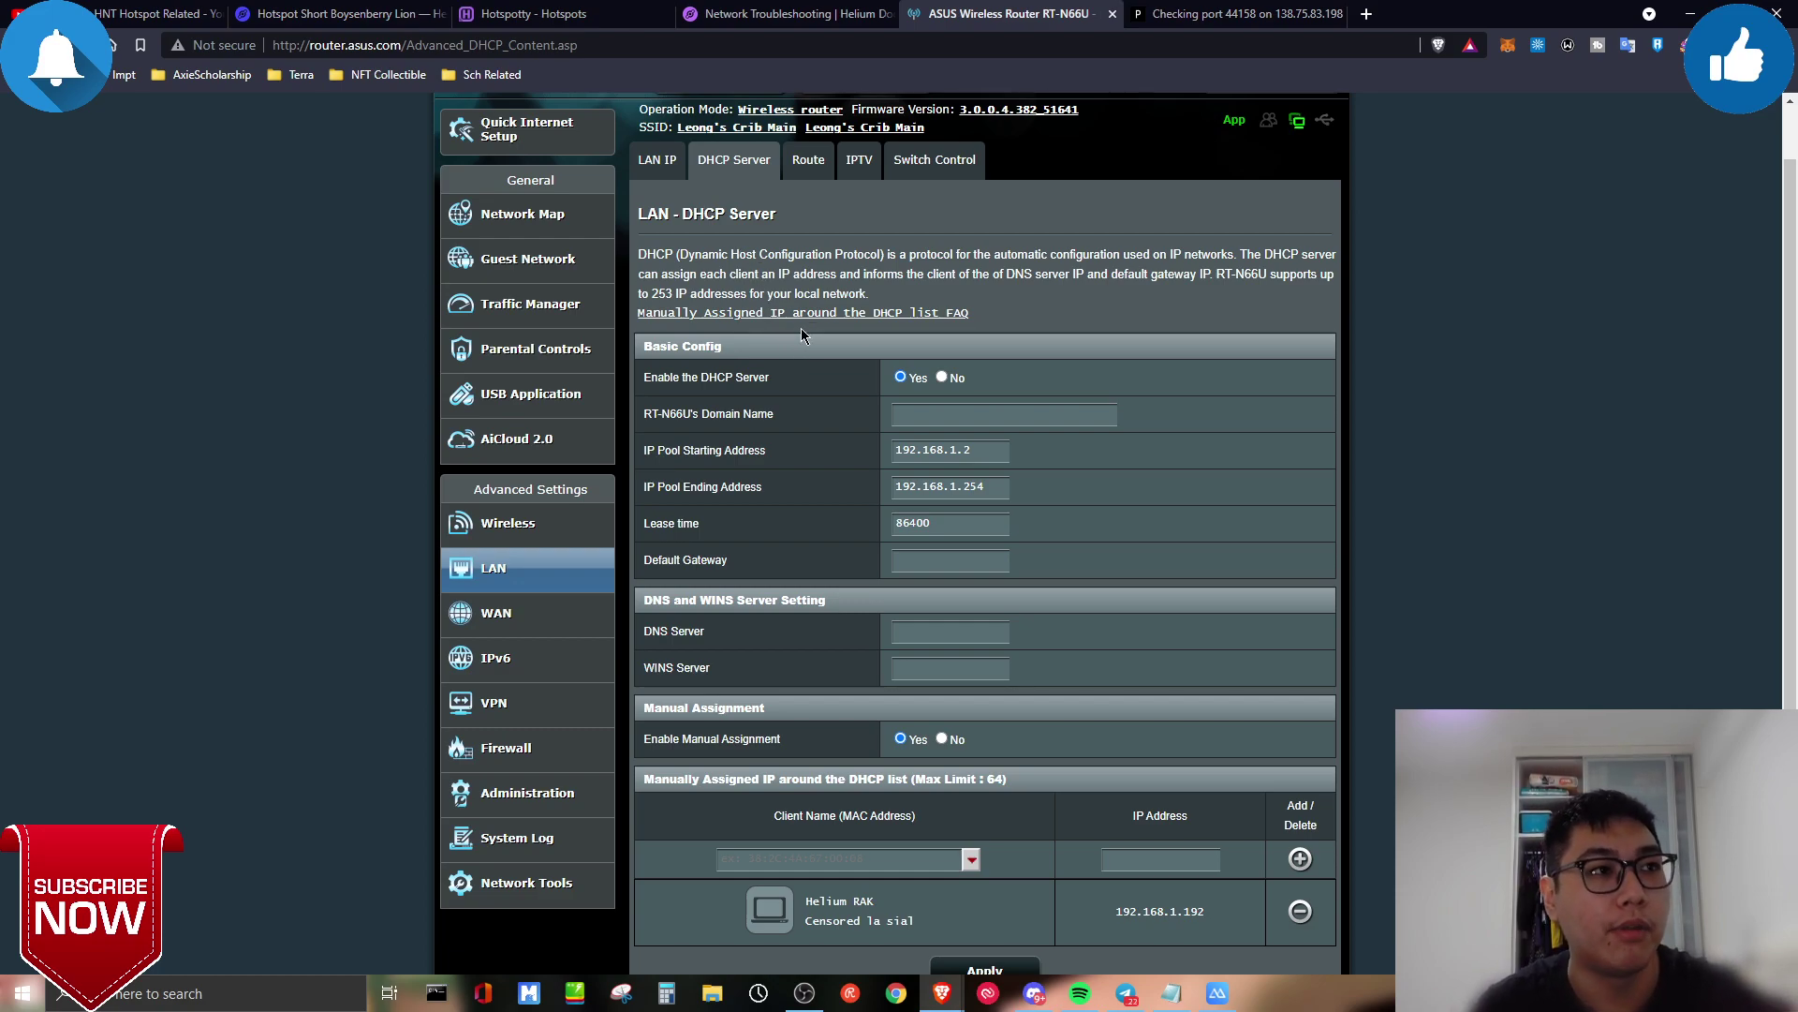
scroll(907, 420, down, 1)
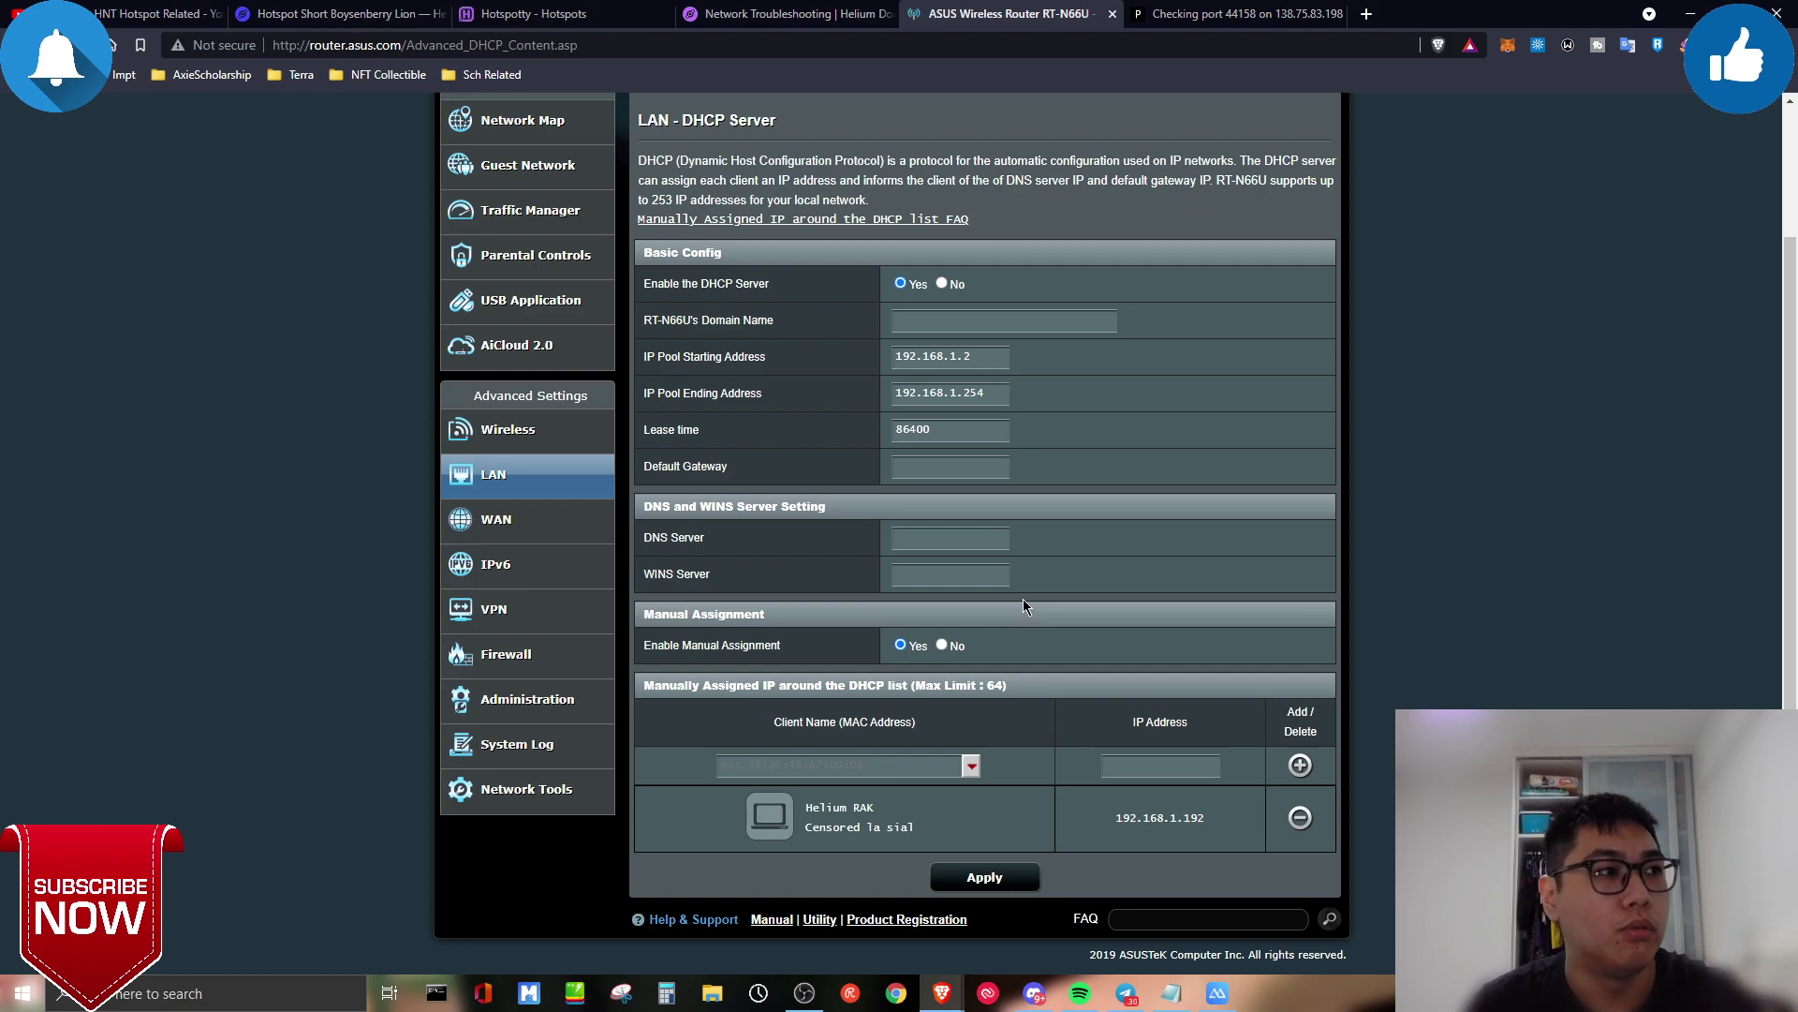
scroll(1017, 594, up, 3)
scroll(974, 440, down, 2)
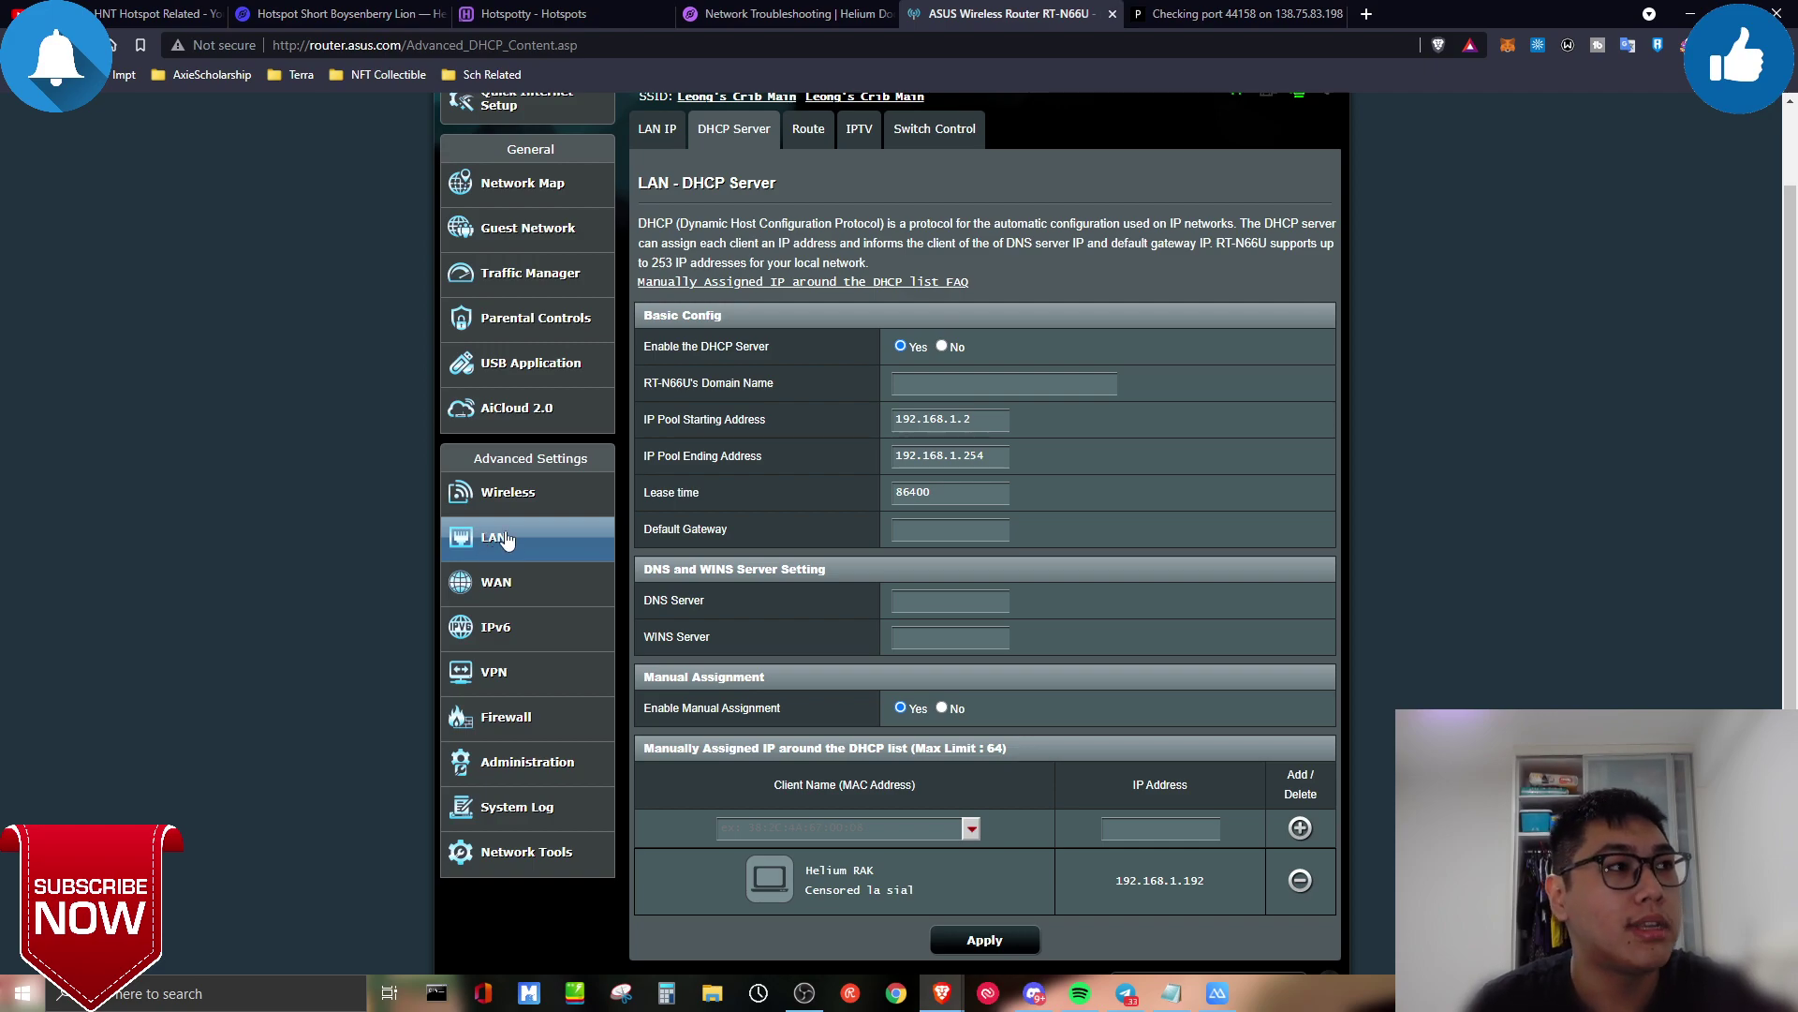
scroll(740, 374, up, 1)
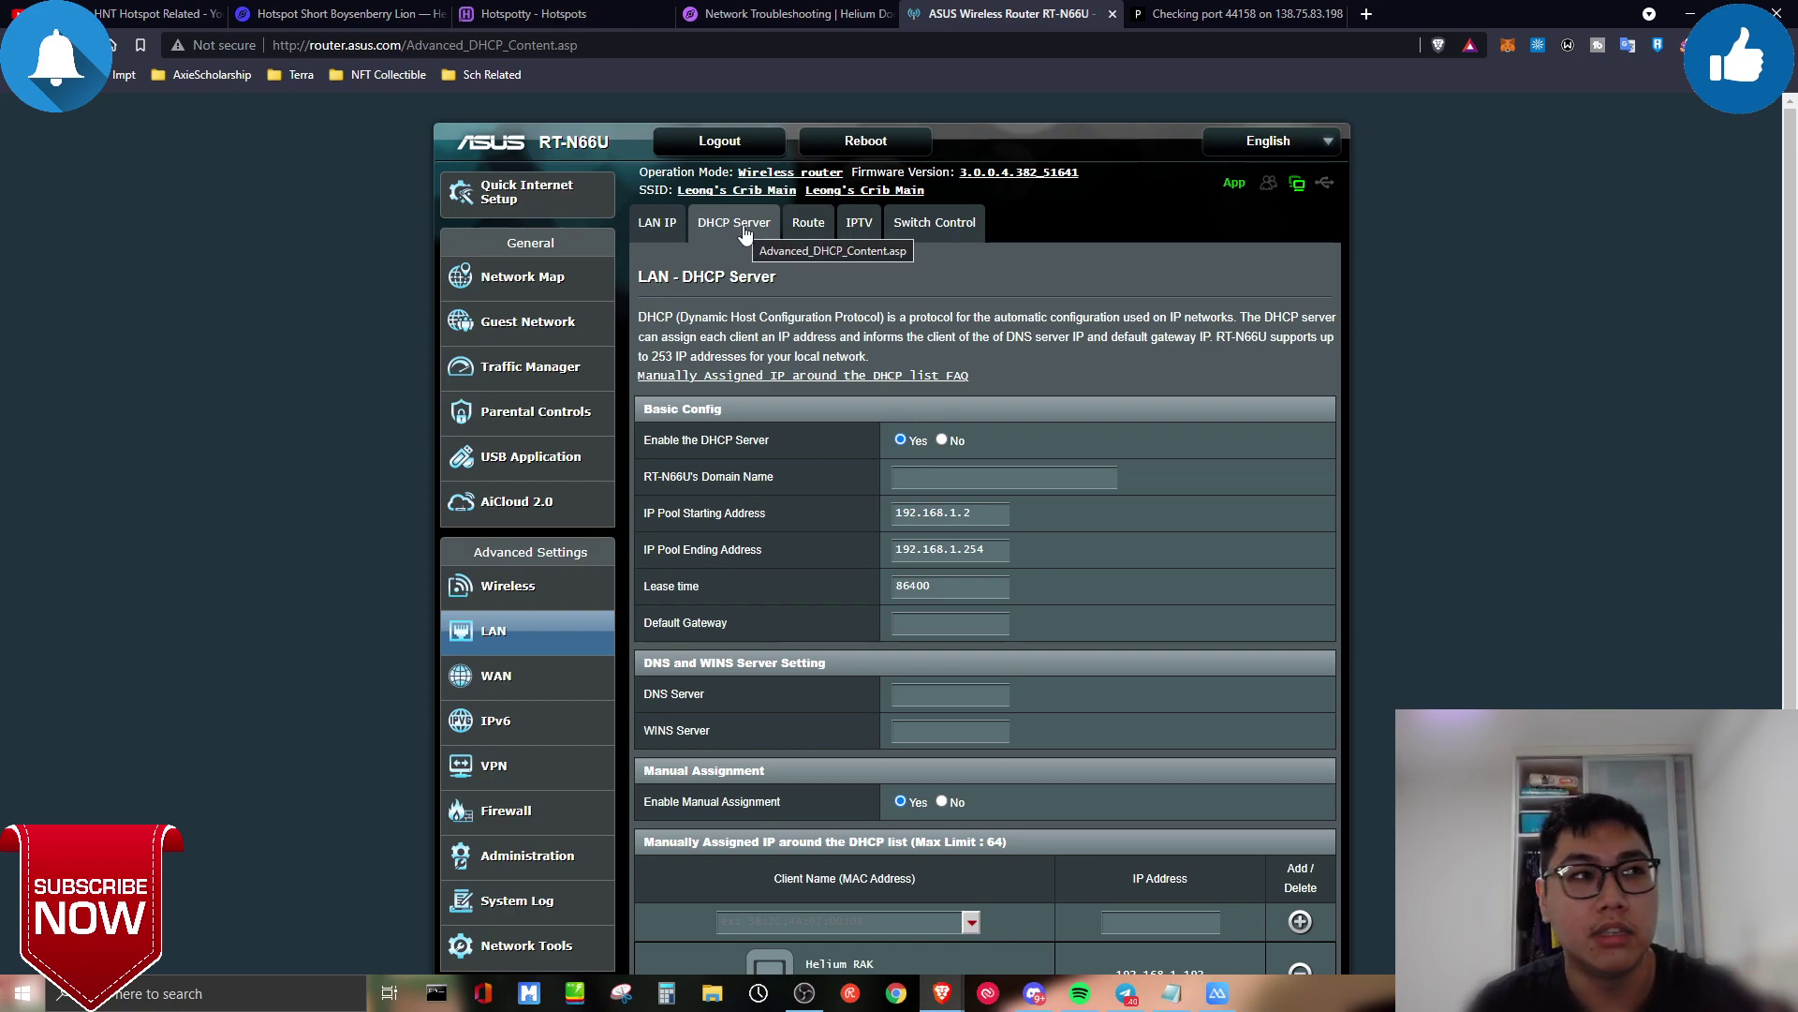
scroll(786, 281, down, 2)
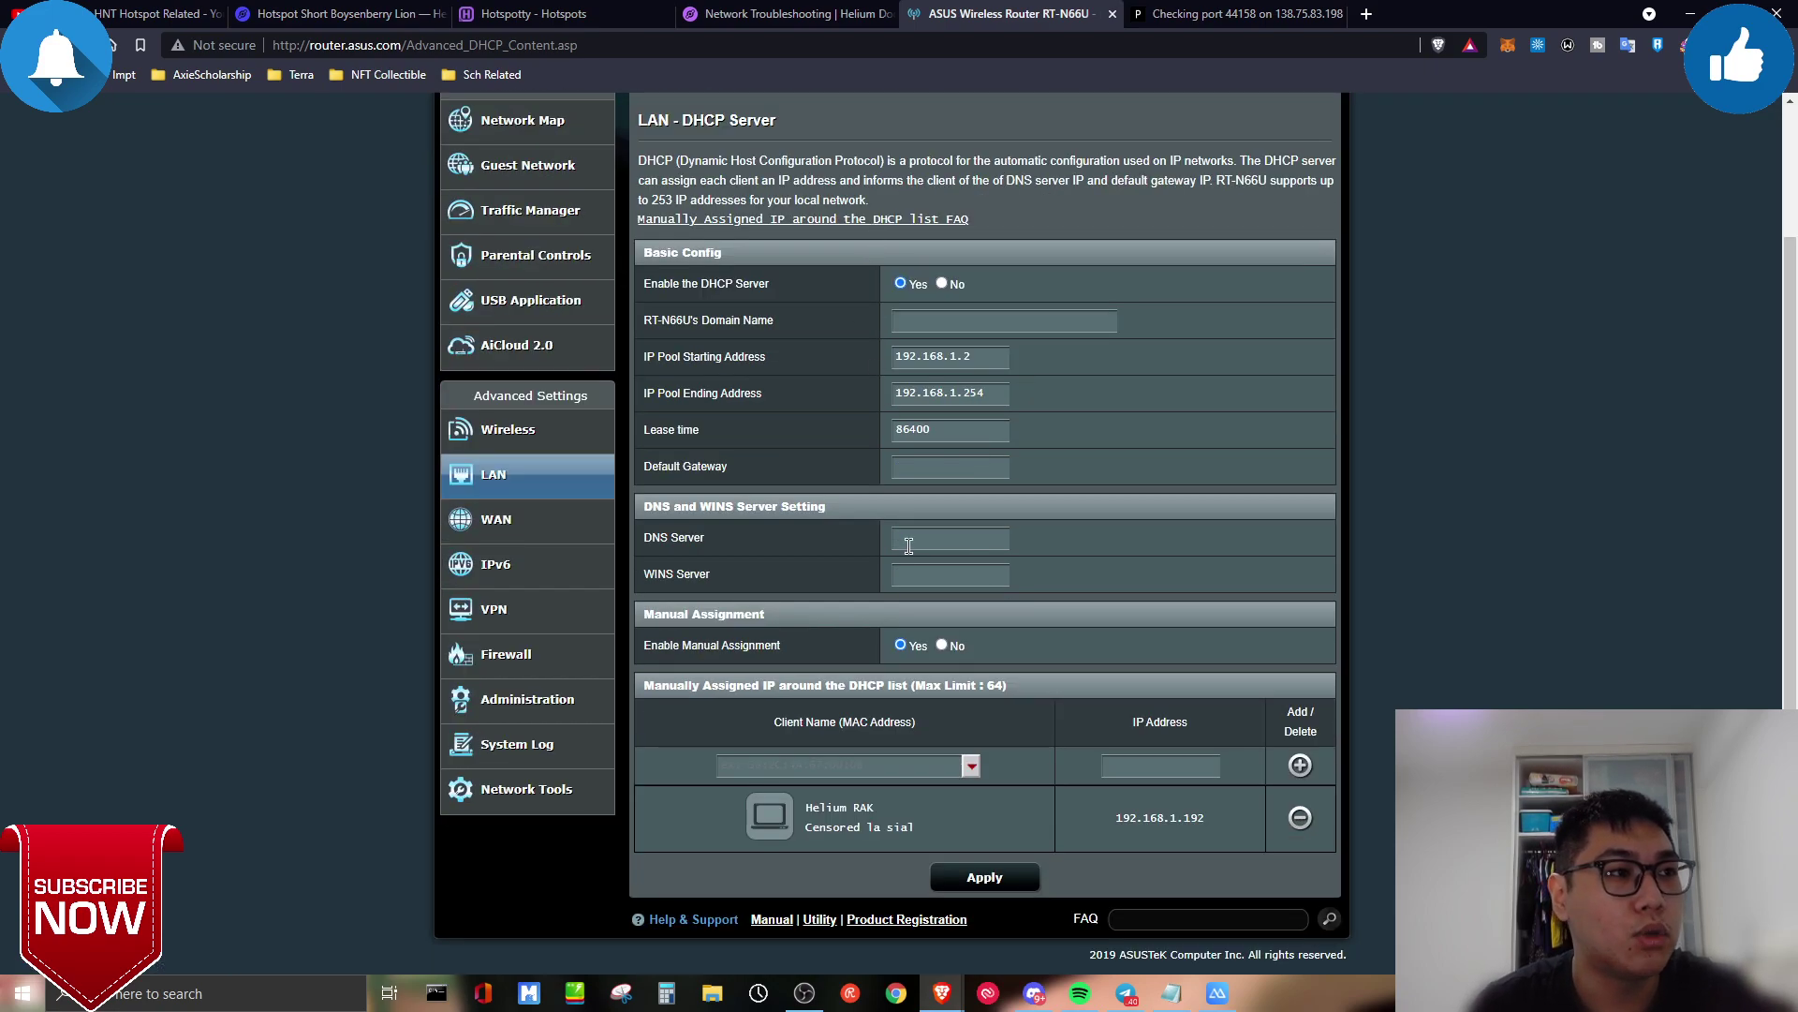
- Examine the Manually Assigned IP list and the address reserved for the Helium RAK client
drag(688, 685, 924, 687)
click(942, 686)
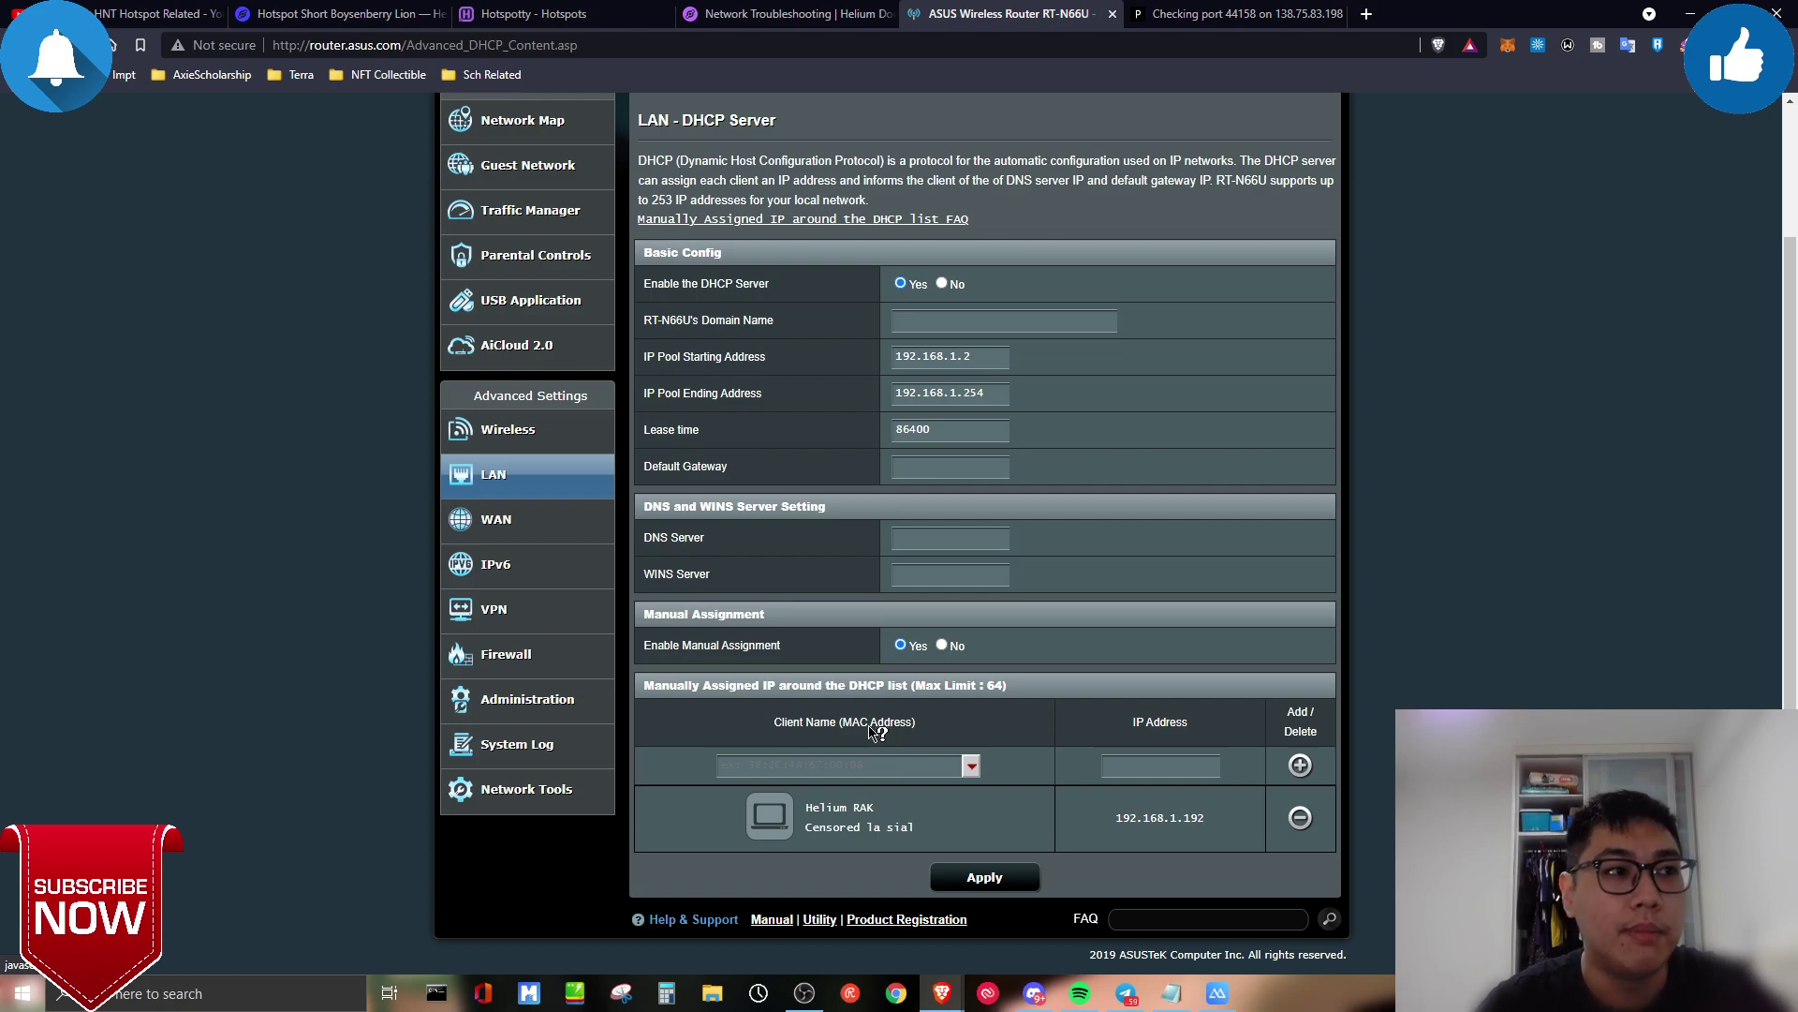
drag(1184, 816, 1208, 826)
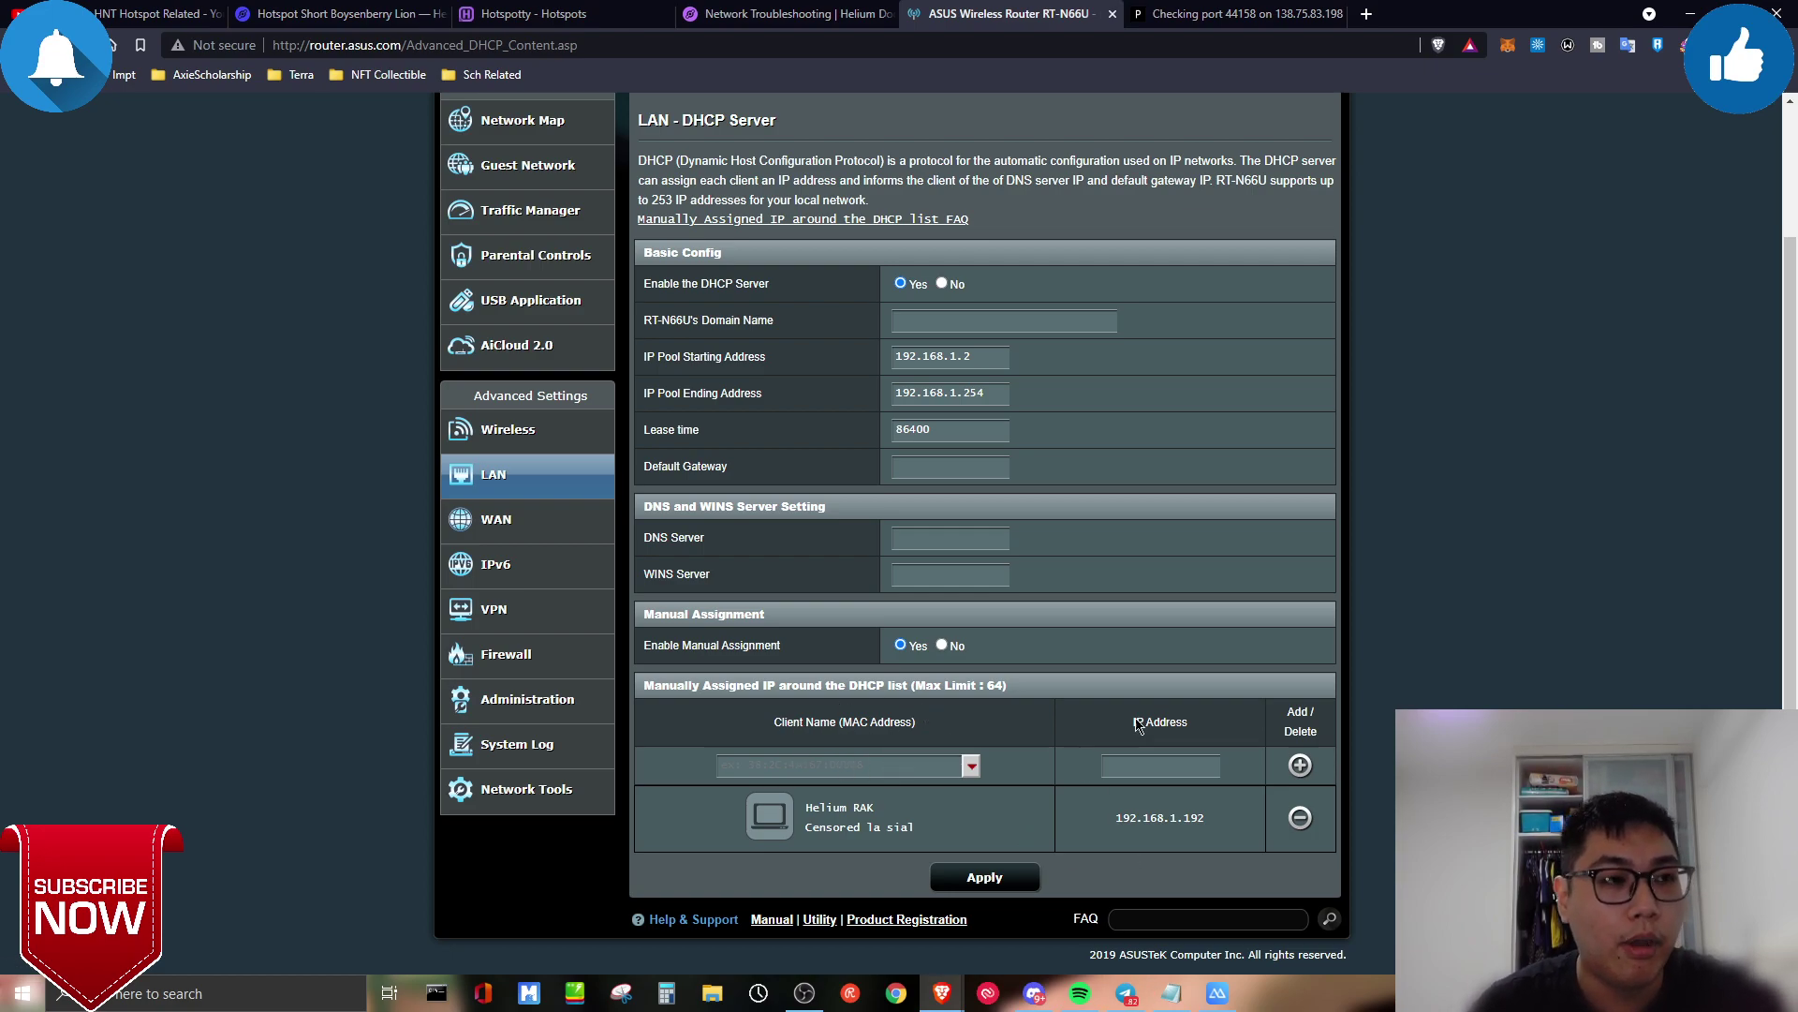
- Choose Helium RAK from the client list for a new manually assigned IP entry
key(alt+Tab)
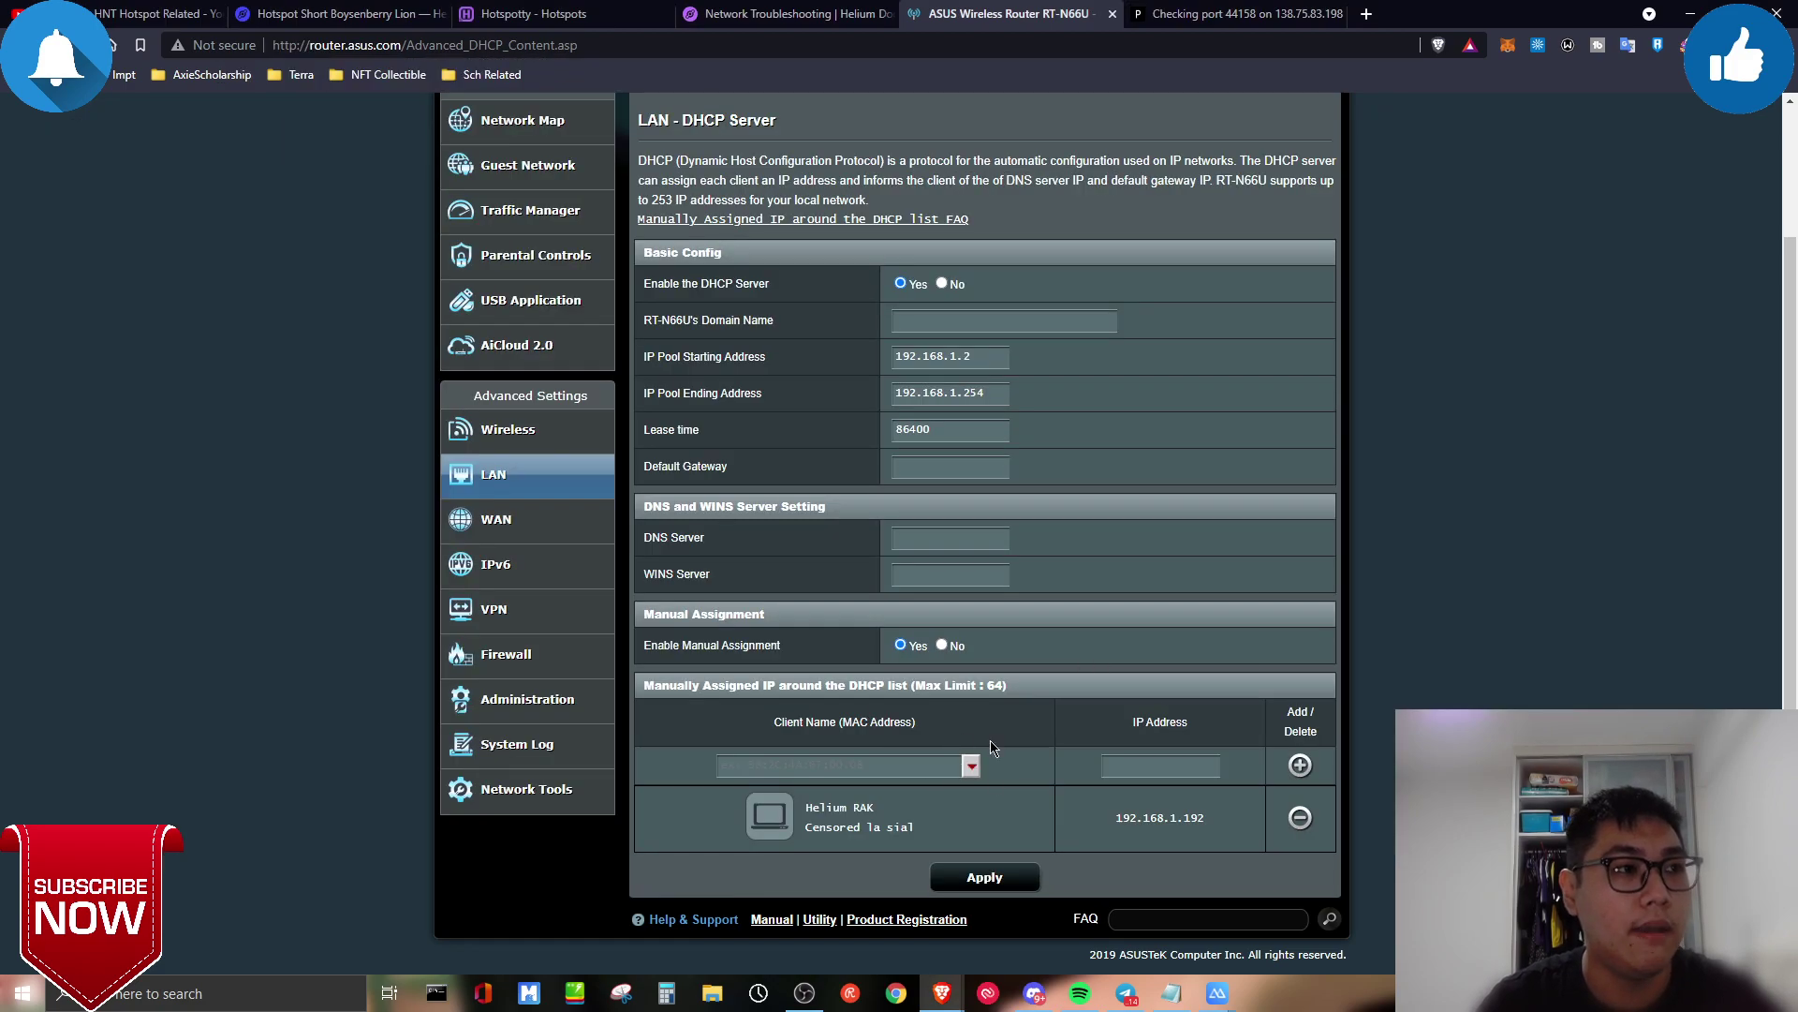
click(971, 768)
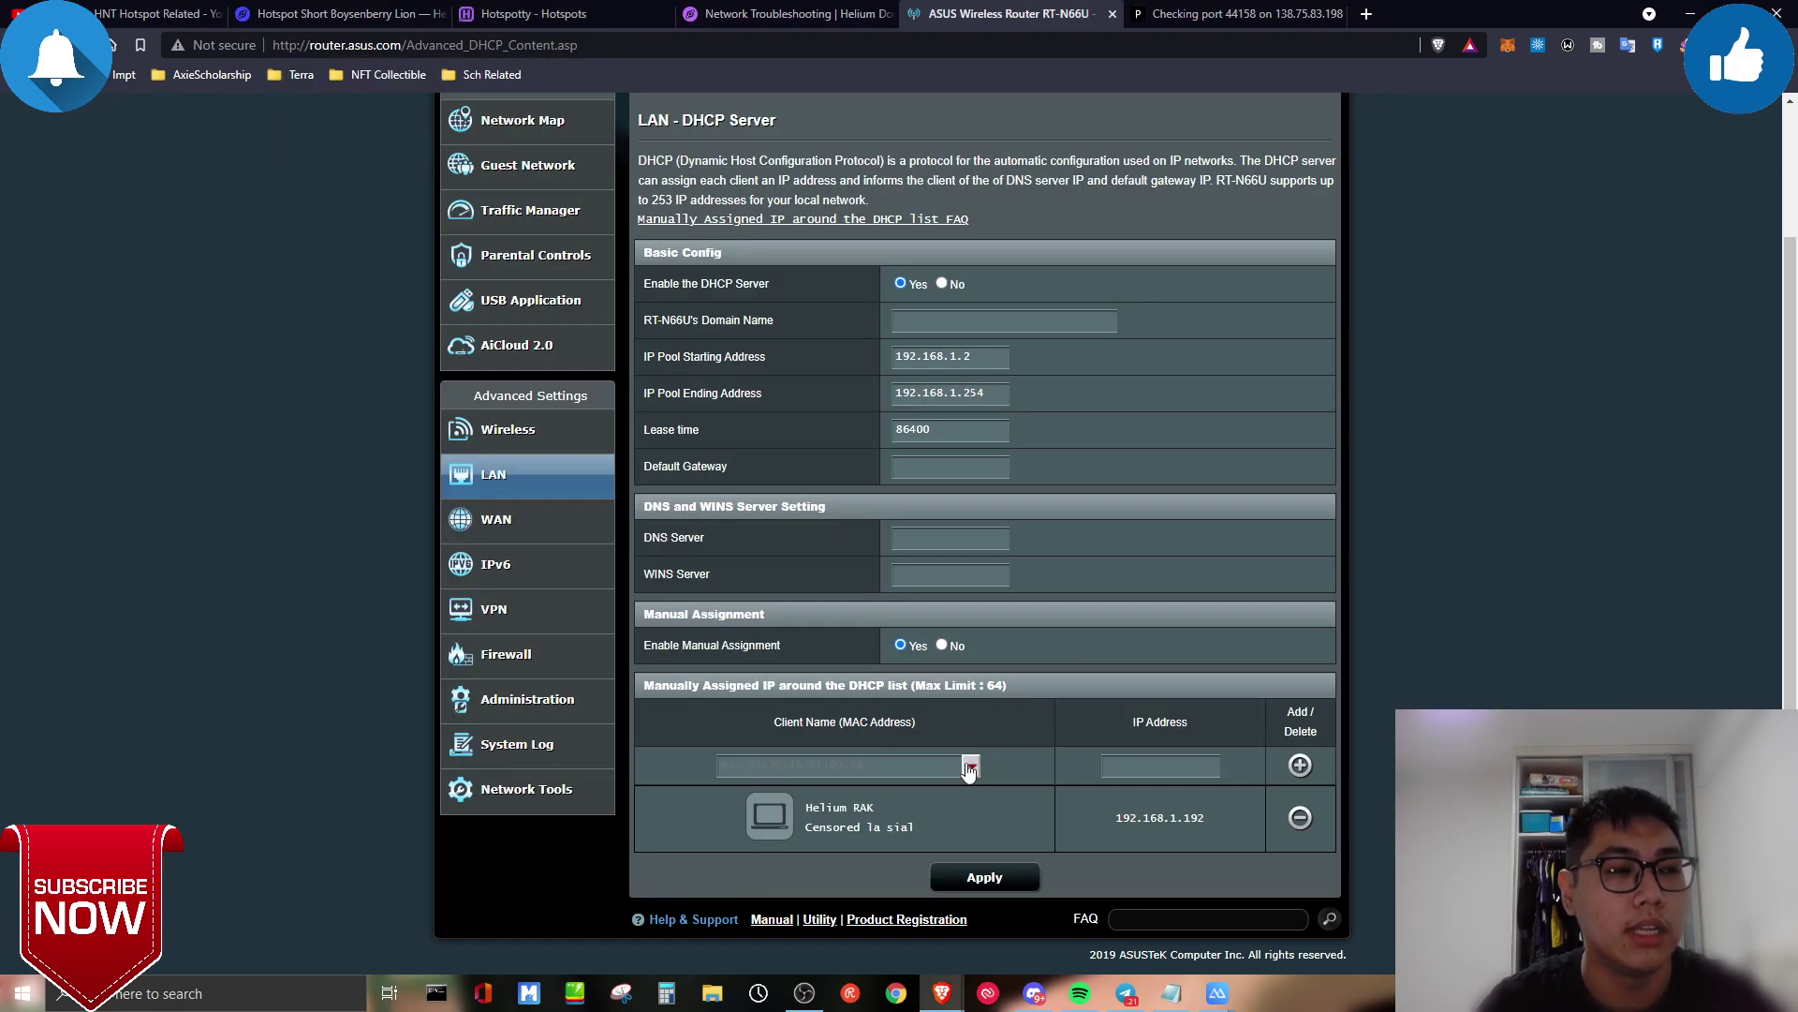
click(974, 767)
scroll(927, 792, down, 3)
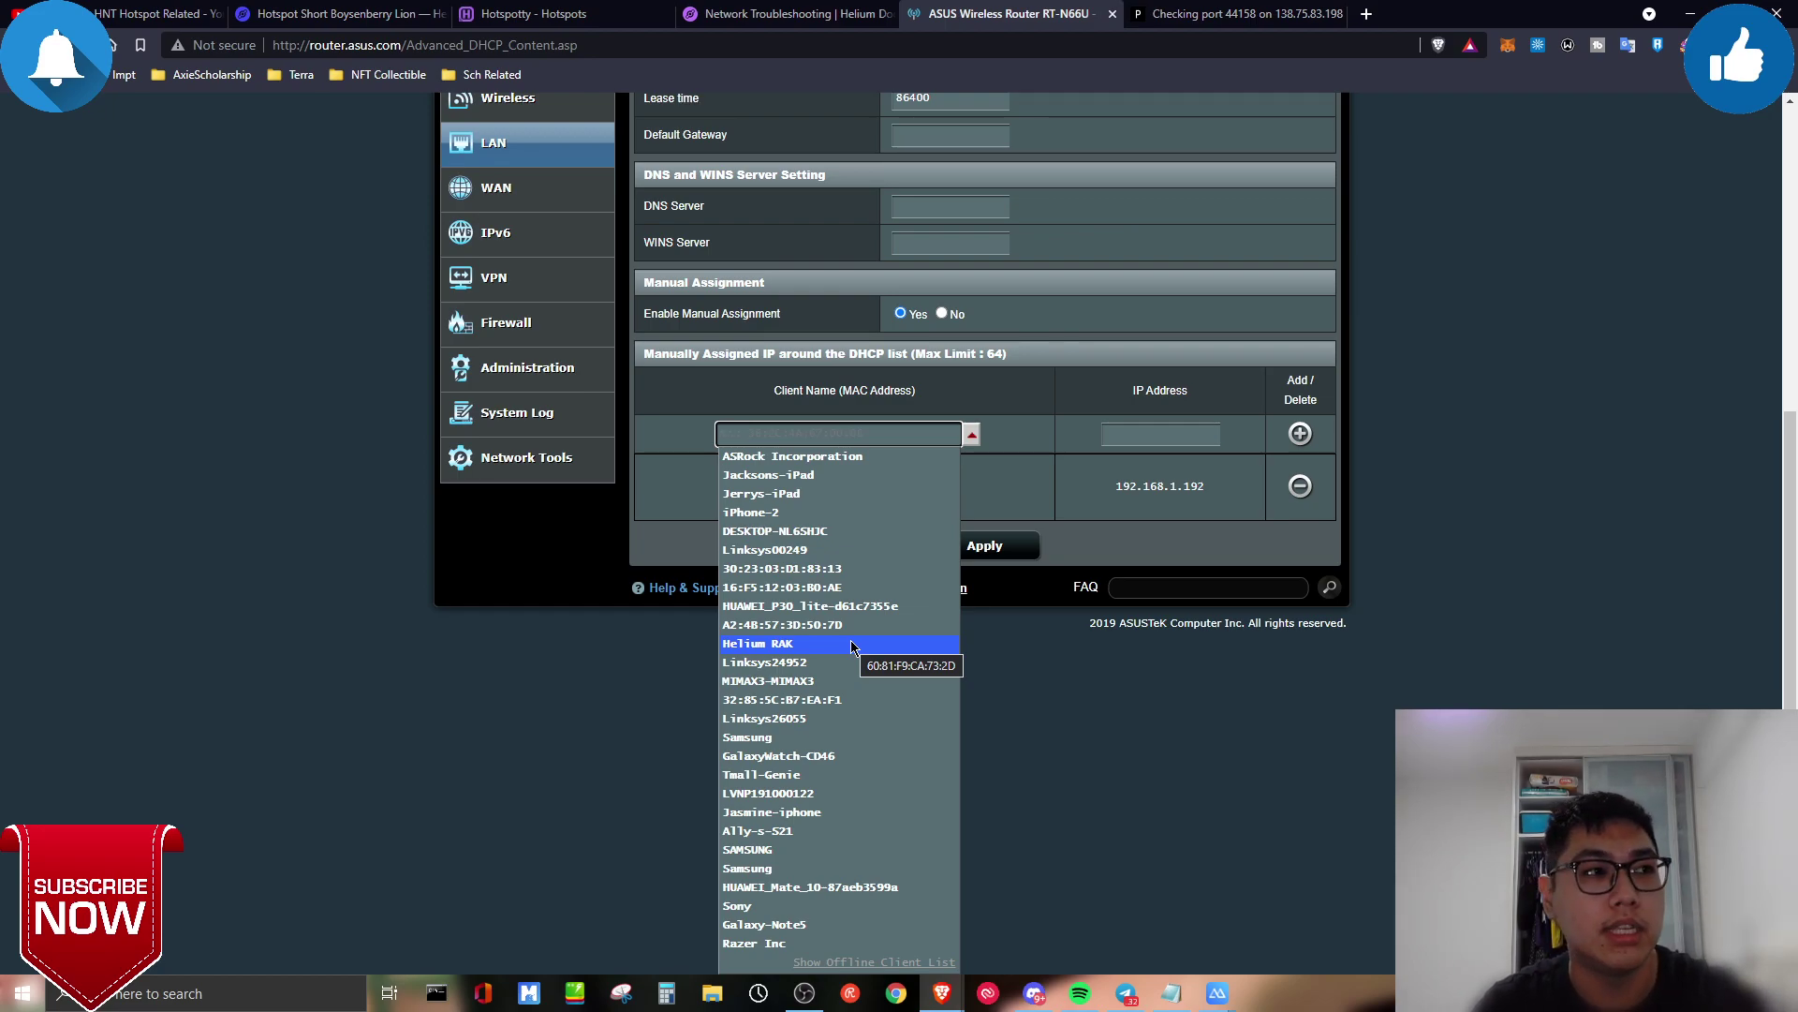
click(852, 645)
- Clear the client name (MAC address) of the new manual assignment entry, leaving its IP address filled in
click(875, 765)
key(ctrl+a)
key(BackSpace)
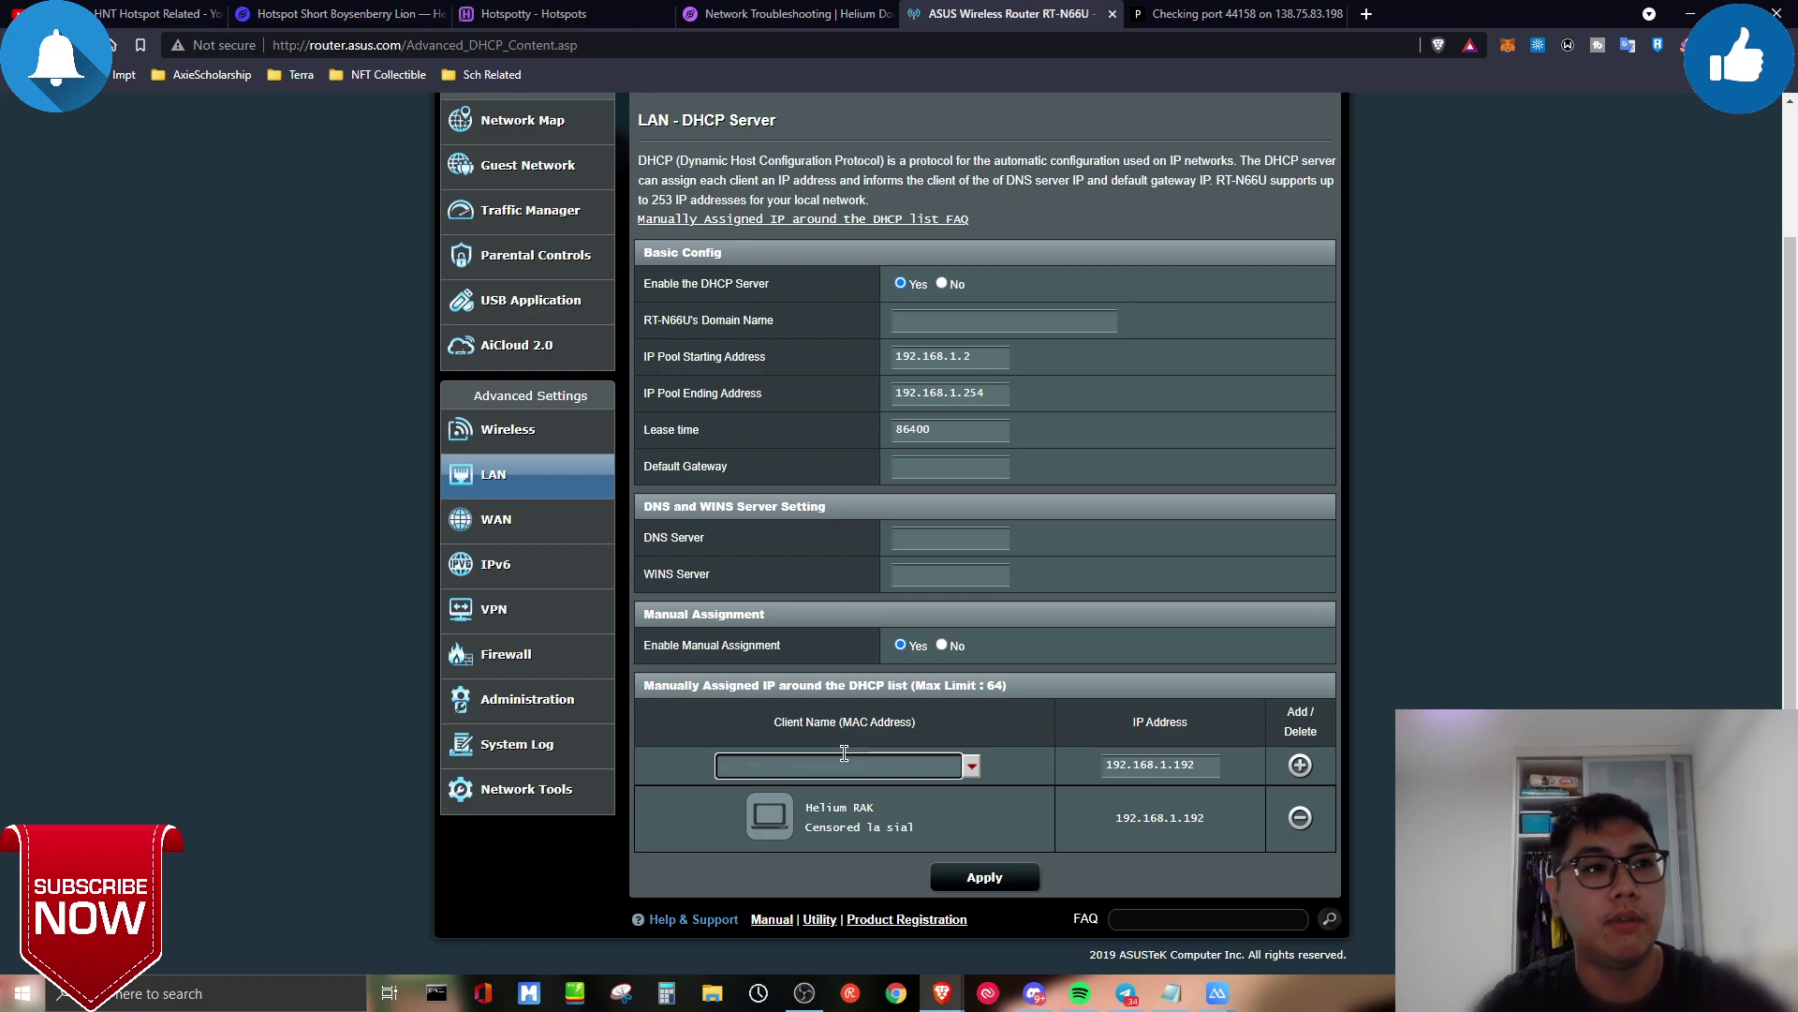
key(Tab)
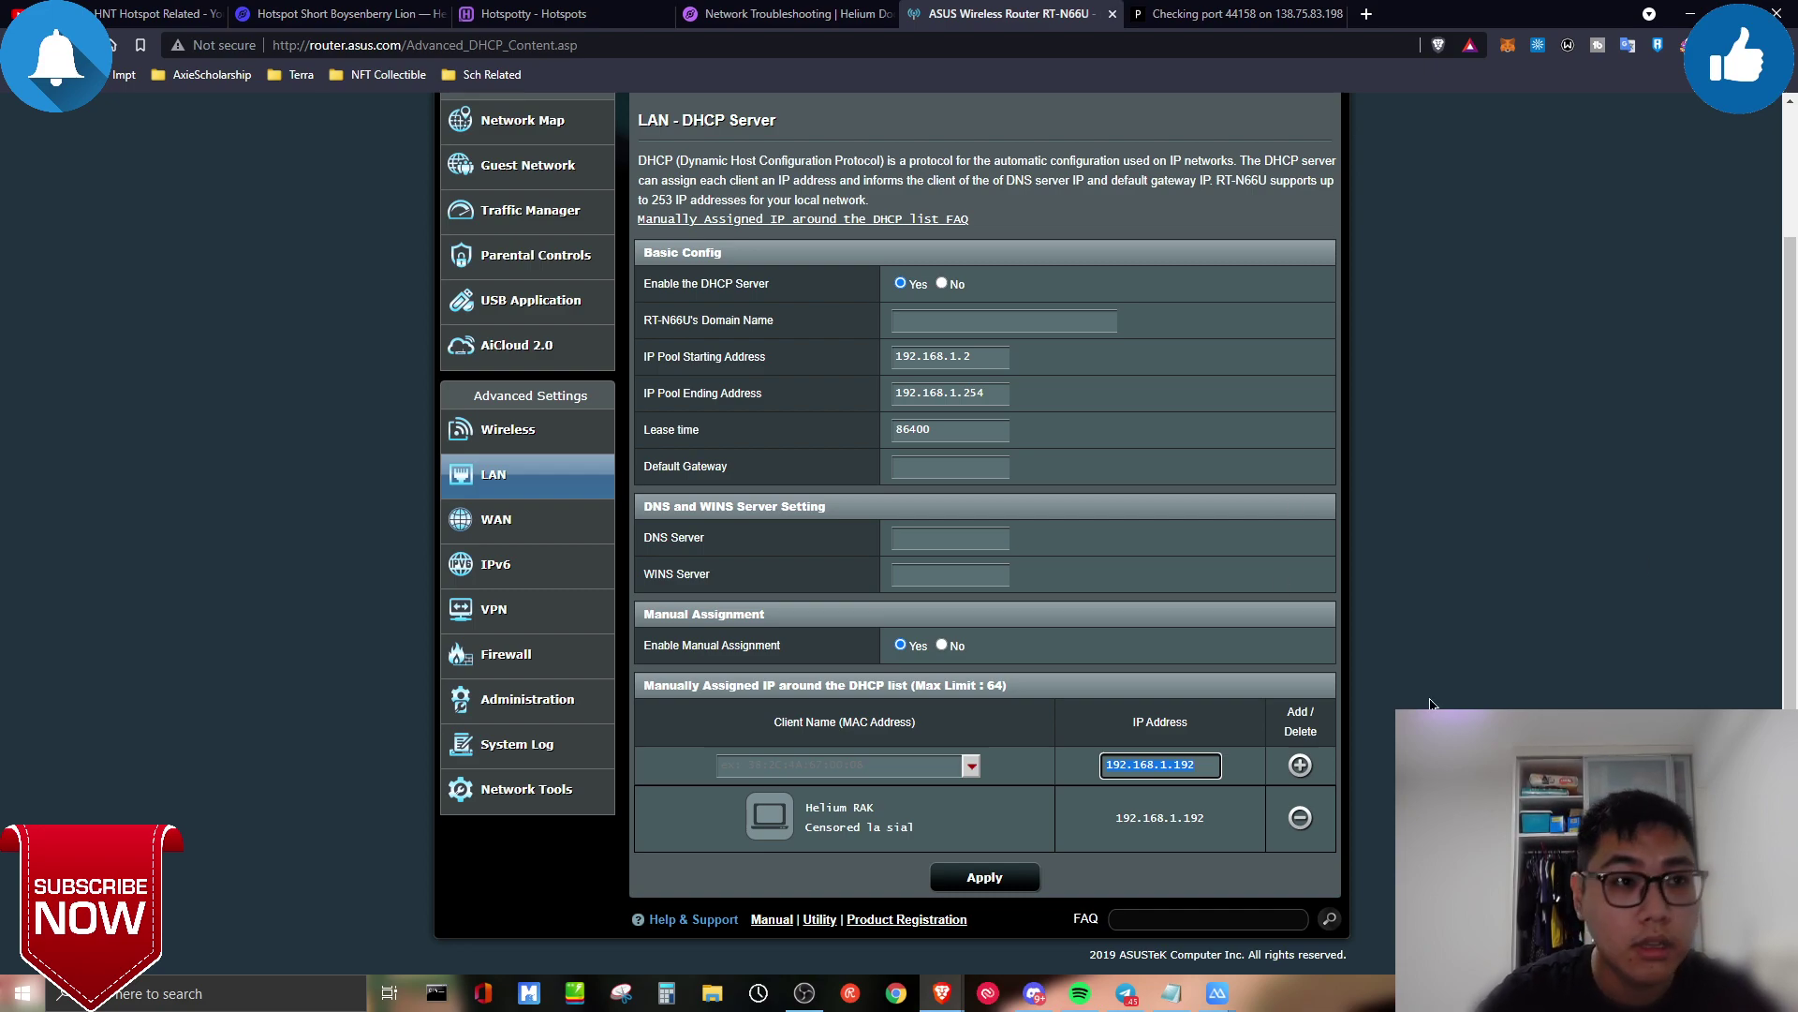
- Check the hotspot's Diagnostic Report on the mirrored phone and the IP address reserved for the Helium RAK client on the router
click(1217, 992)
click(1314, 917)
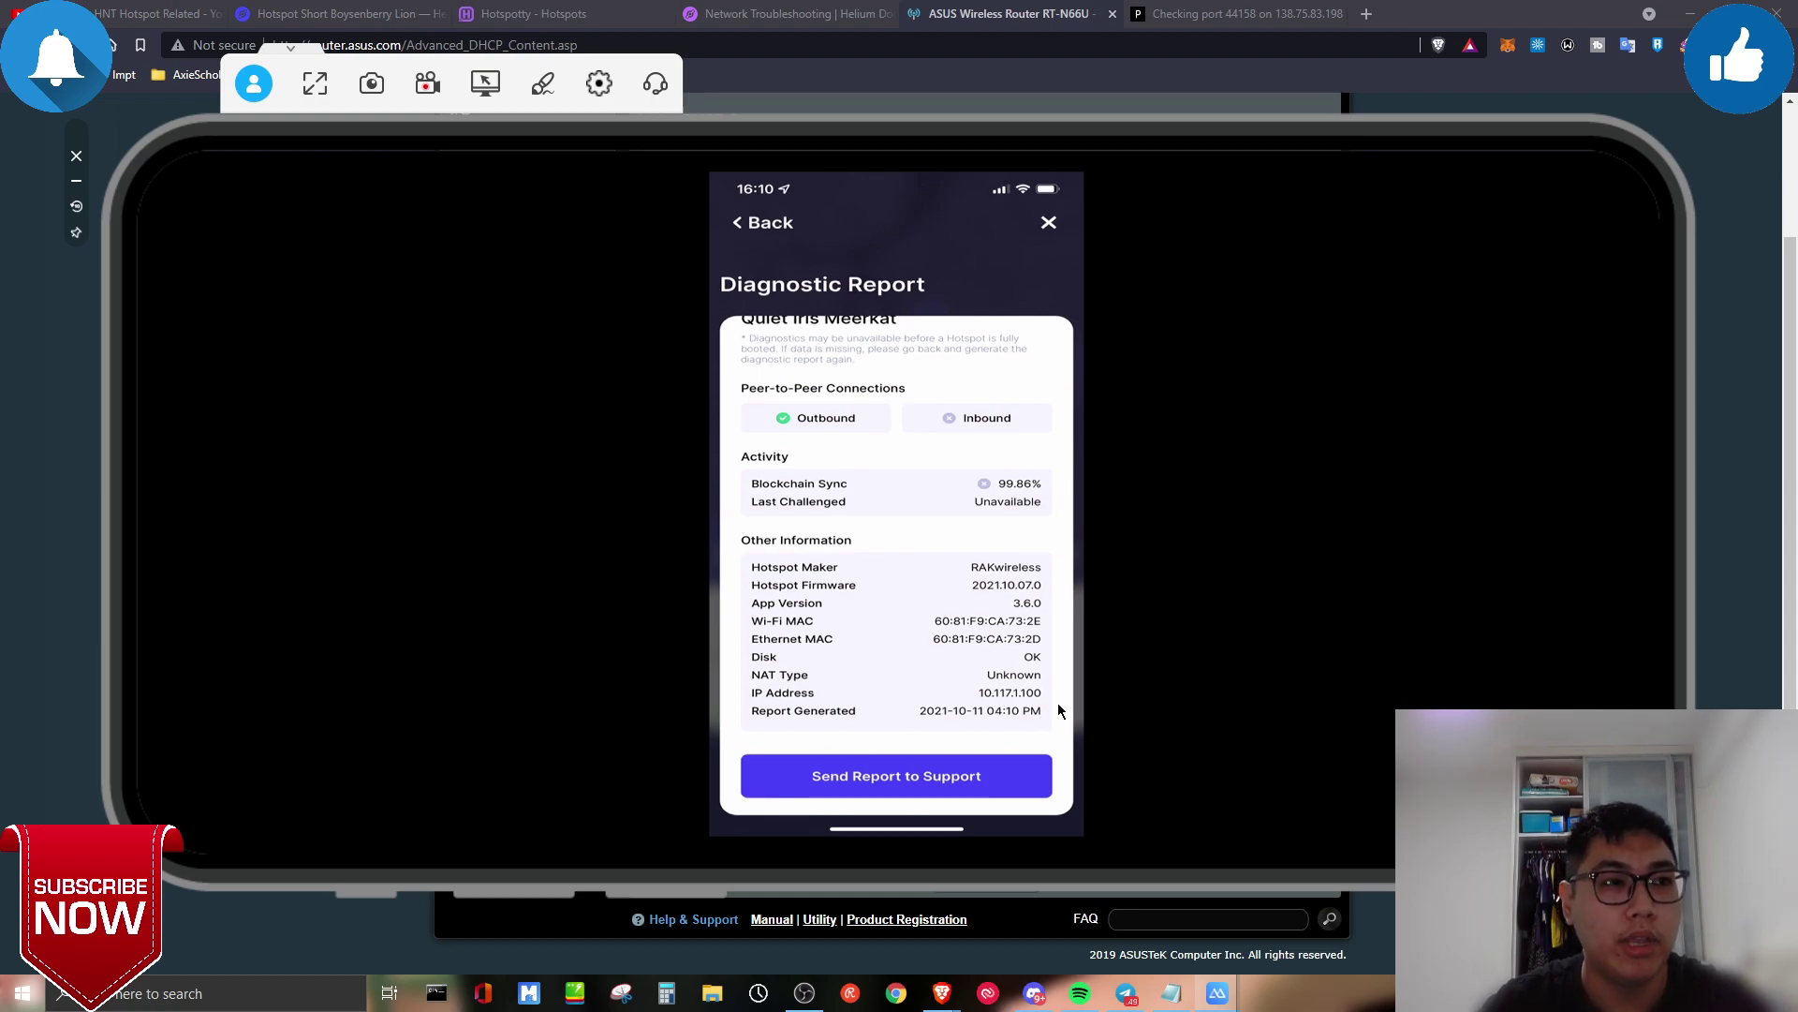
click(1712, 667)
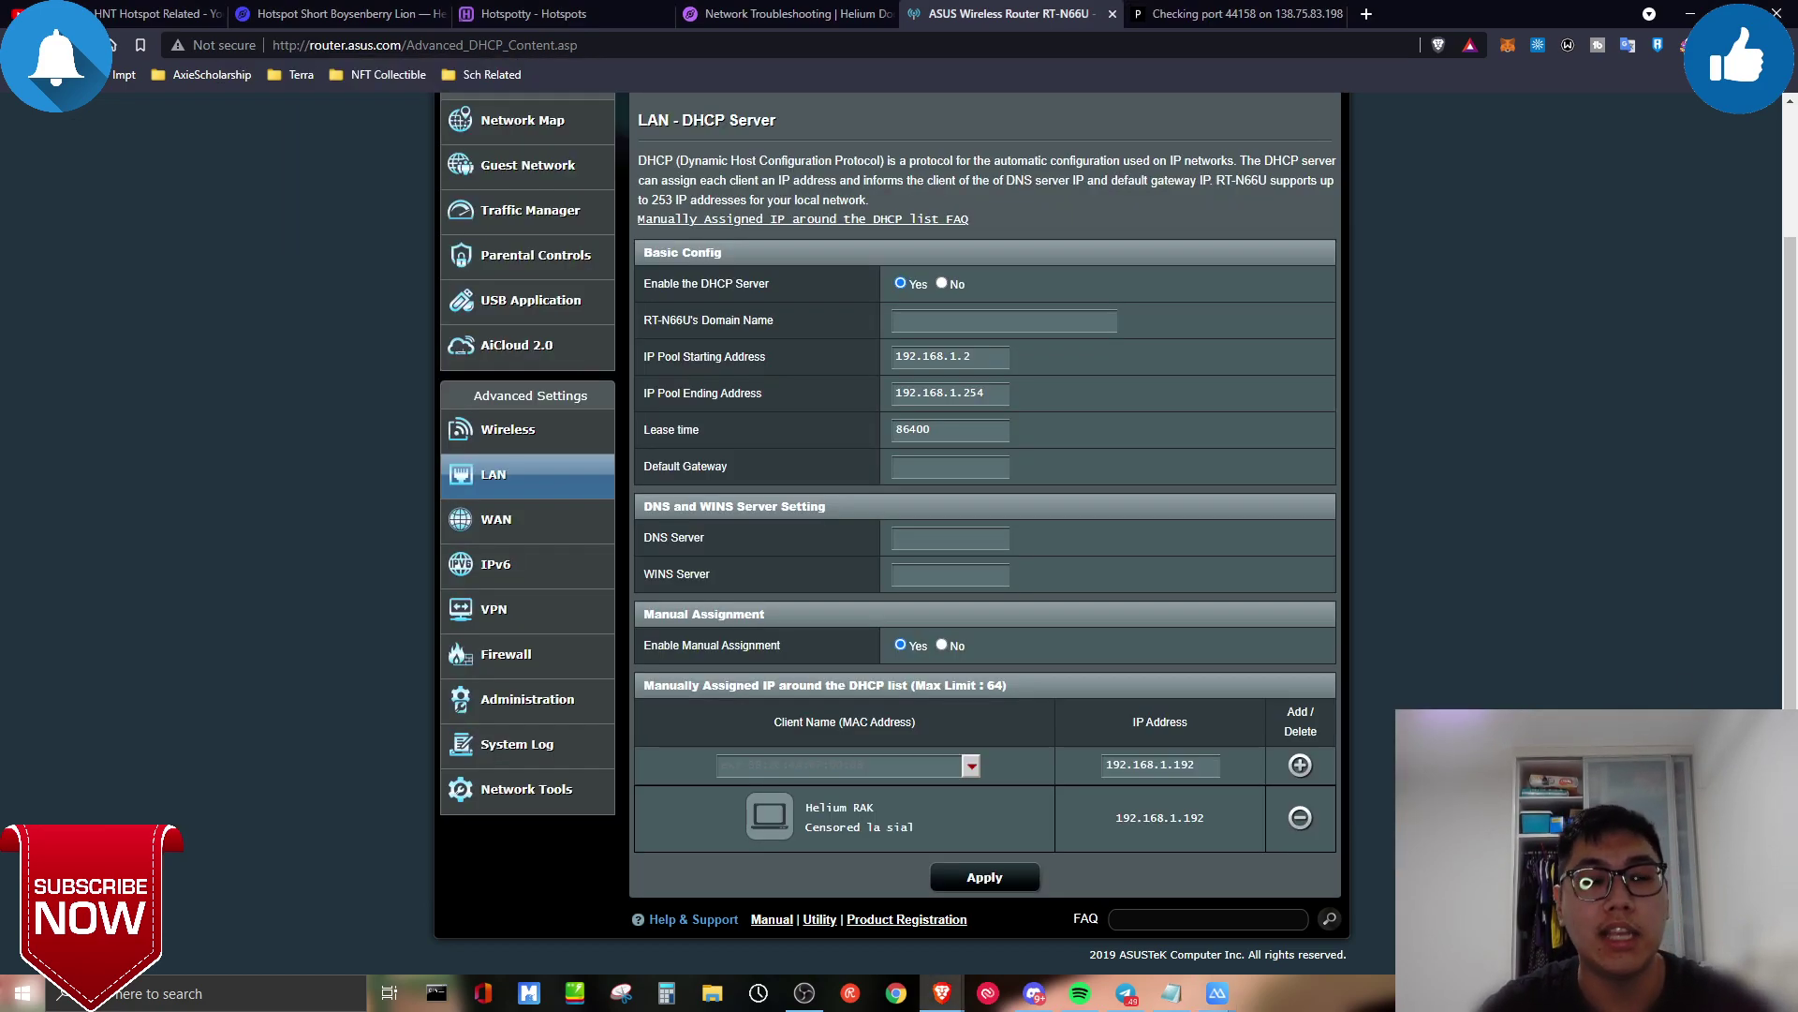
drag(1115, 818, 1216, 811)
click(1203, 814)
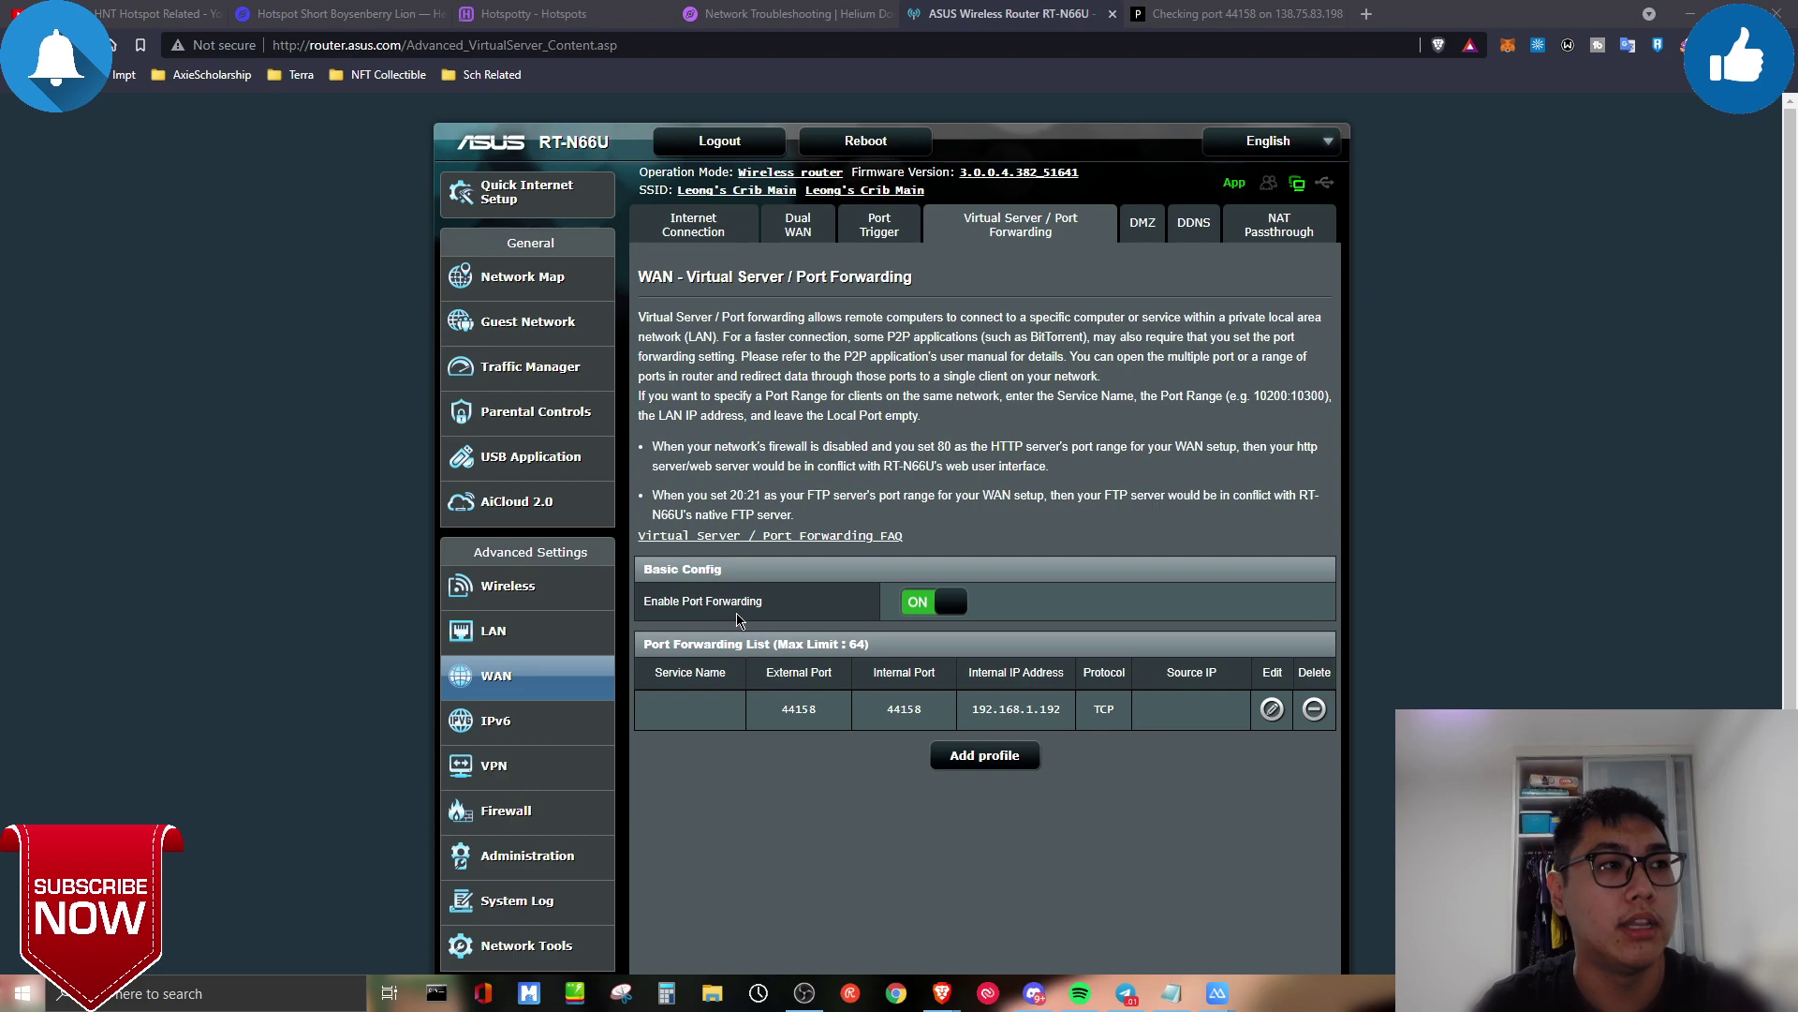
- Examine the router's Enable Port Forwarding setting and the internal IP address of the port 44158 rule on the WAN Virtual Server page
drag(690, 600, 778, 601)
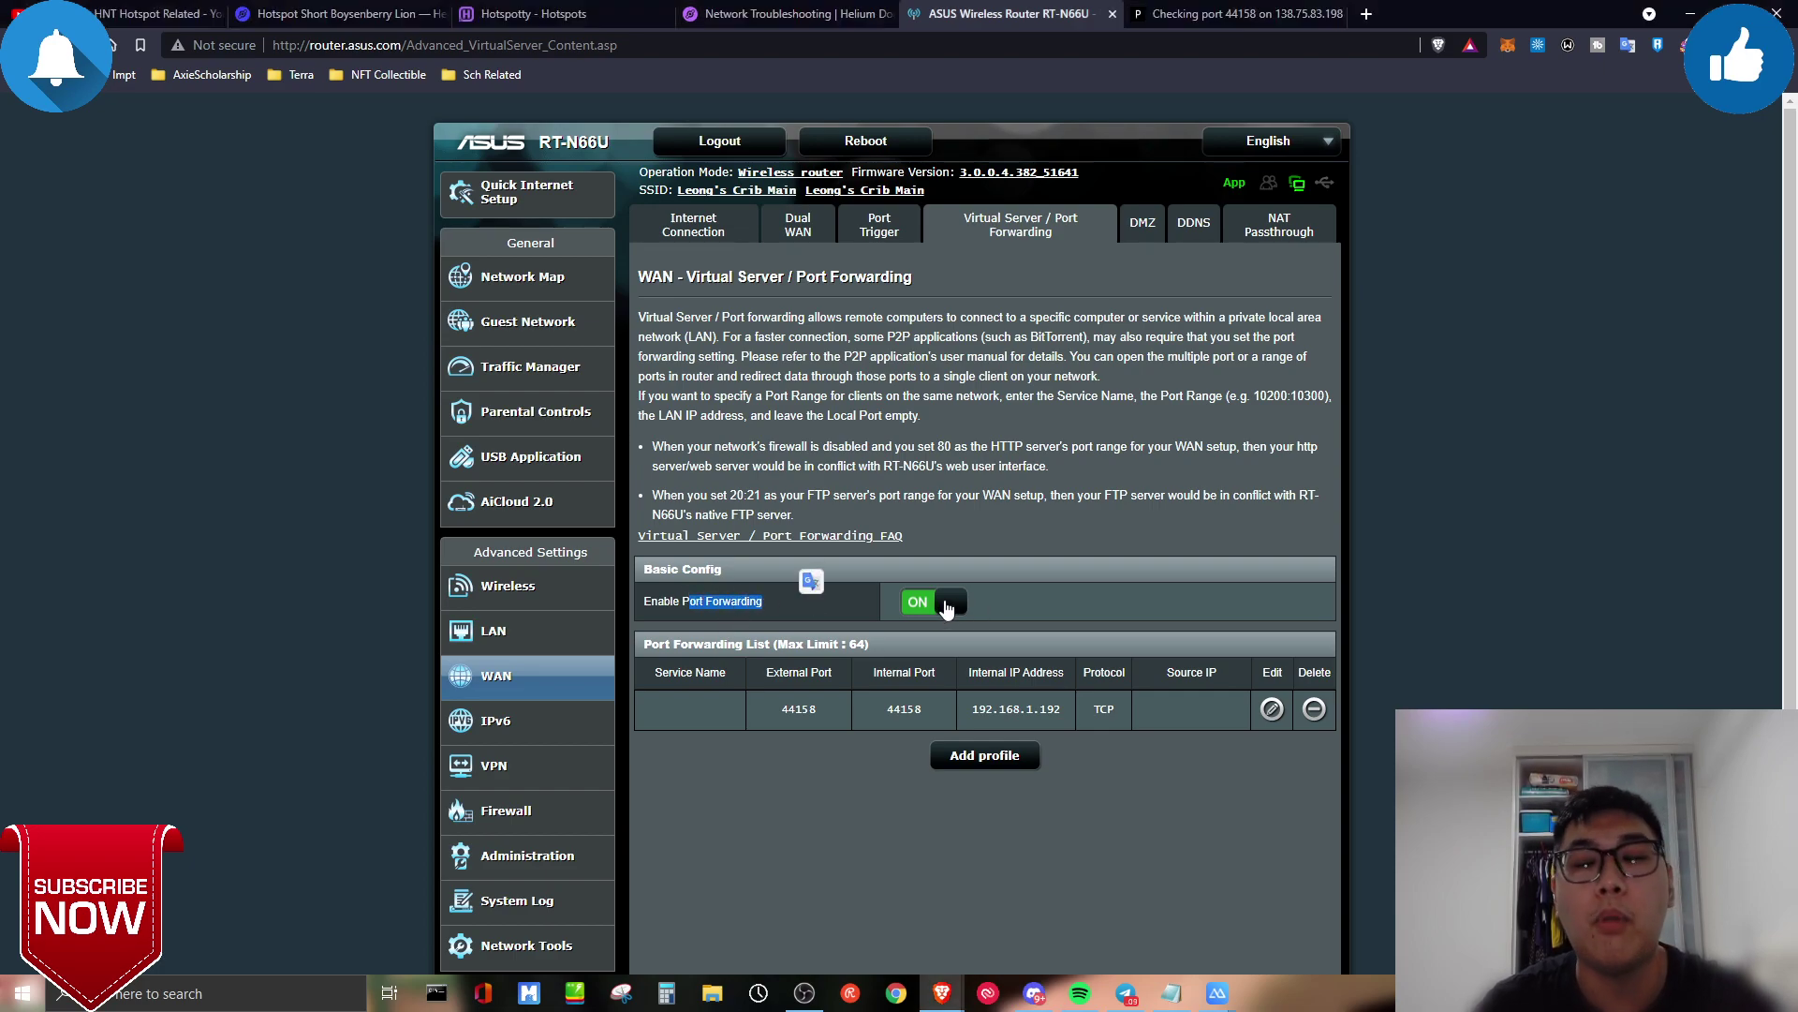
click(871, 740)
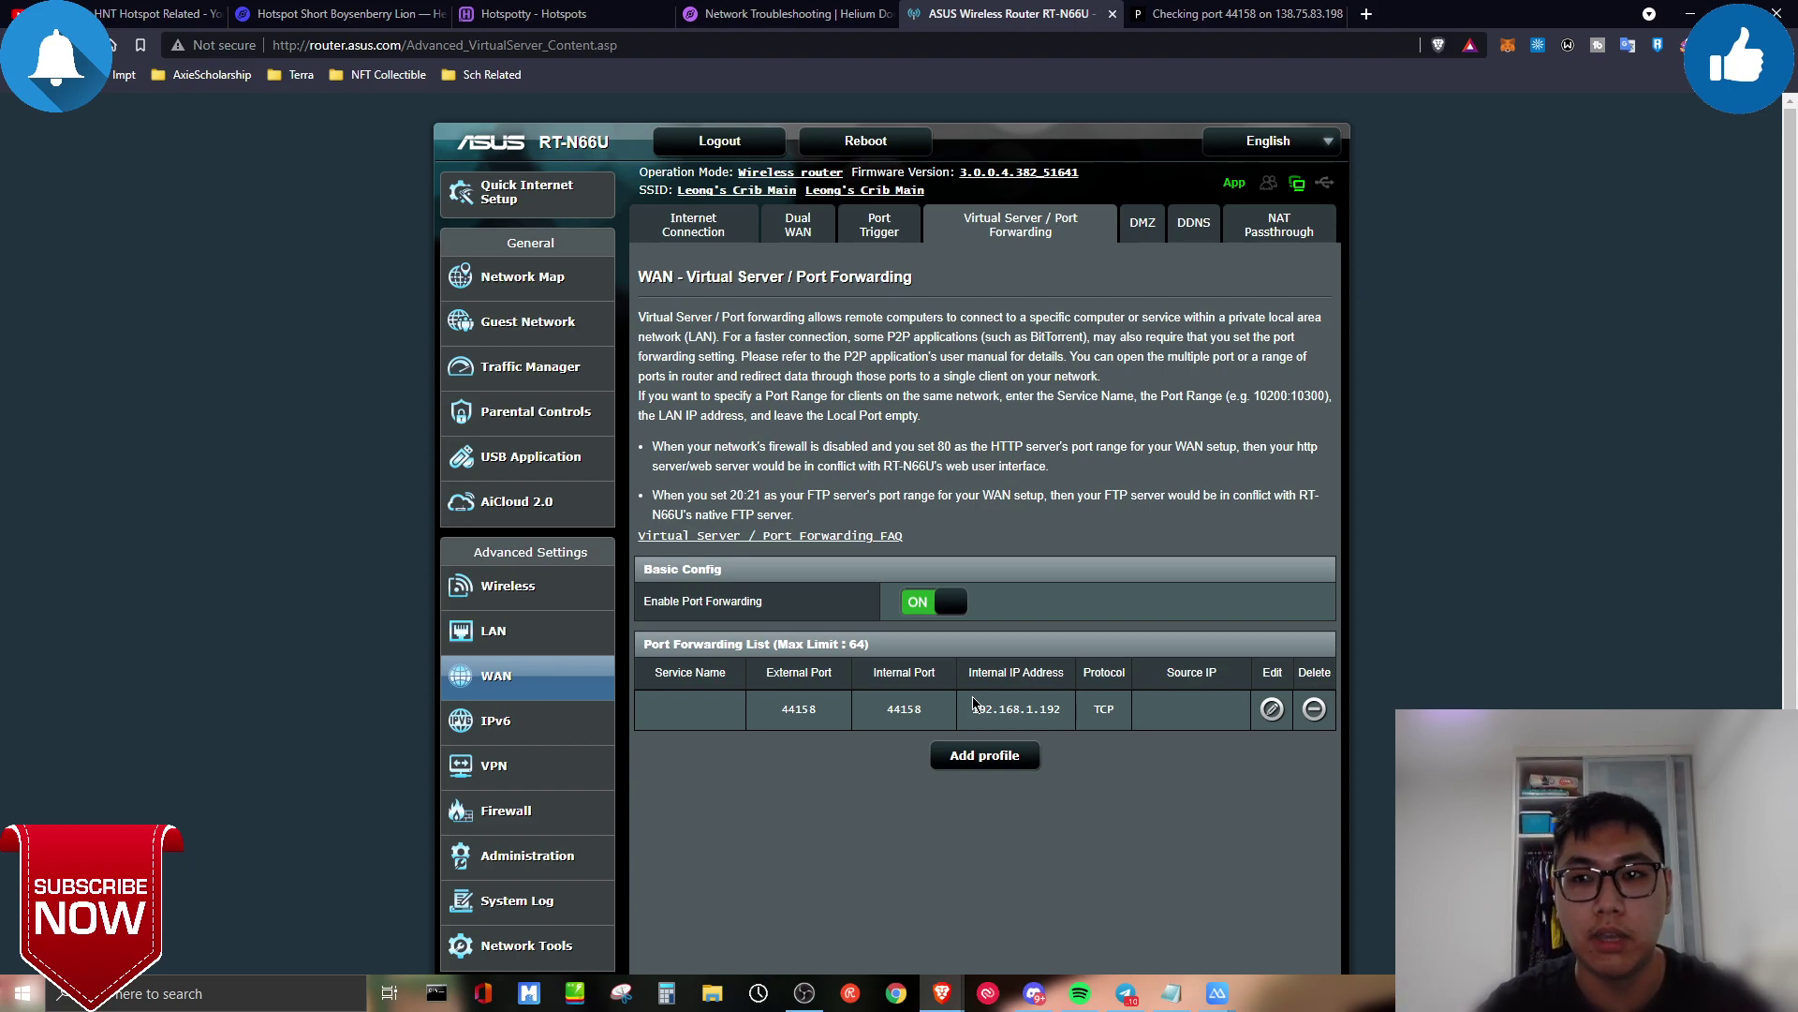
drag(970, 709, 1079, 719)
- Start a new port forwarding profile with TCP as the protocol and 44158 as both the external and internal port
click(989, 755)
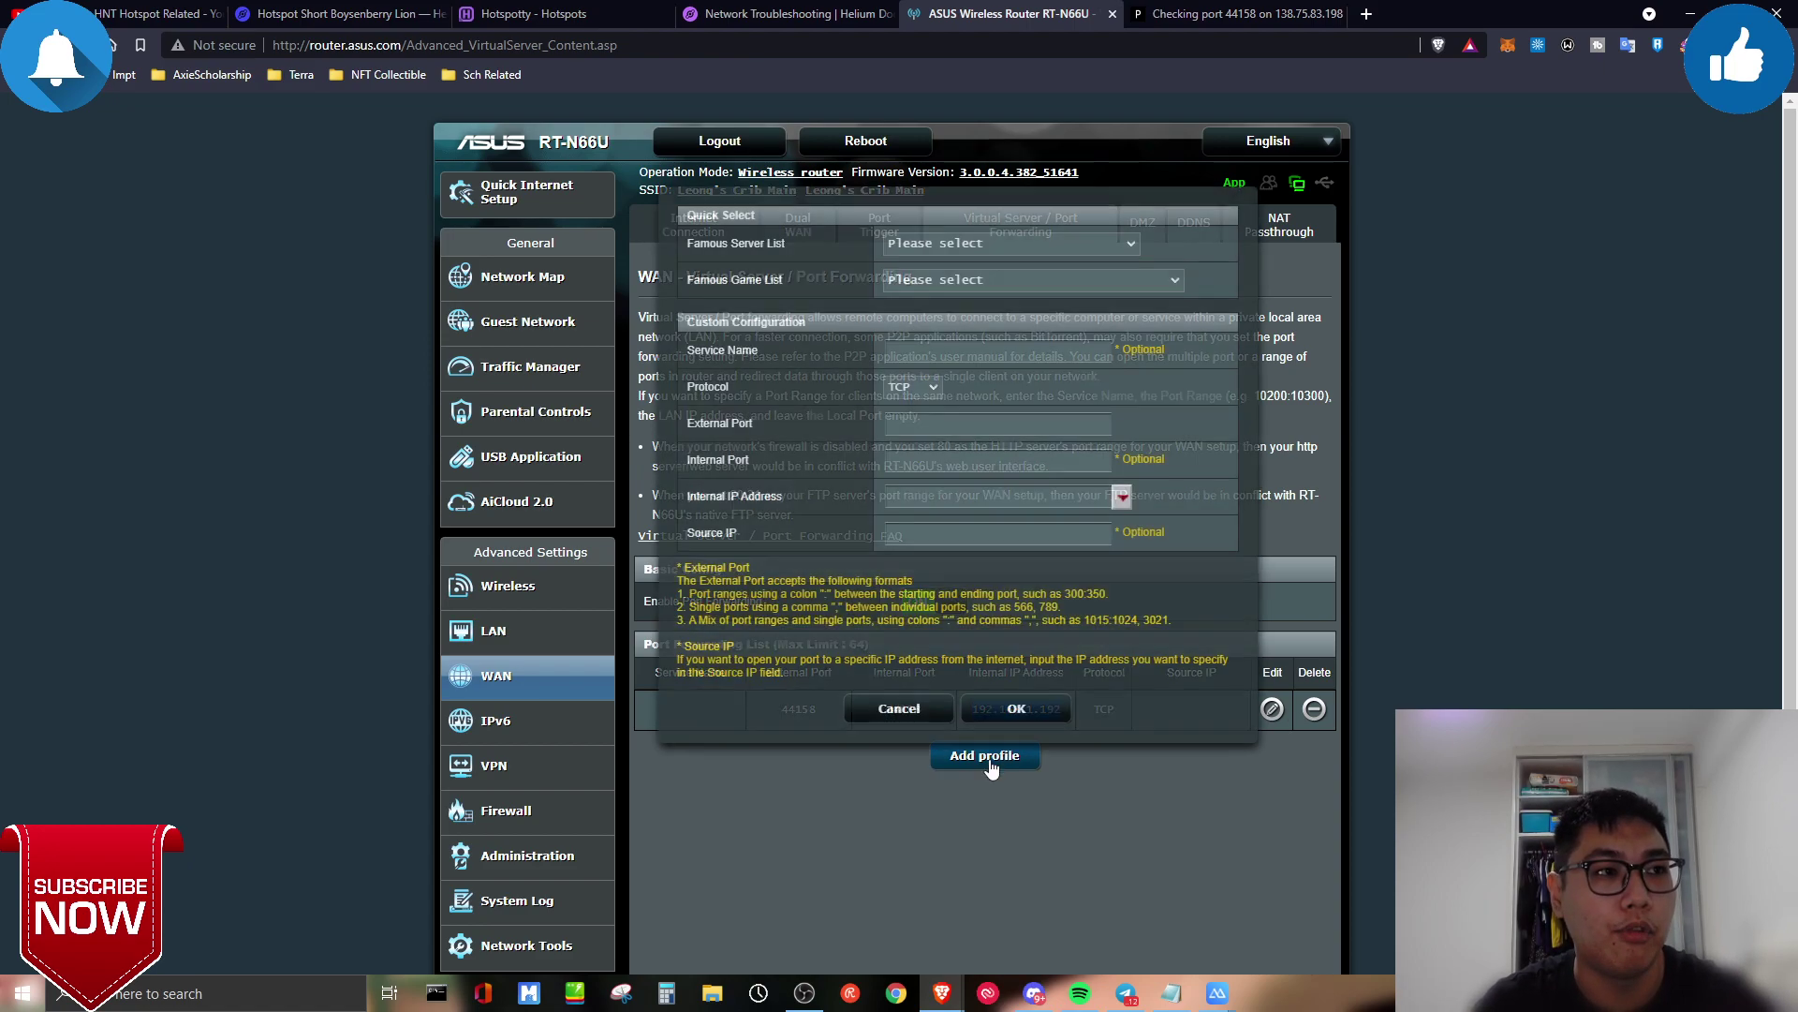
click(1077, 501)
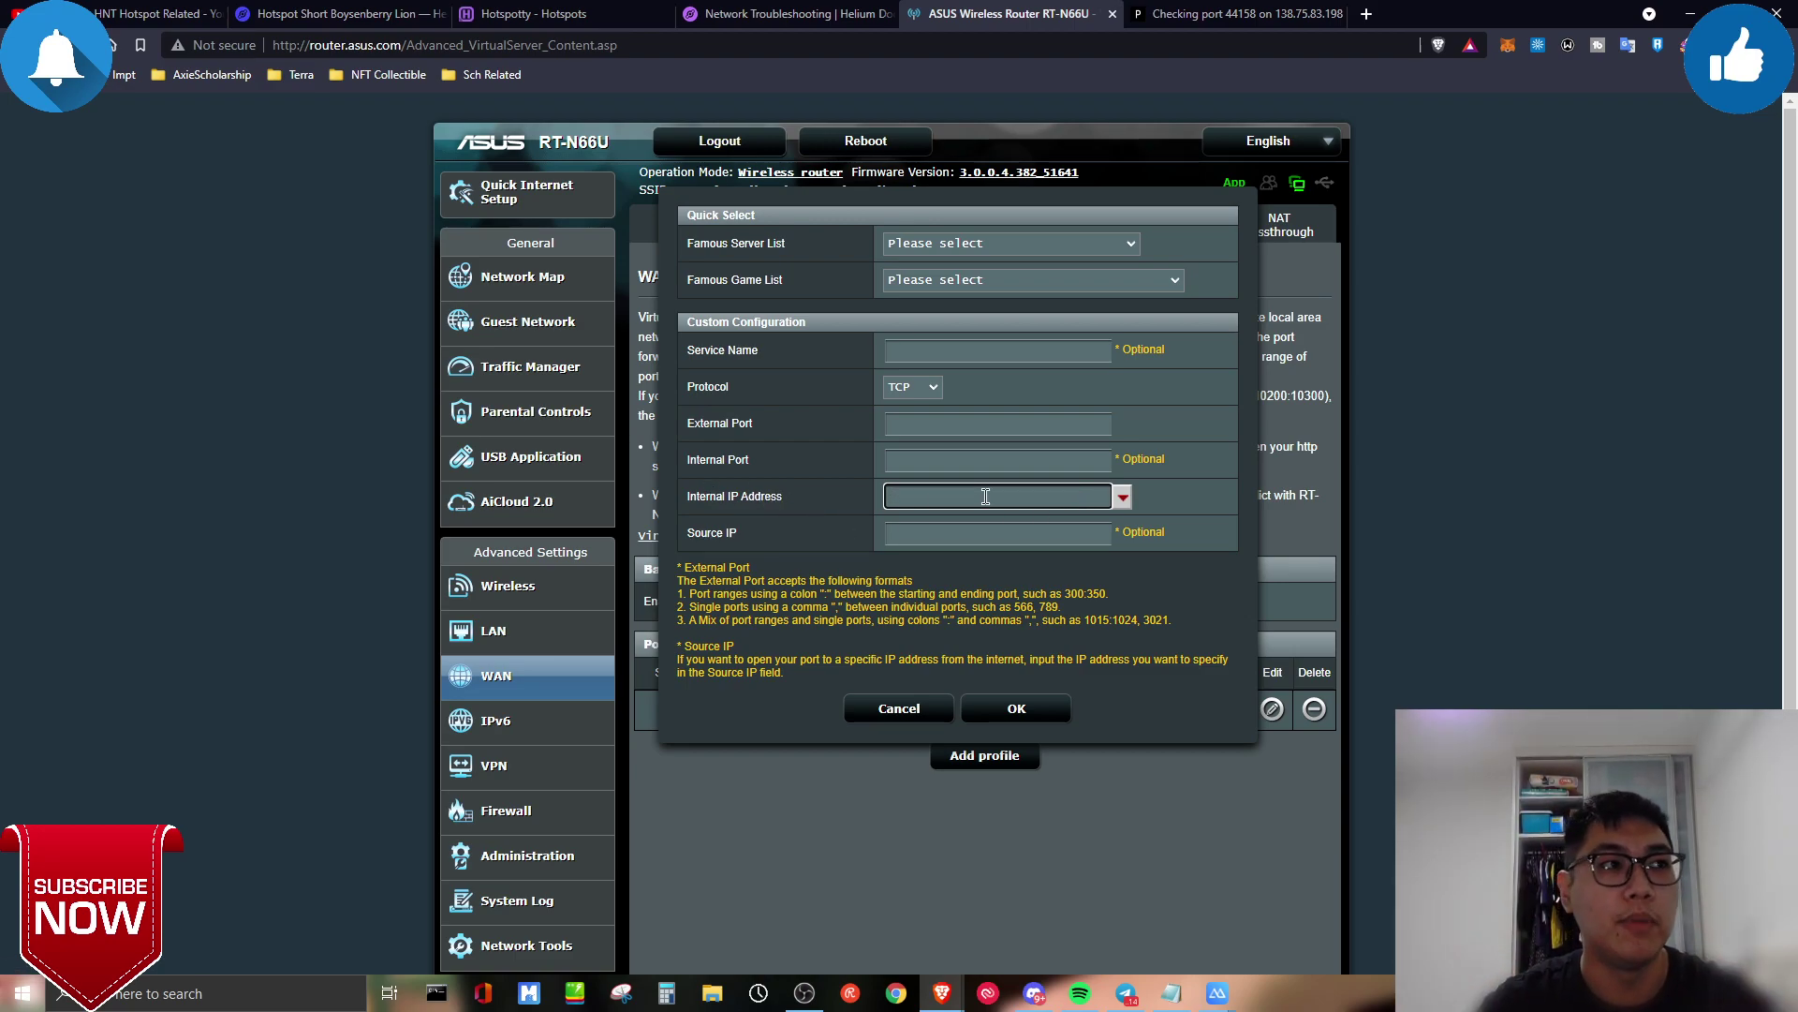
click(918, 426)
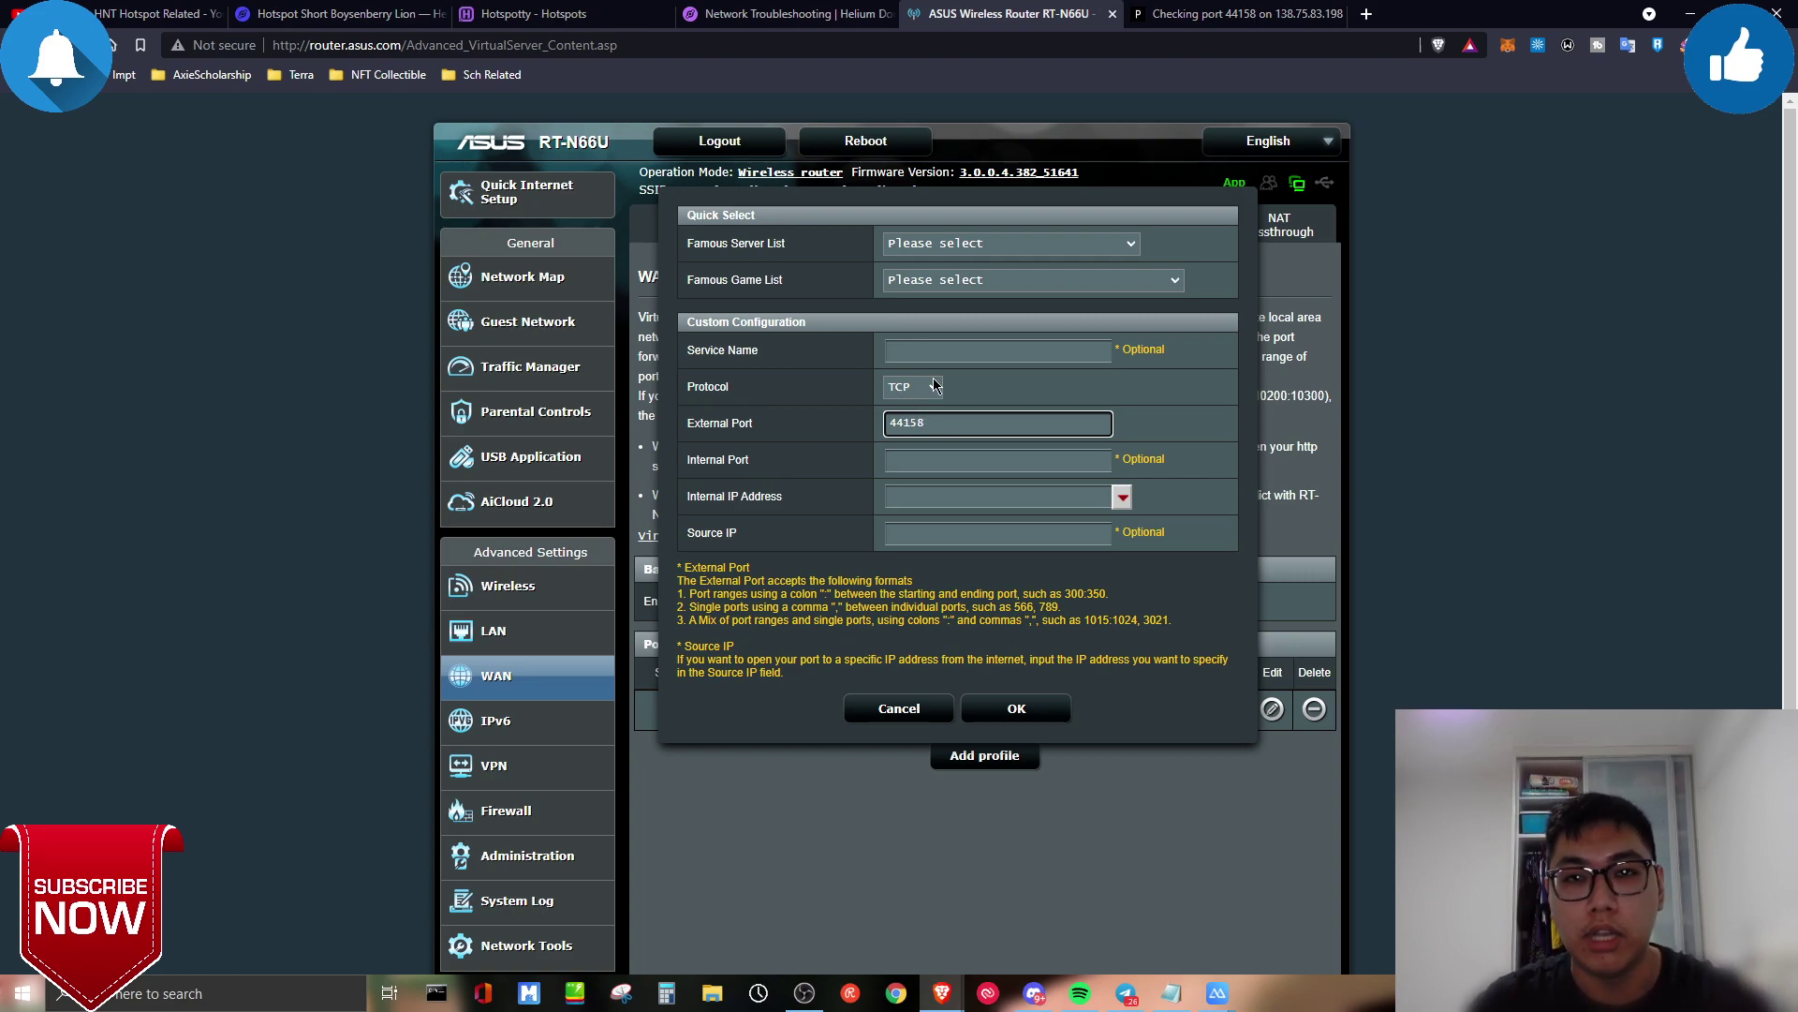
click(924, 388)
click(923, 405)
double_click(938, 423)
key(ctrl+c)
click(942, 454)
key(ctrl+v)
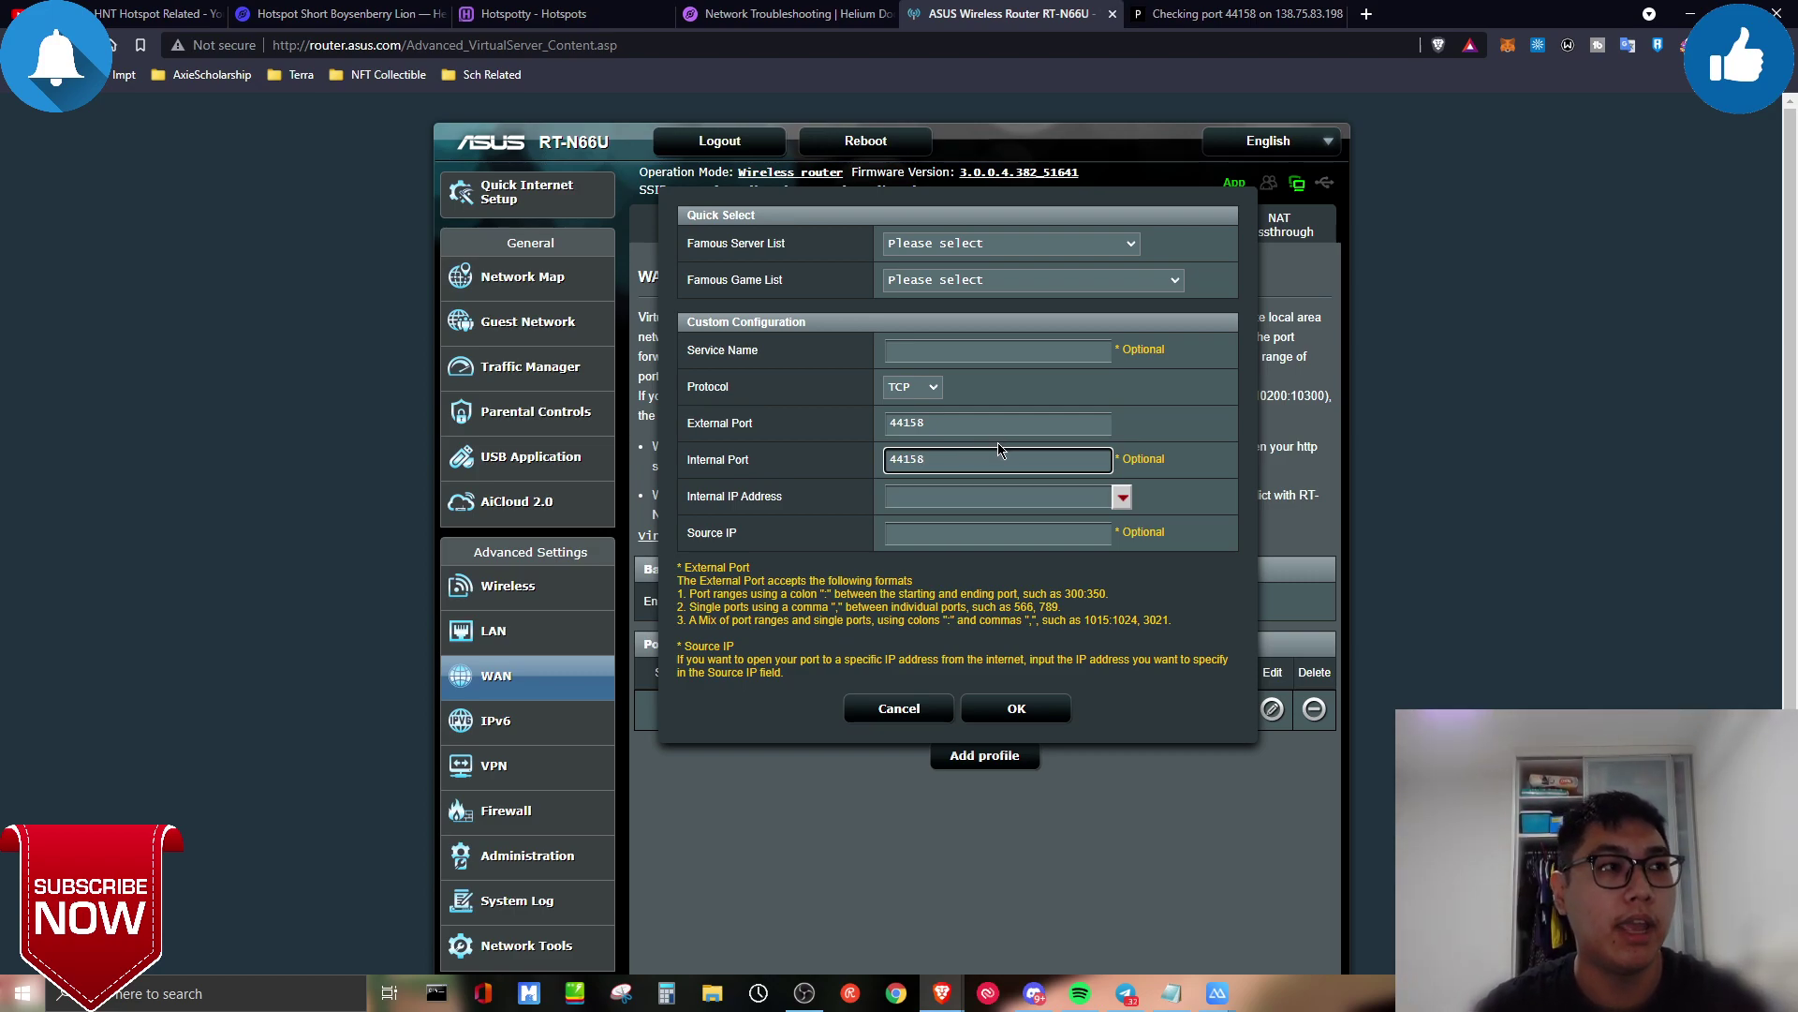
- Try to save the port forwarding profile without an internal IP address, and discard the profile
click(1019, 709)
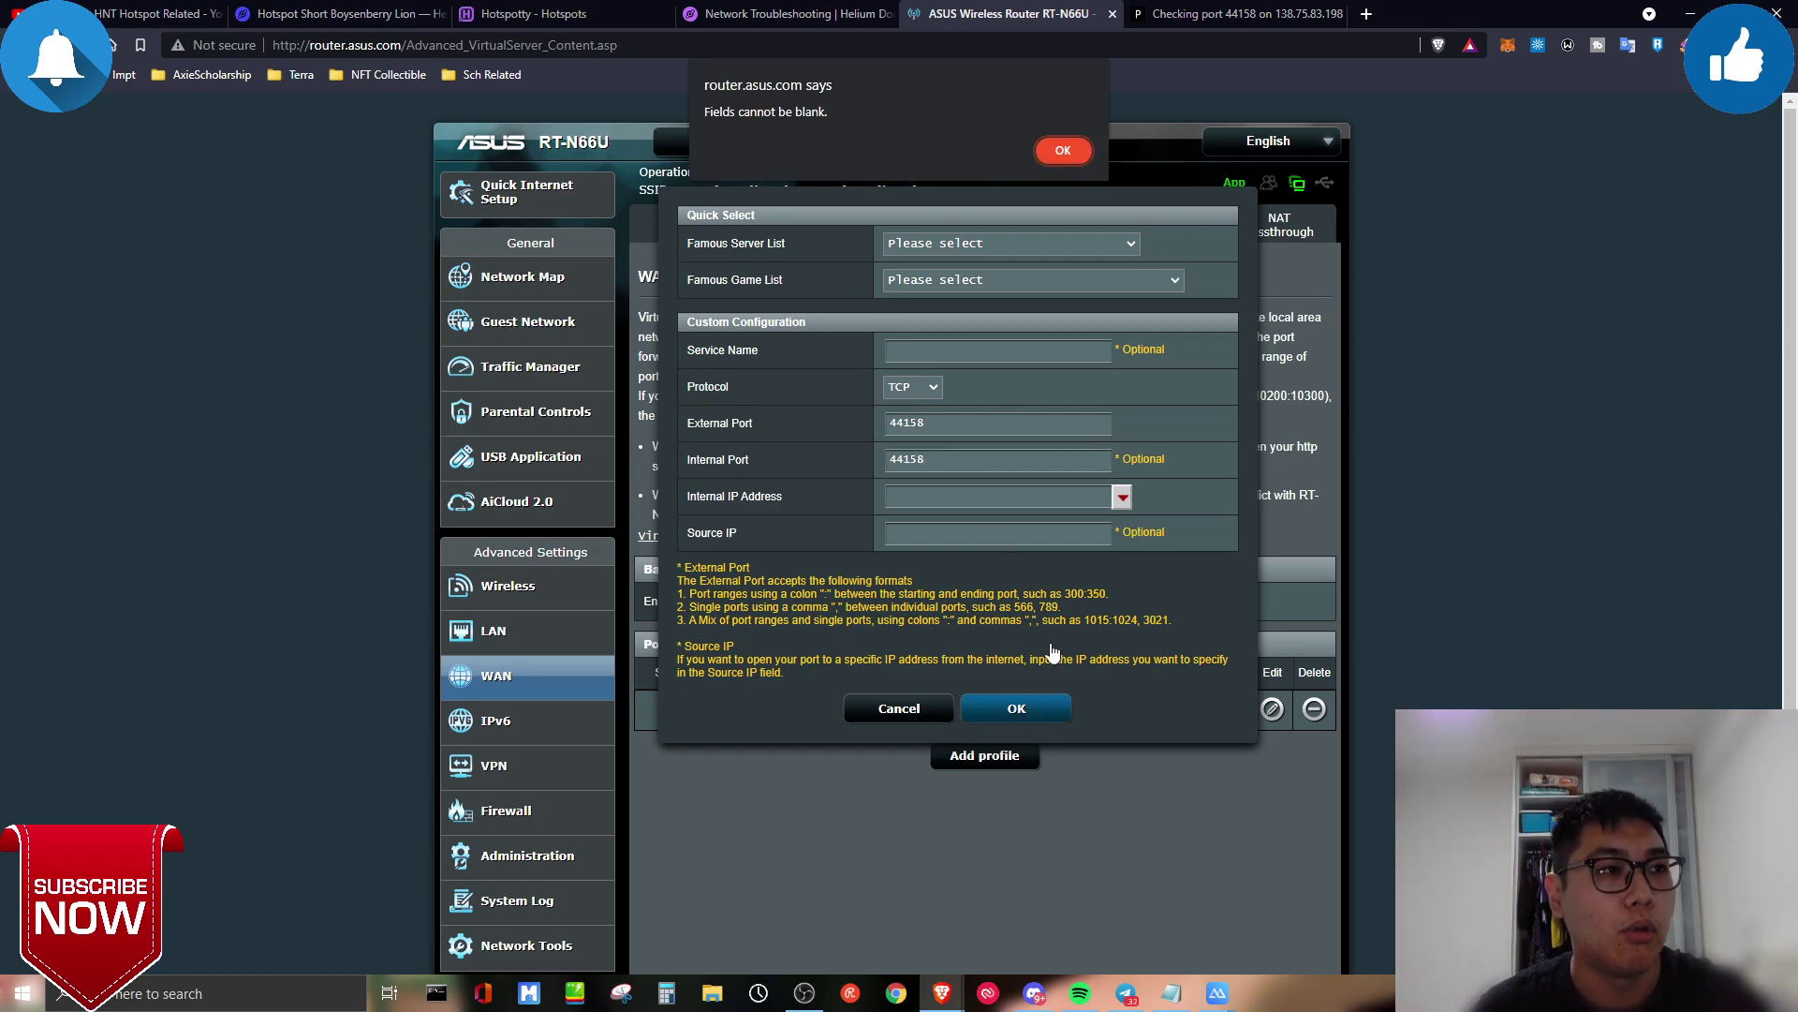
click(1061, 151)
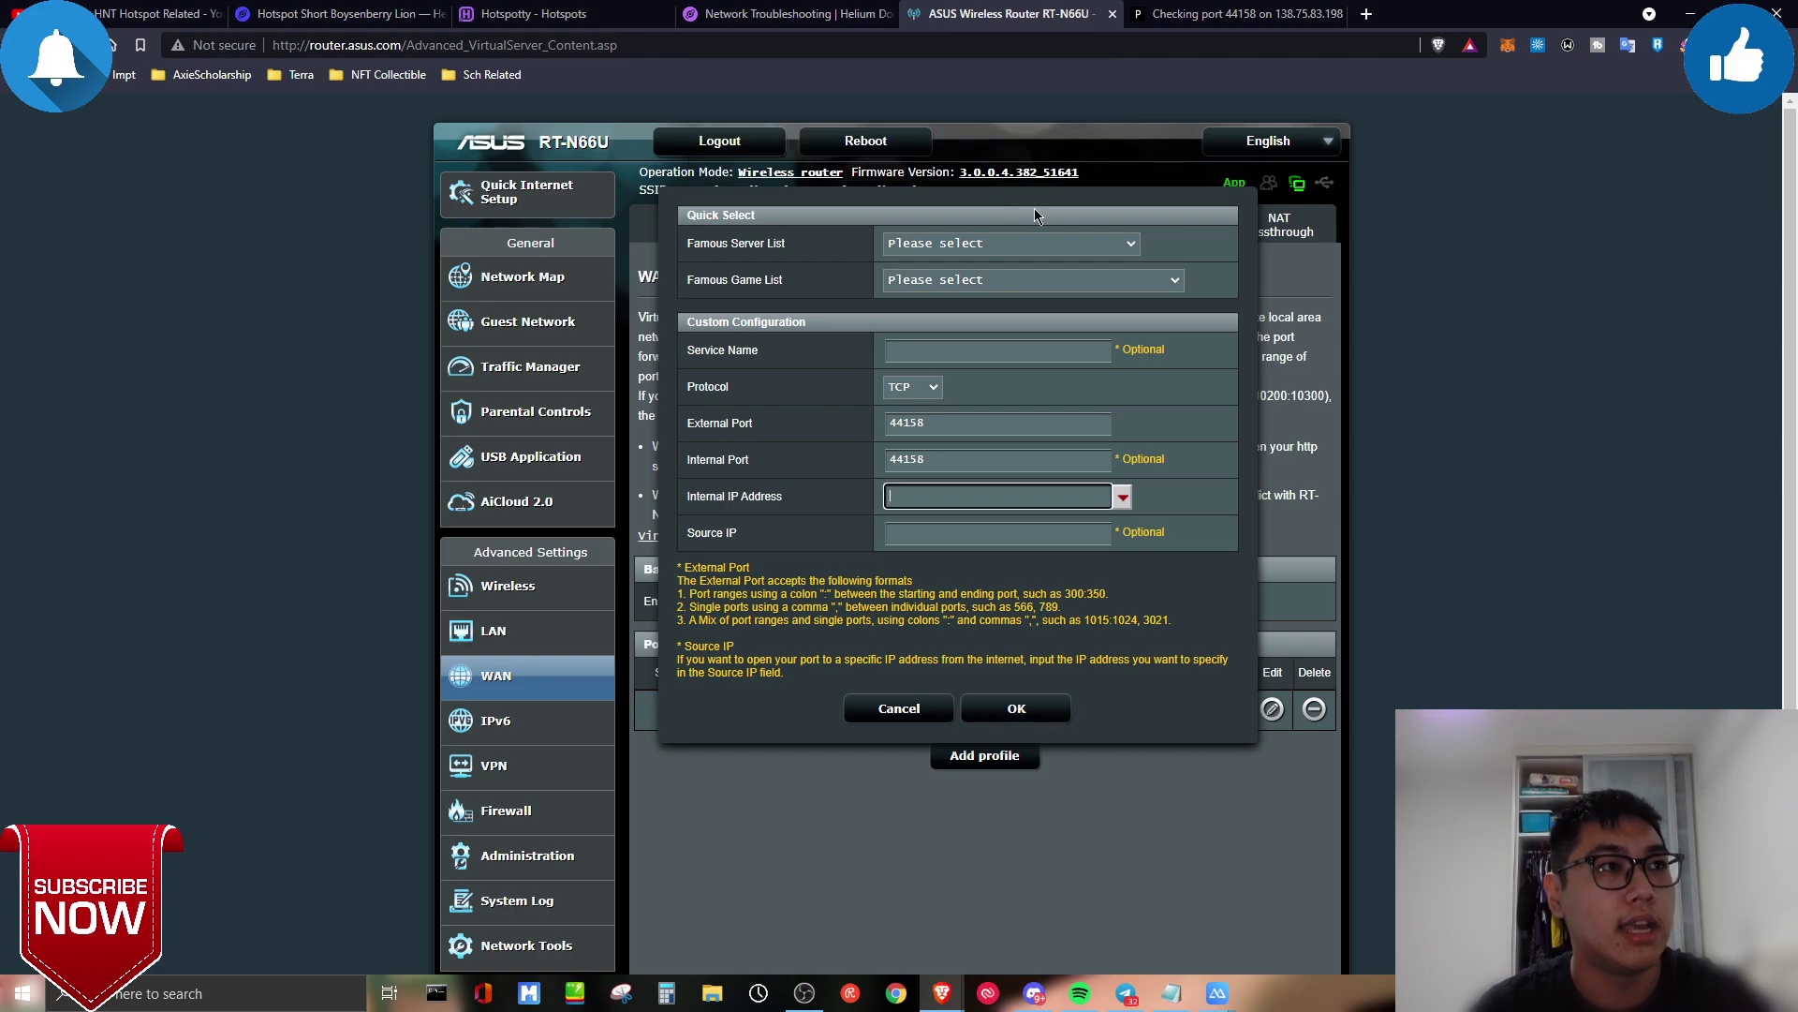
click(923, 712)
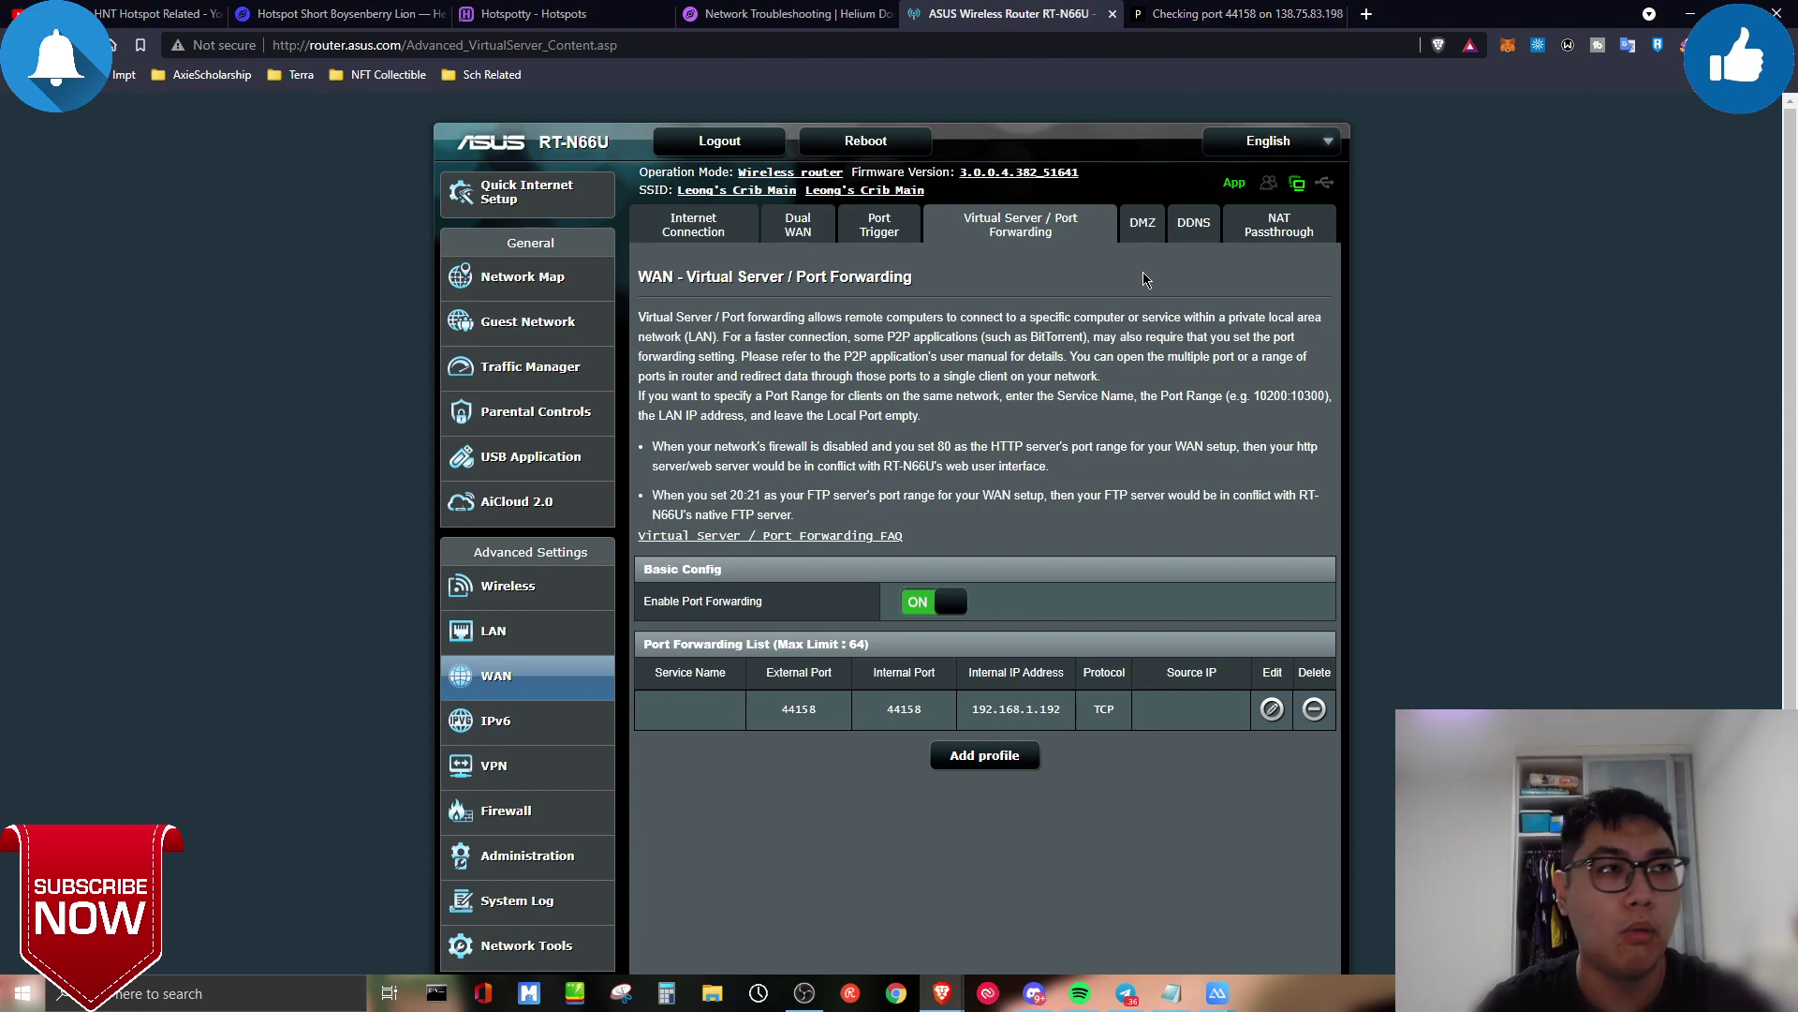
- Review the port 44158 check on the Port Checker site against the internal IP address in the router's port forwarding list
click(1292, 11)
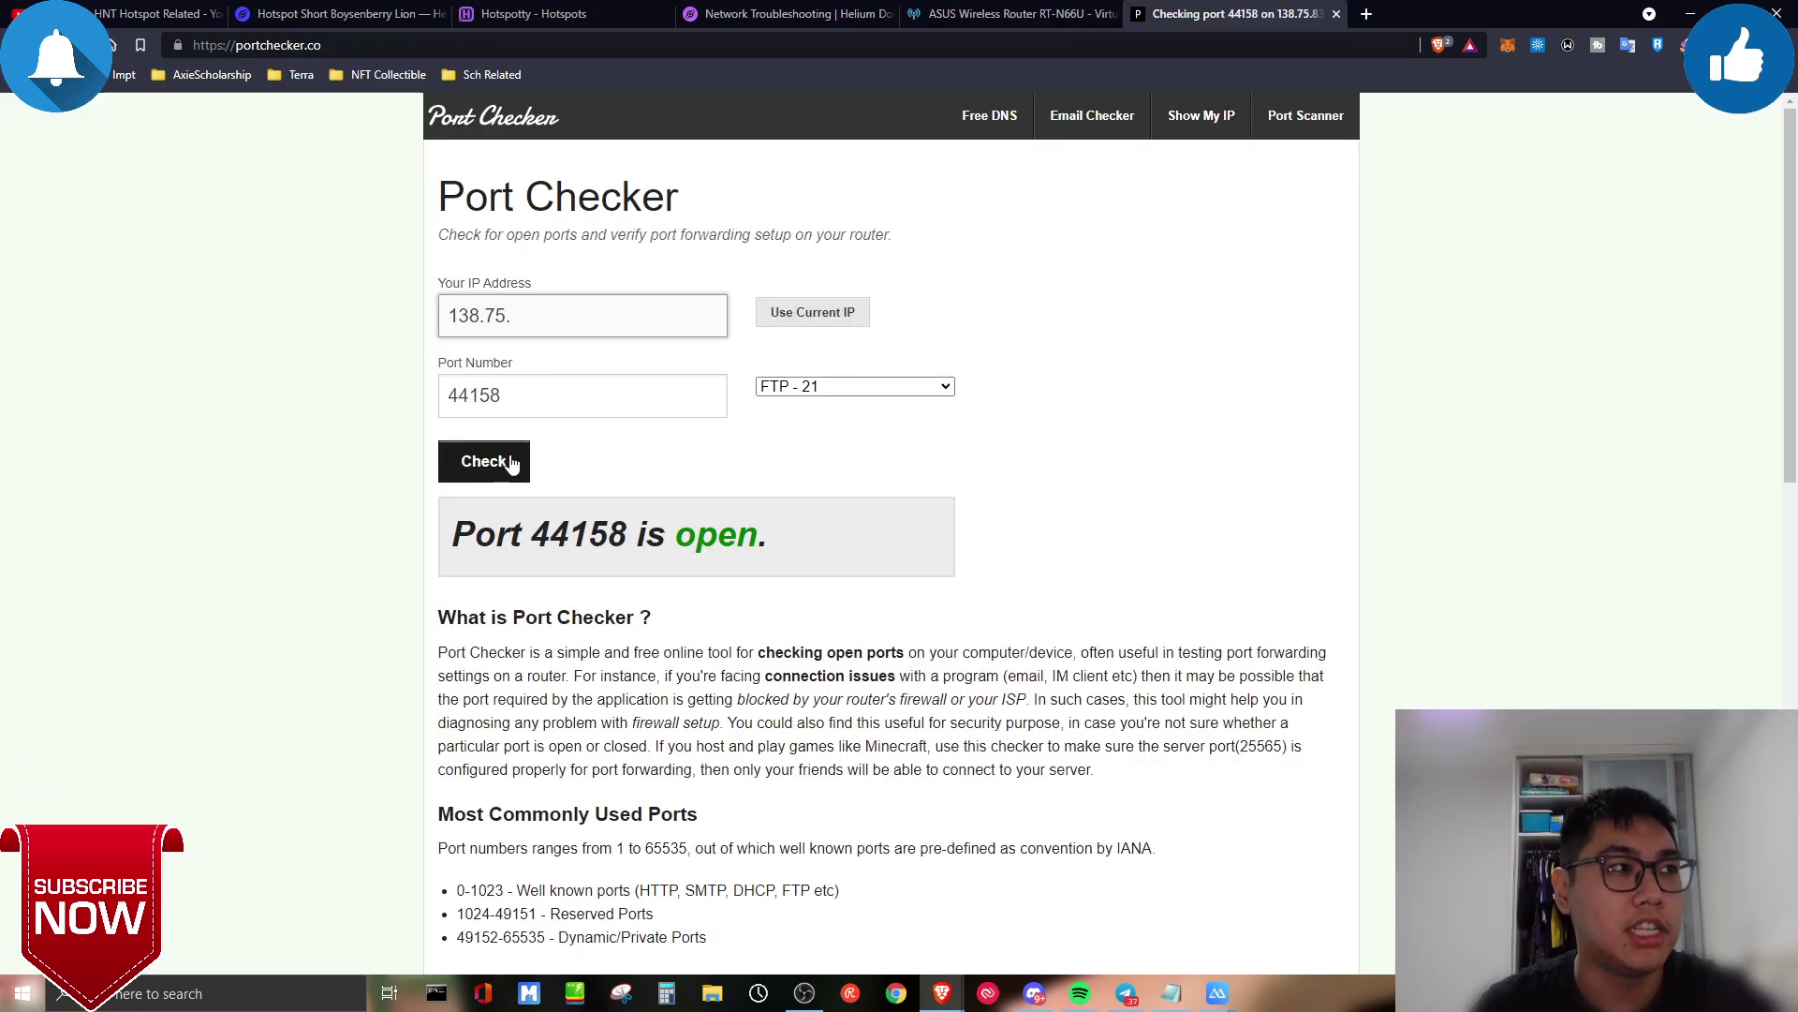
click(1007, 7)
drag(972, 709, 1063, 704)
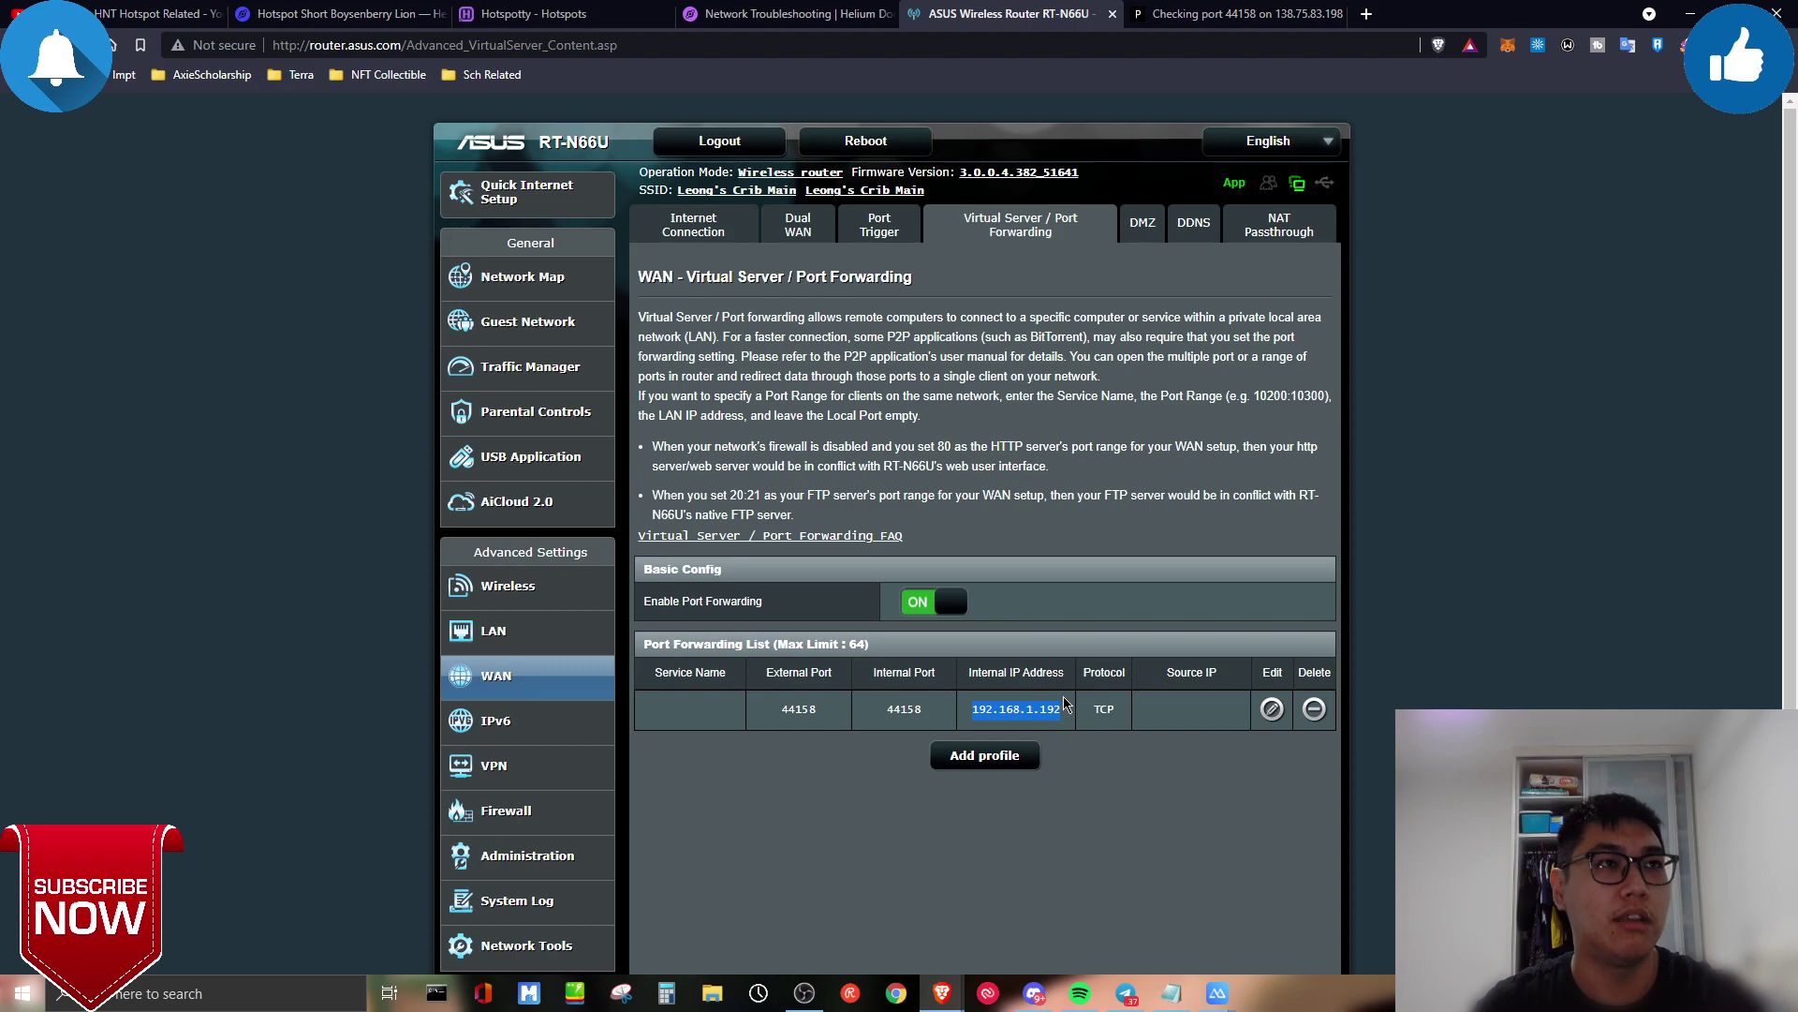
click(1230, 13)
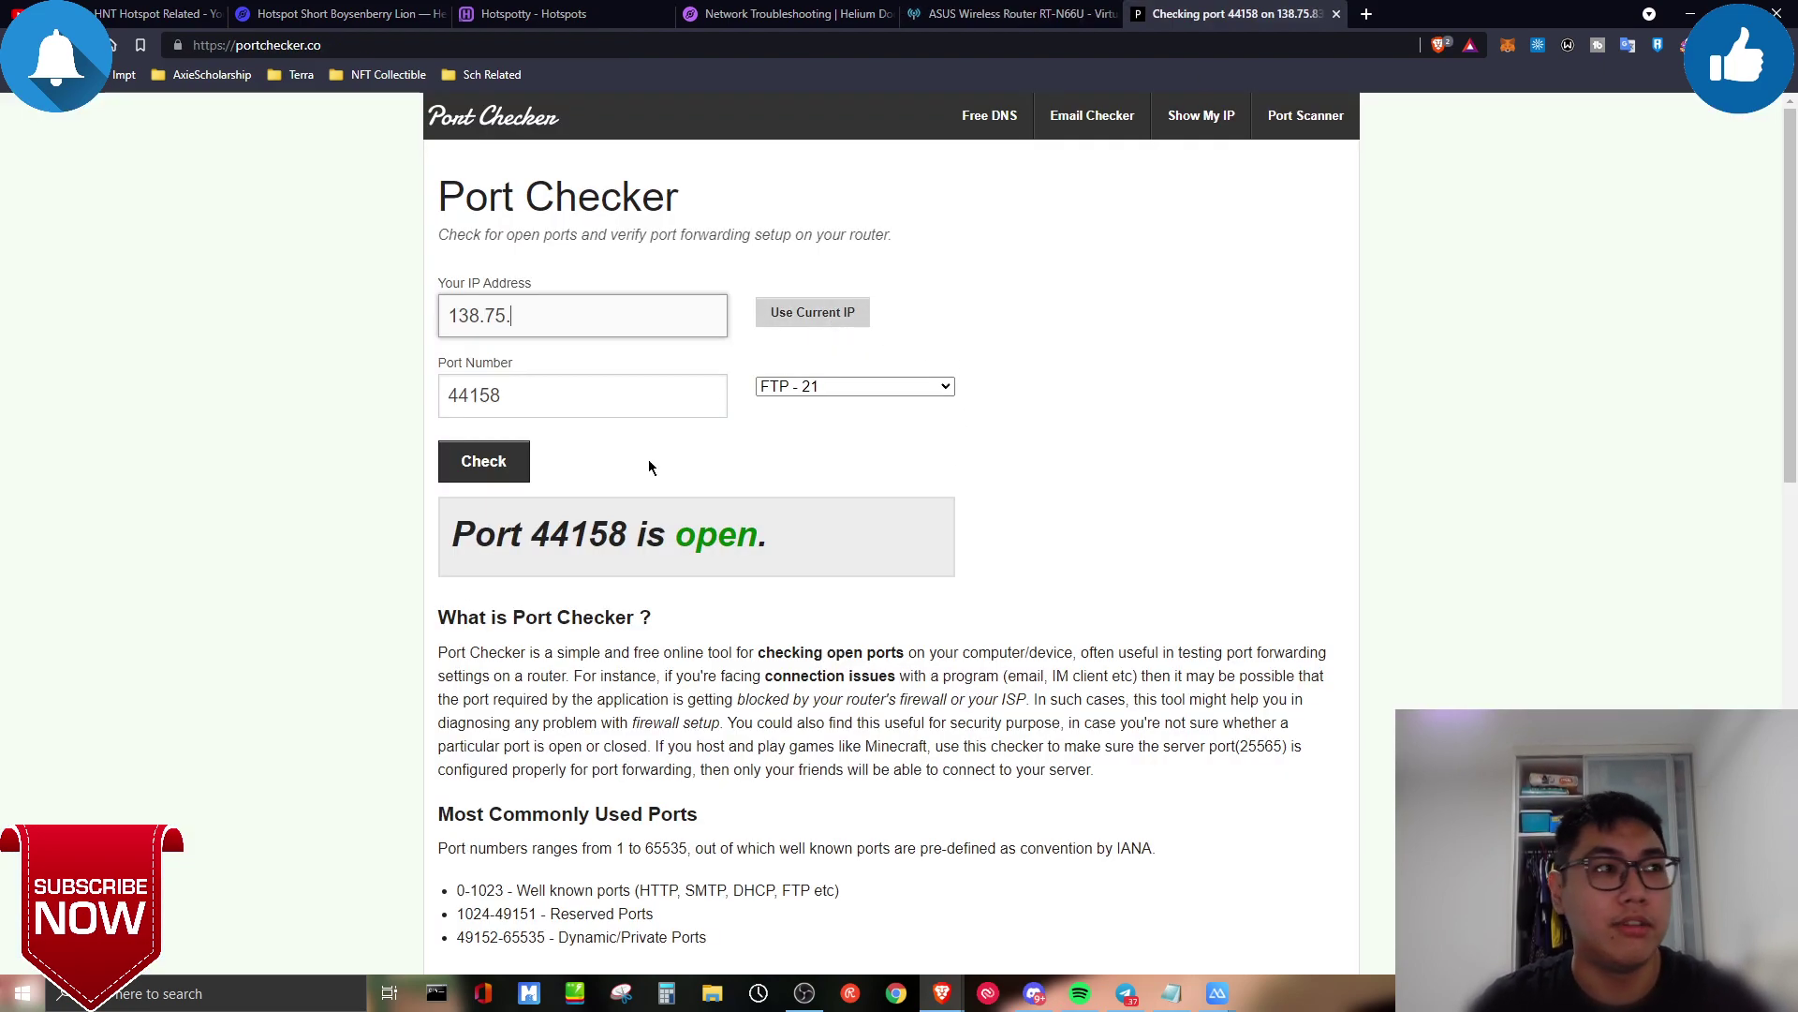